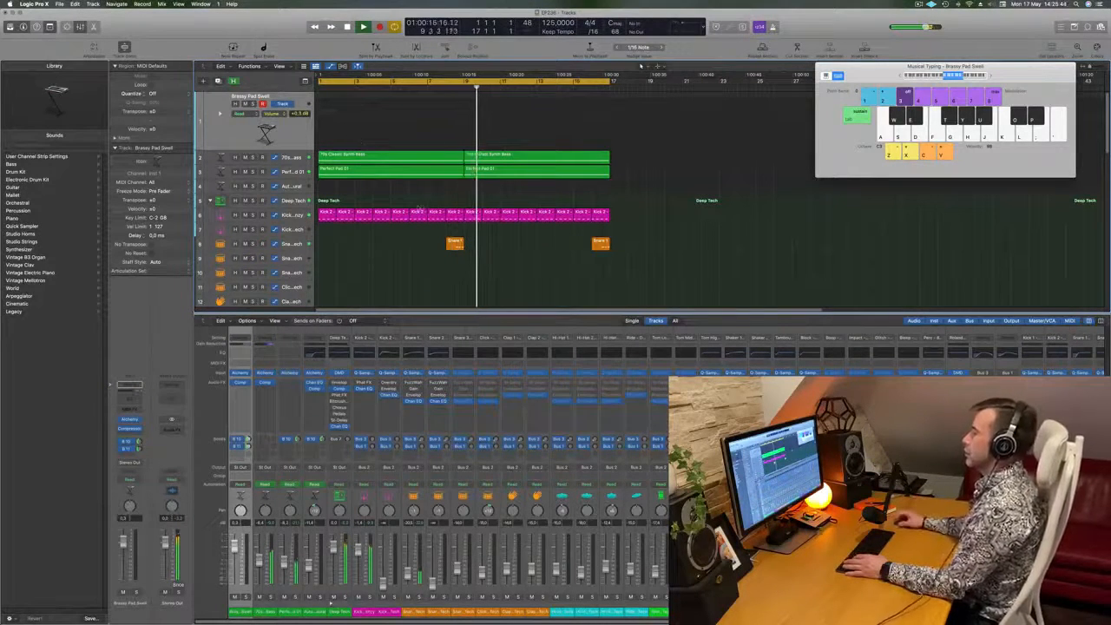
- Stop playback and audition the Brassy Pad Swell sound with a few single notes on the Musical Typing keyboard
key("space")
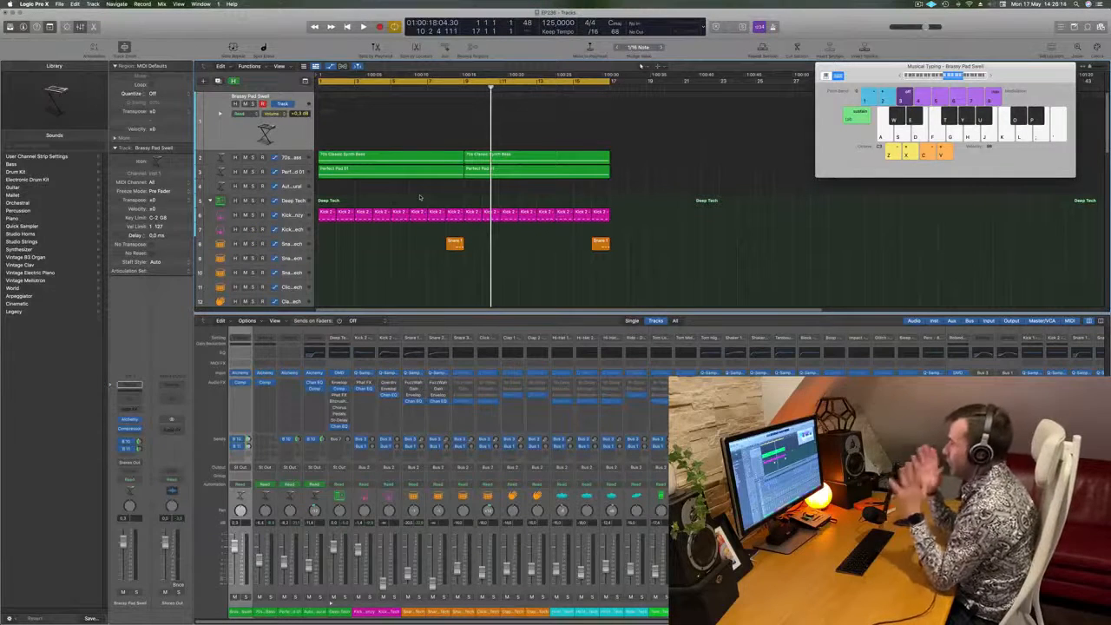
key("k")
key("l")
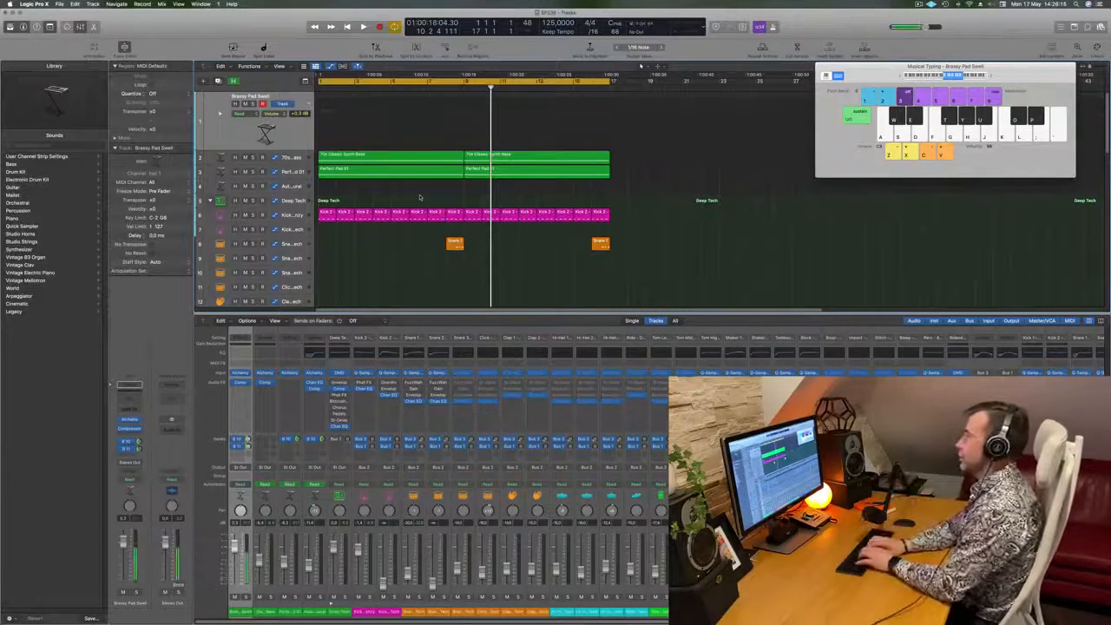
key("d")
key("f")
key("g")
key("j")
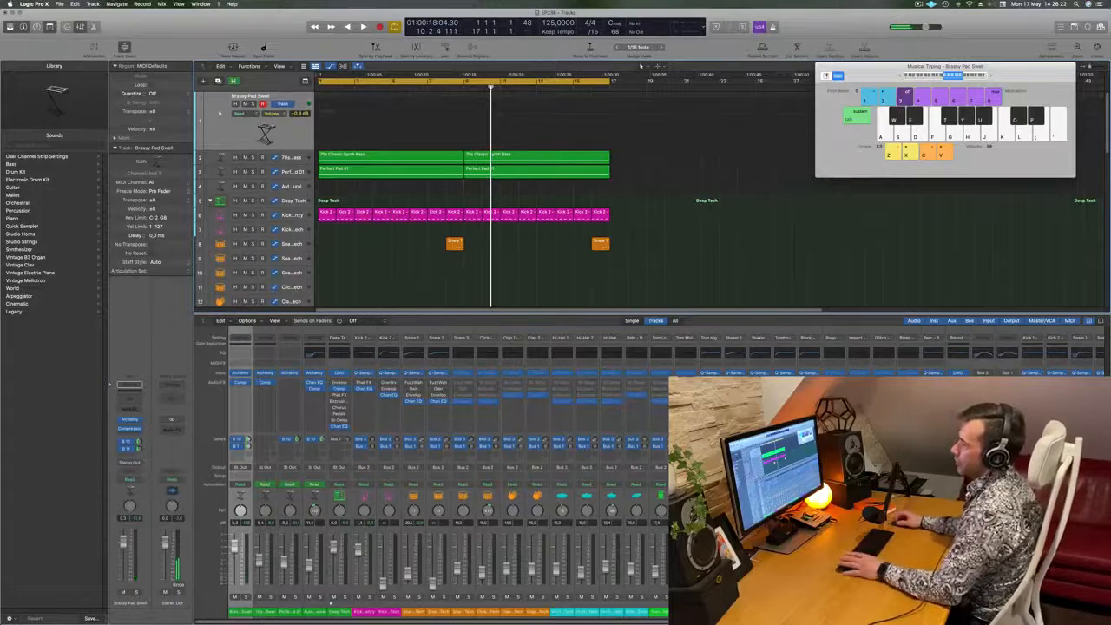
- Check the routing options of the Brassy Pad Swell track's Bus 10 and Bus 11 sends
left_click(129, 443)
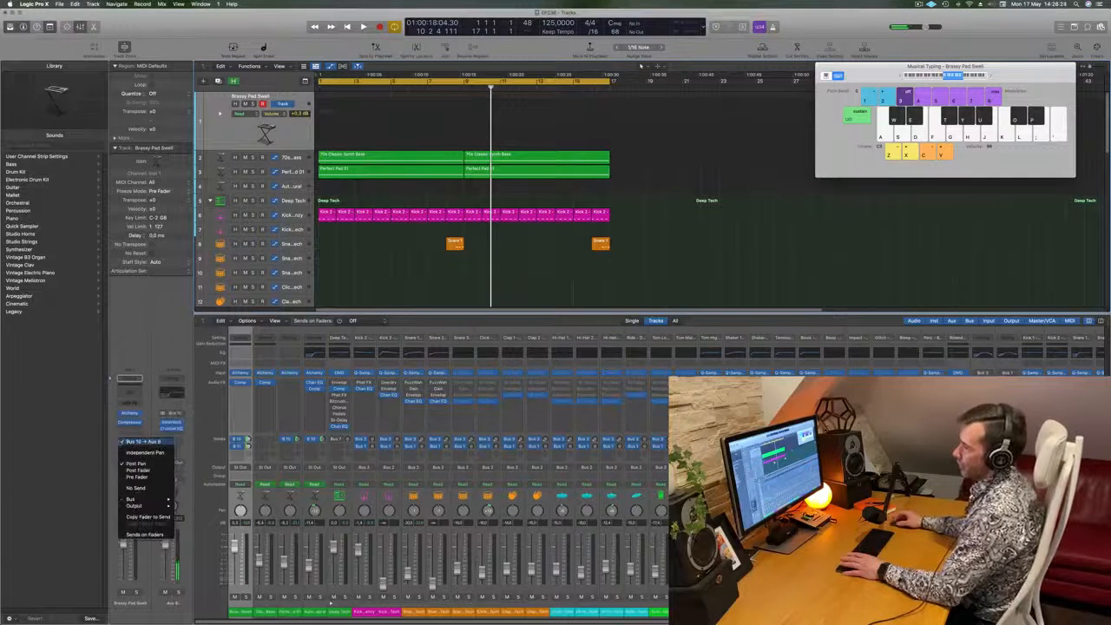
left_click(119, 461)
left_click(129, 450)
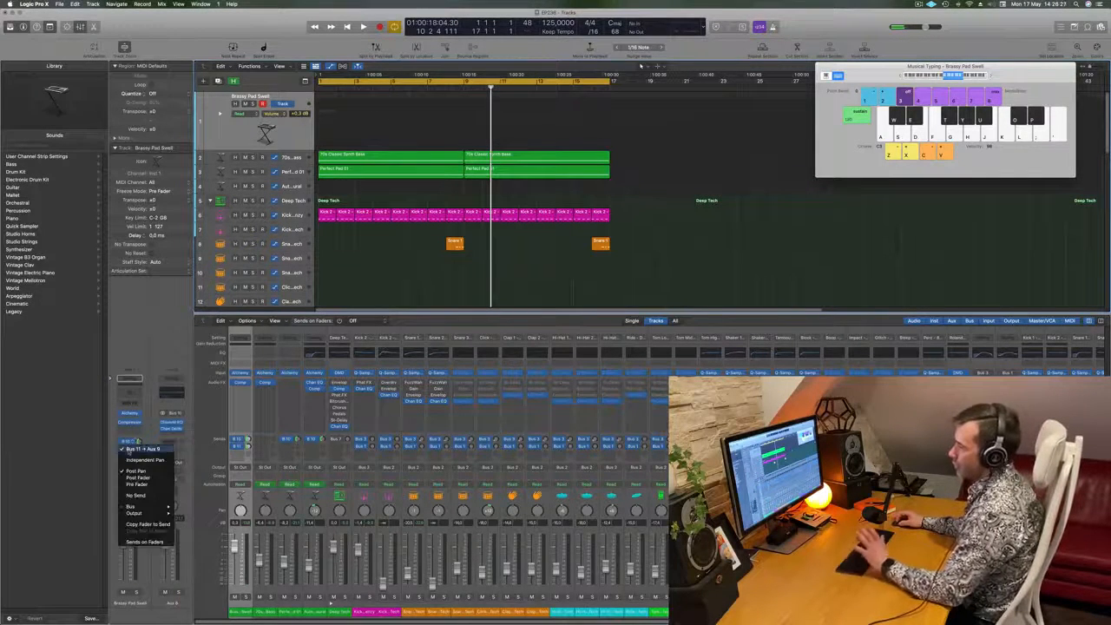
left_click(153, 345)
- Try out melody ideas on the Brassy Pad Swell track with Musical Typing while the transport is stopped
key("l")
key("h")
key("g")
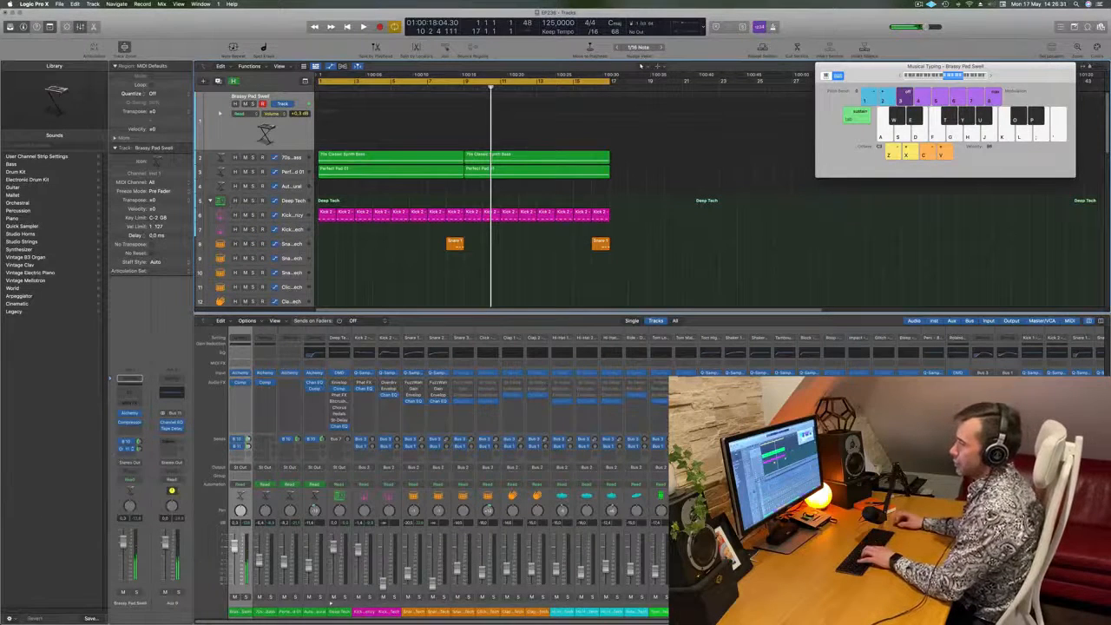
key("g")
key("h")
key("g")
key("h")
key("j")
key("g")
key("d")
key("g")
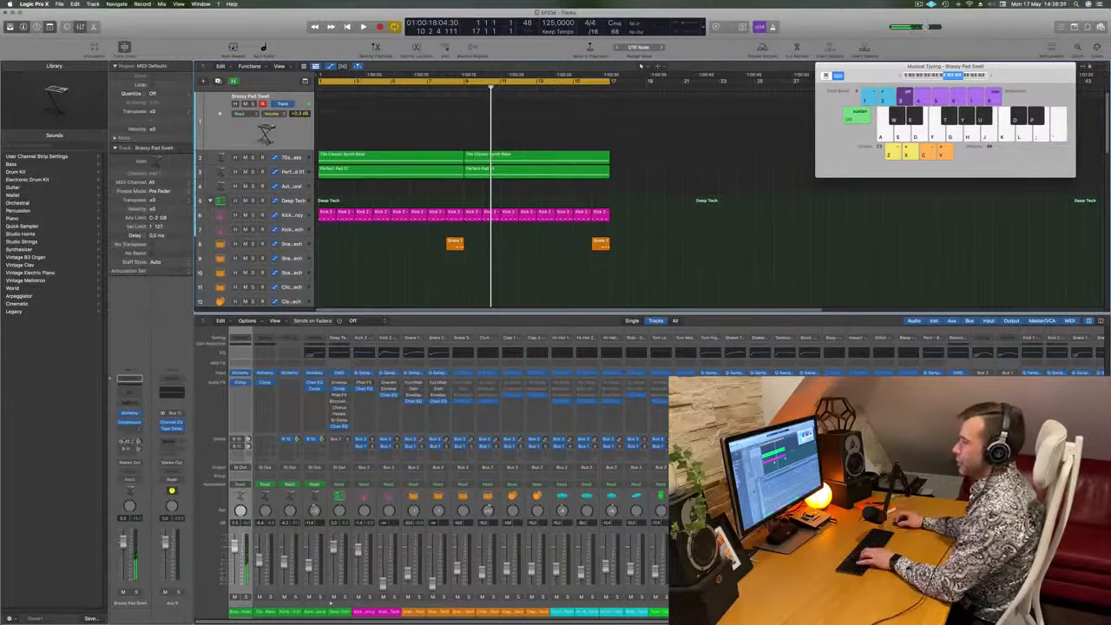
key("l")
key("k")
key("j")
key("d")
key("s")
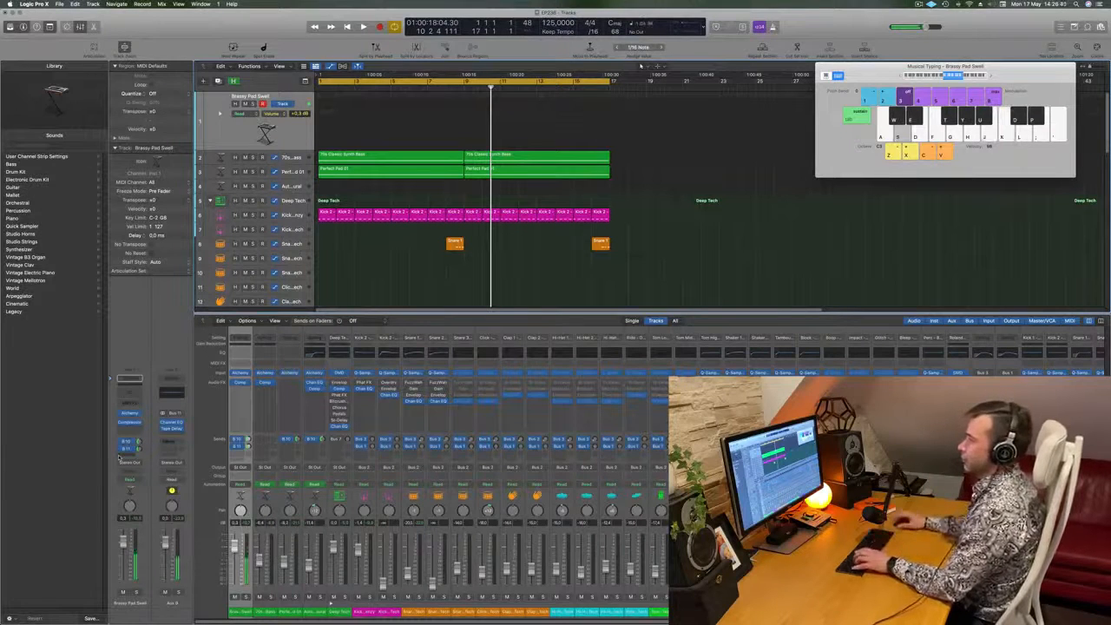
- Play the arrangement from bar 1 and rehearse a Brassy Pad Swell melody over it with Musical Typing
key("Return")
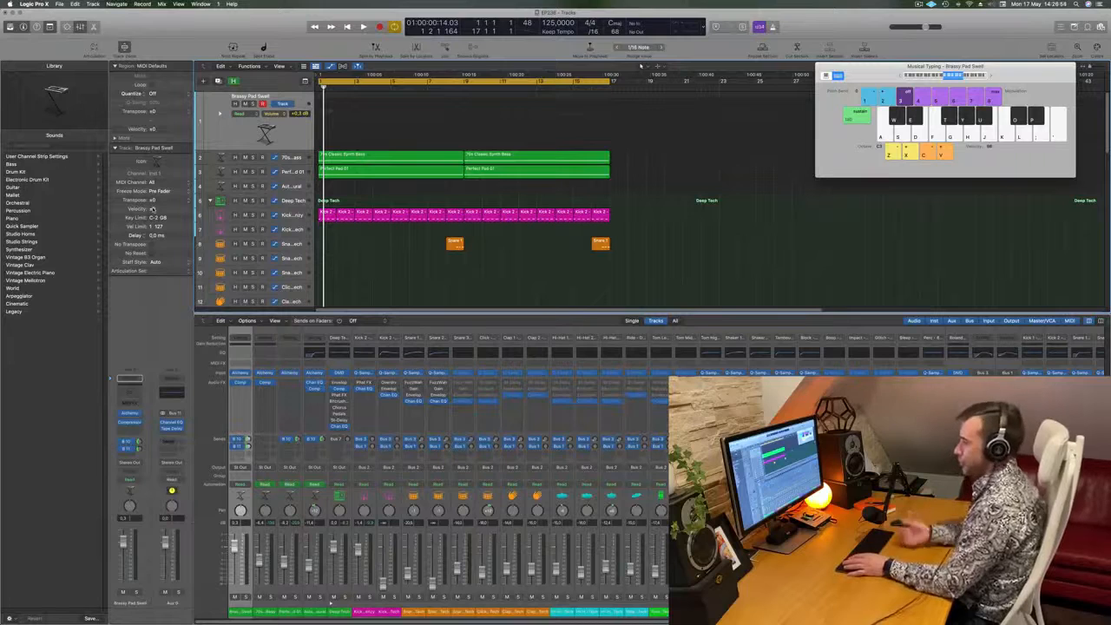
key("space")
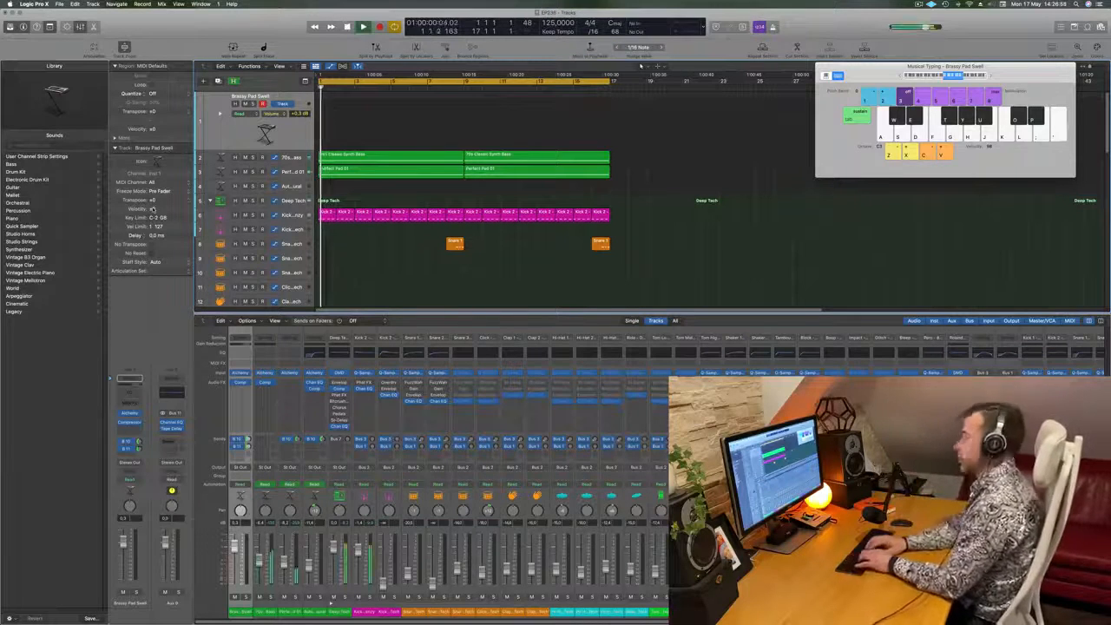
key("f")
key("f")
key("g")
key("h")
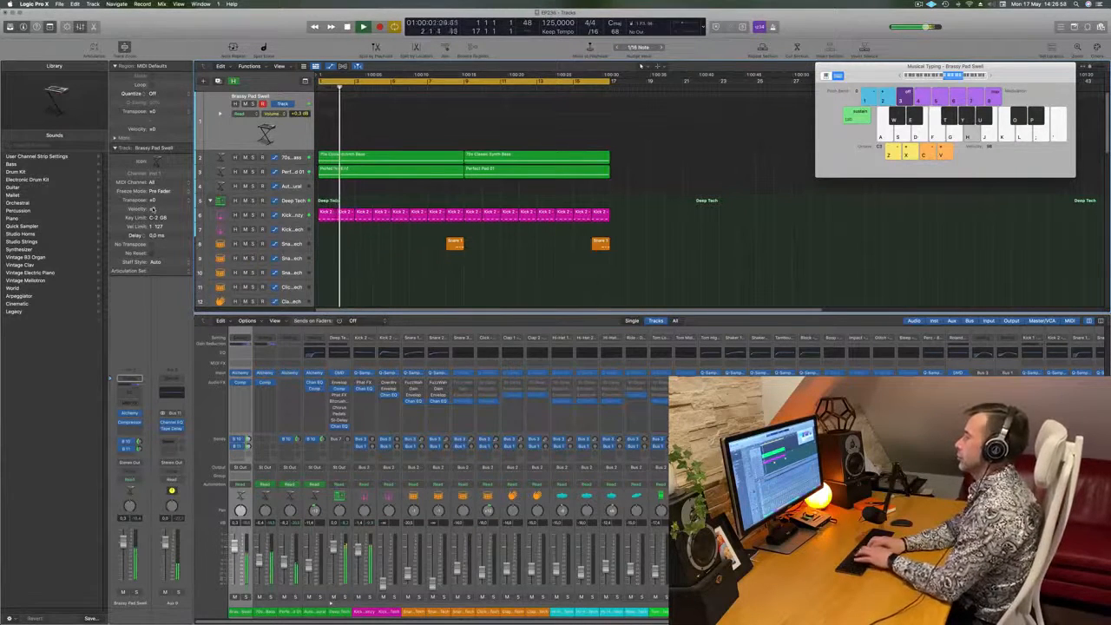
key("h")
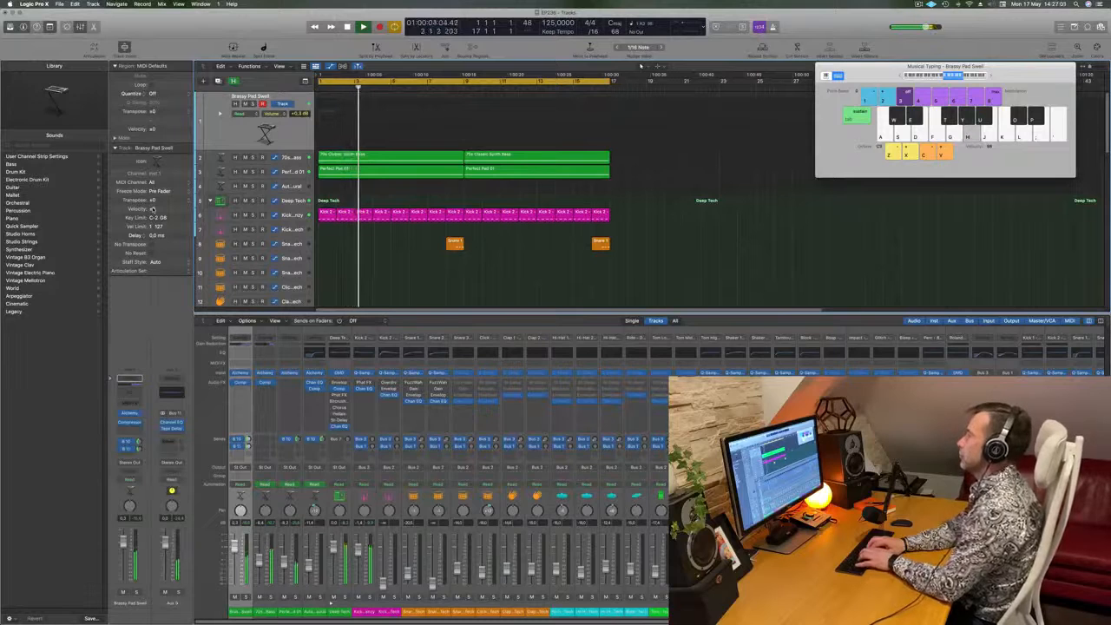
key("k")
key("l")
key("semicolon")
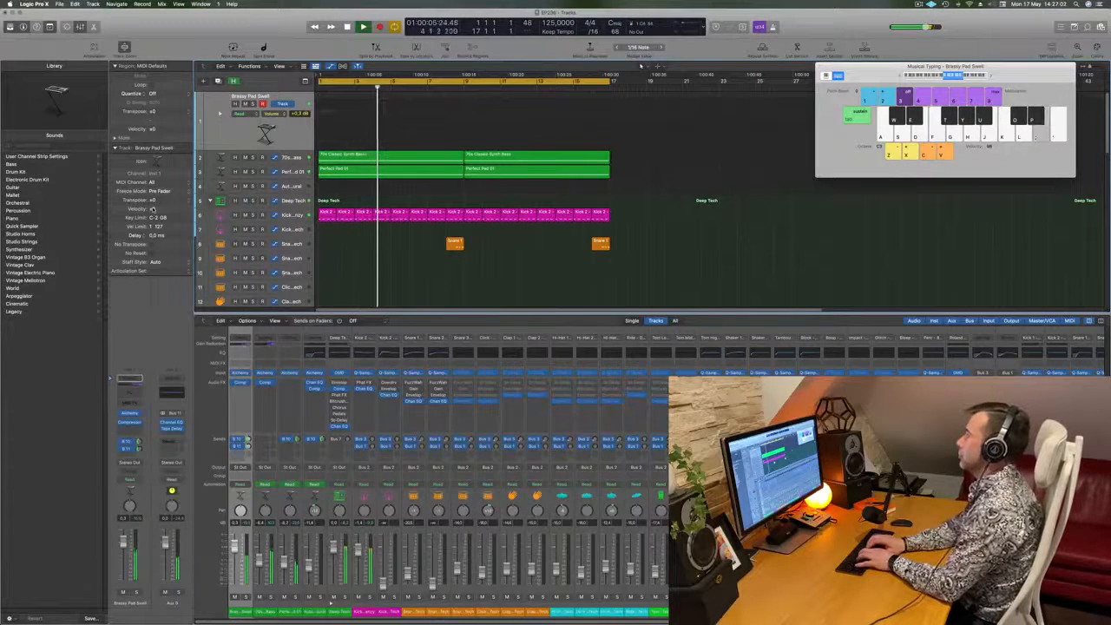
key("semicolon")
key("semicolon")
key("k")
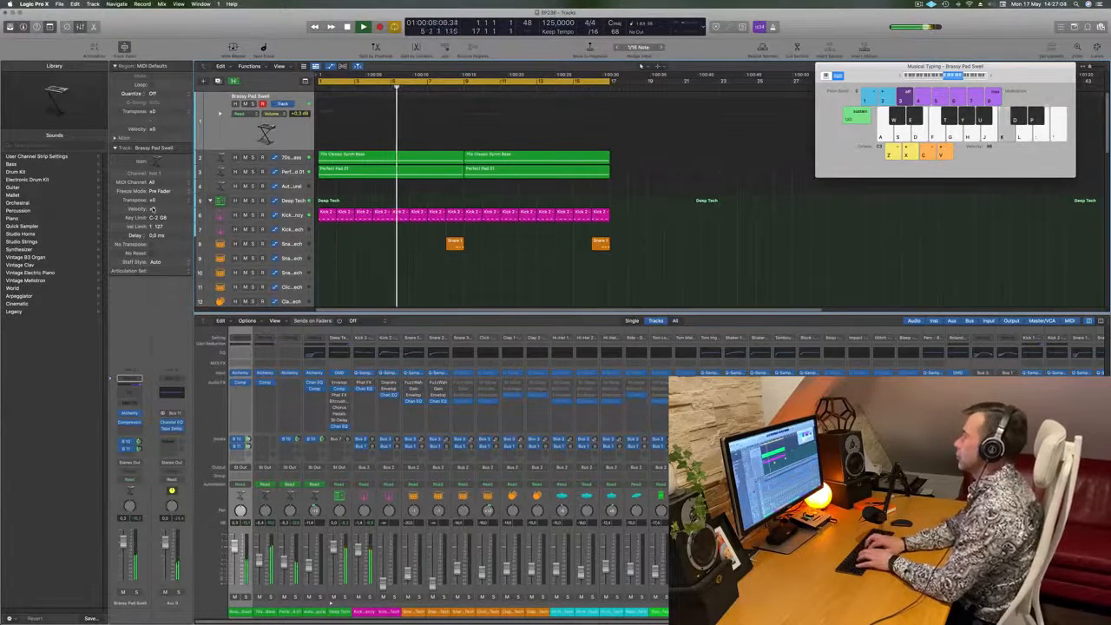
key("k")
key("h")
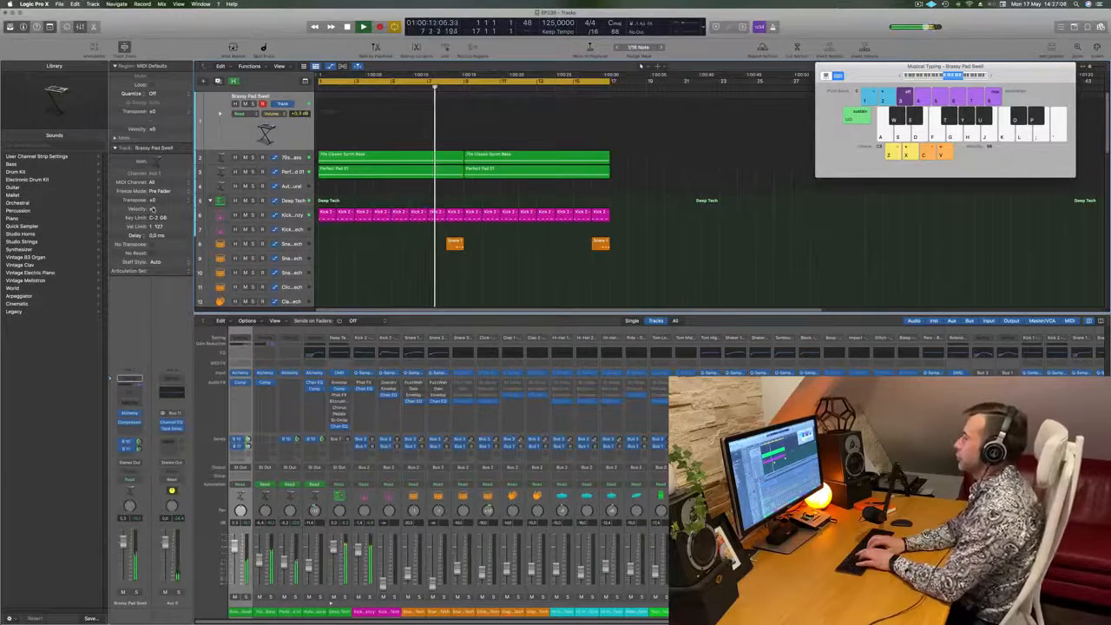
key("h")
key("semicolon")
key("l")
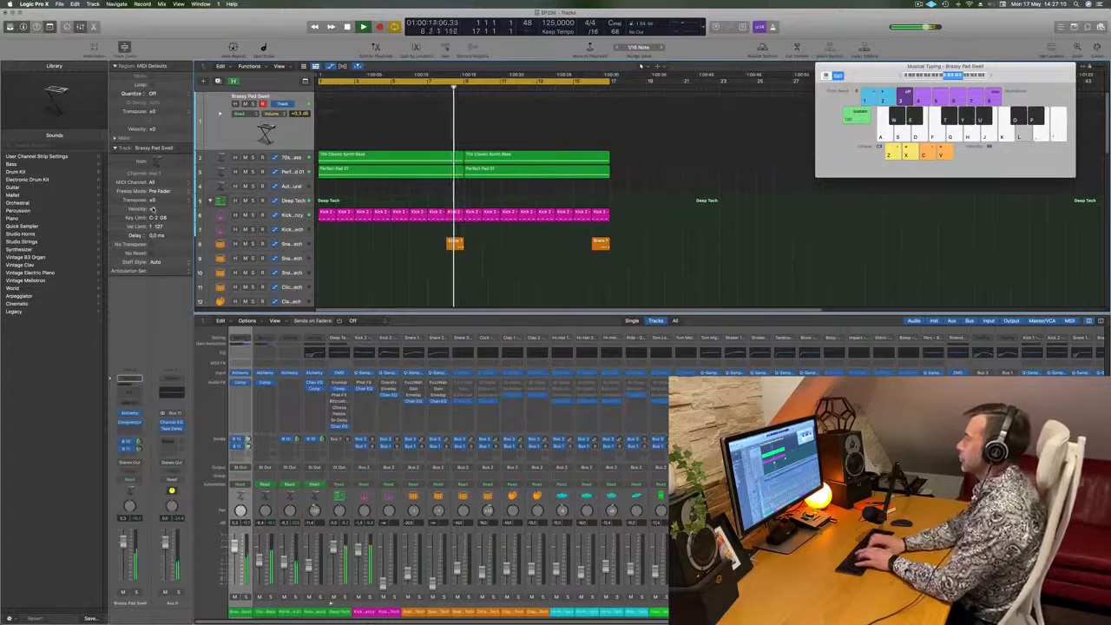
key("f")
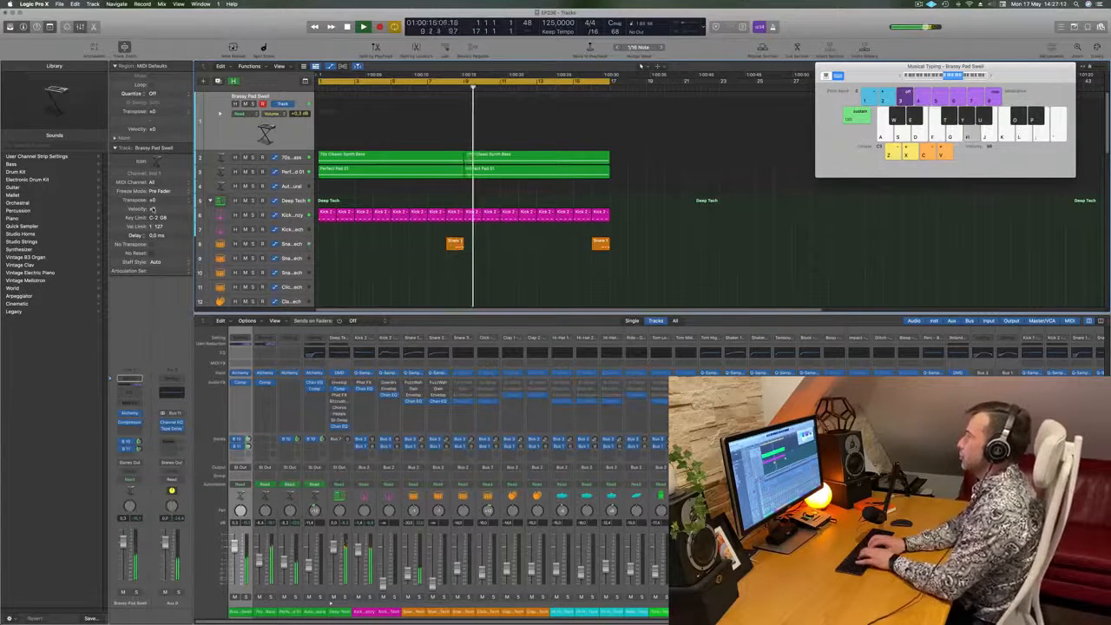
key("h")
key("h")
key("l")
key("semicolon")
key("h")
- Record the Brassy Pad Swell melody live from about bar 11 up to the cycle end at bar 17
key("r")
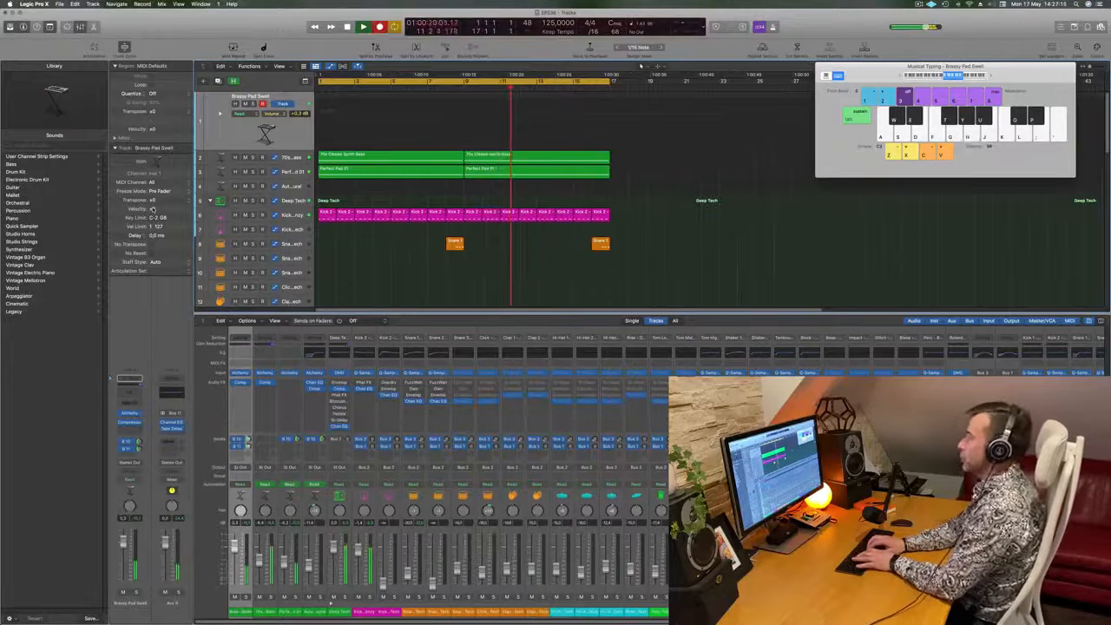
key("k")
key("h")
key("h")
key("k")
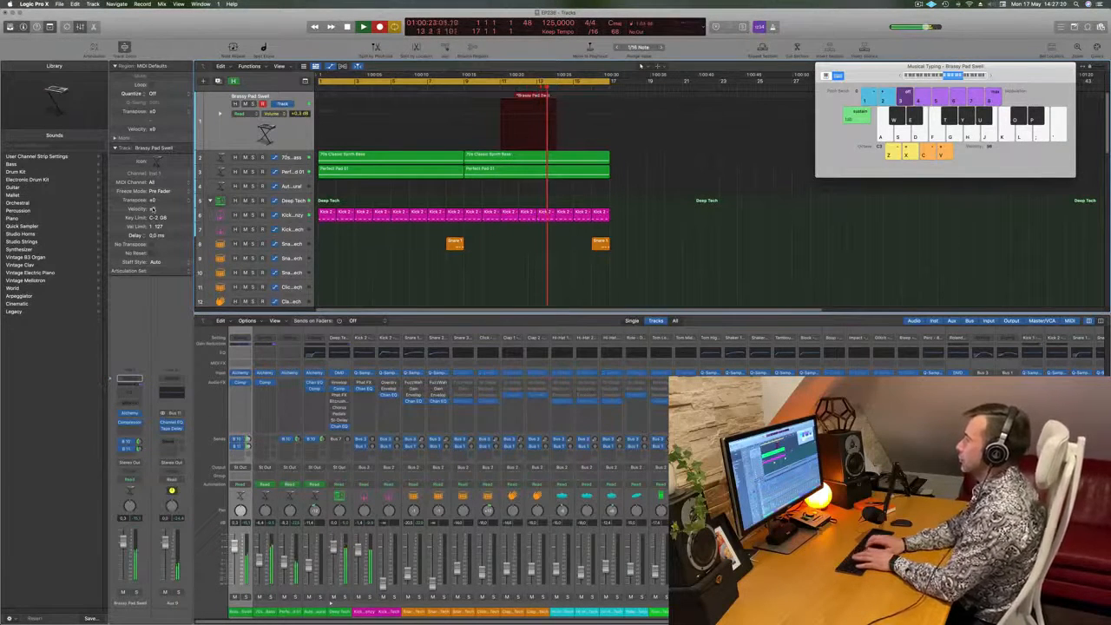
key("l")
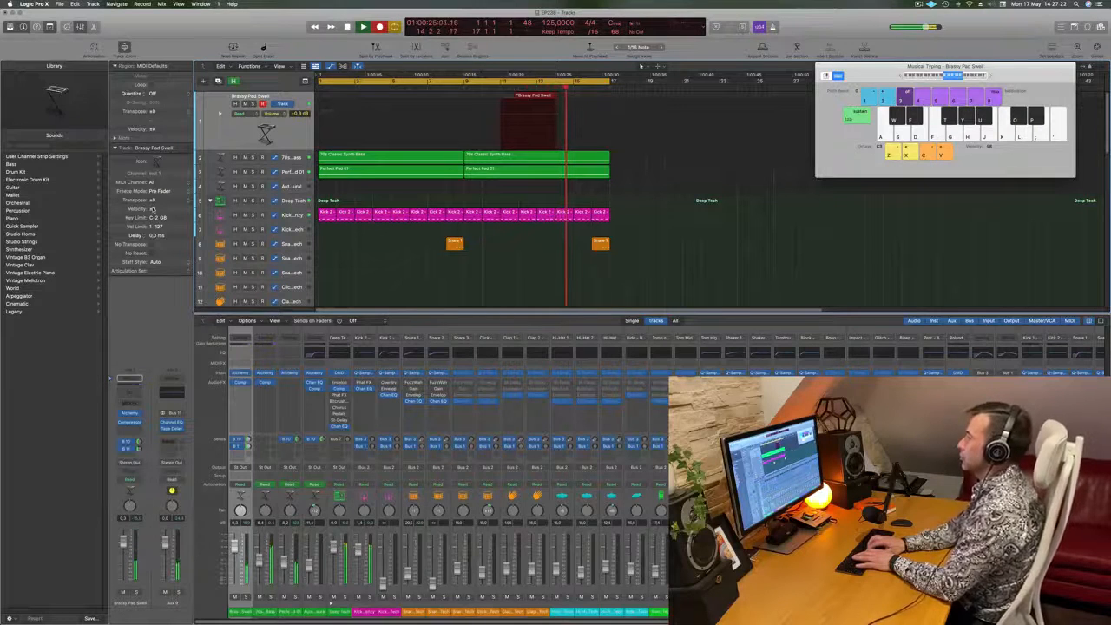
key("h")
key("h")
key("h")
key("k")
key("l")
key("h")
key("semicolon")
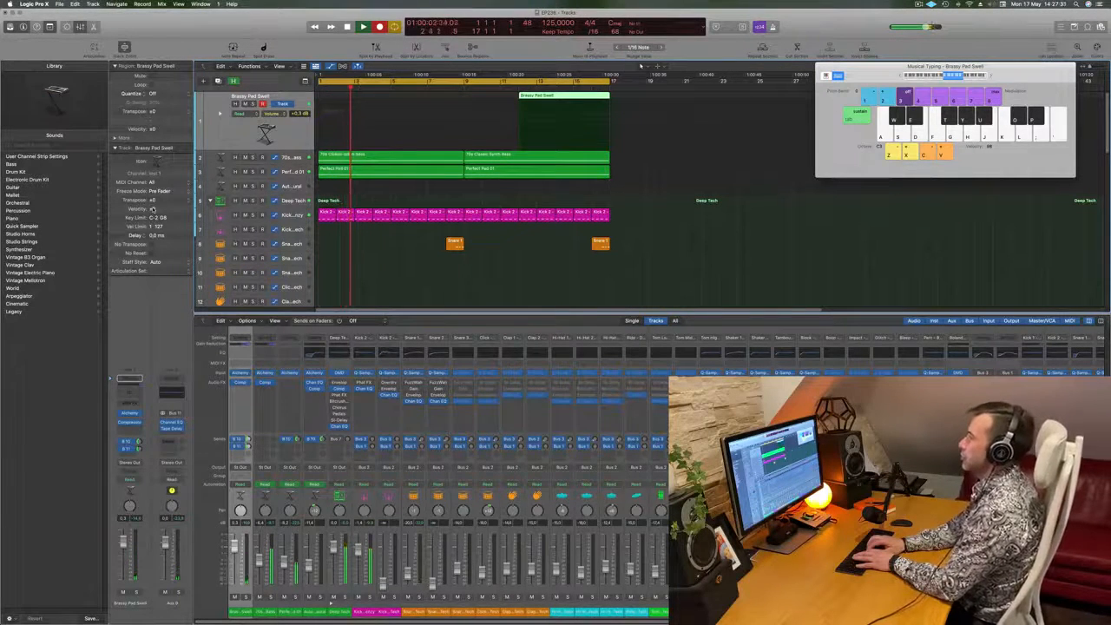
- Keep recording the Brassy Pad Swell melody into a second cycle pass and stop at about bar 5
key("h")
key("h")
key("h")
key("h")
key("k")
key("semicolon")
key("l")
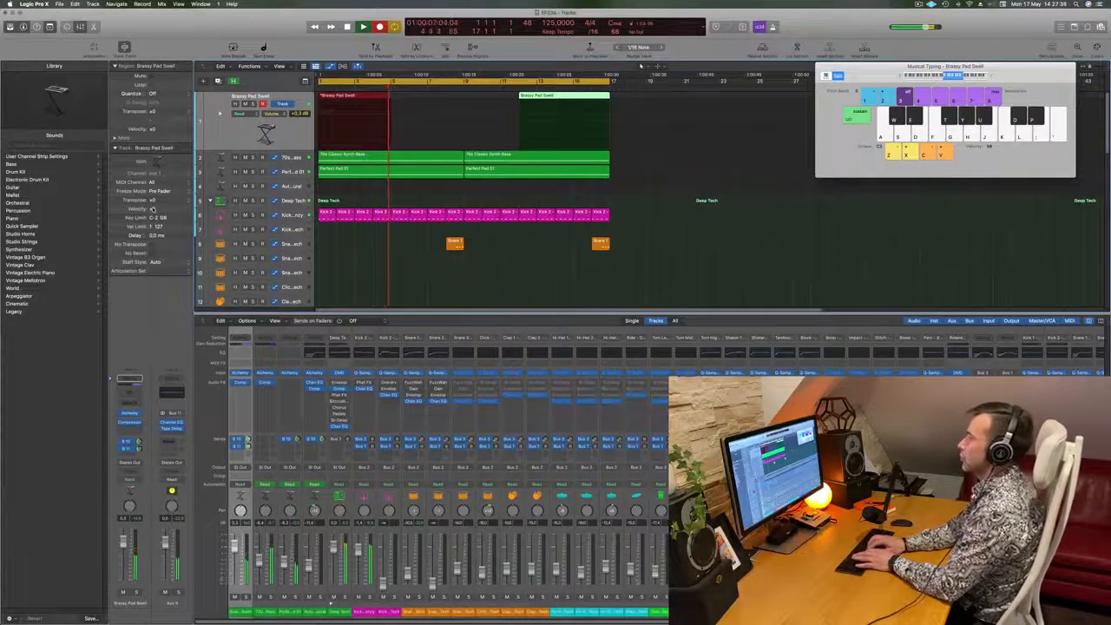
key("space")
- Play back the recorded Brassy Pad Swell material and open the Piano Roll for its regions
key("Return")
key("space")
left_click(573, 90)
left_click(568, 96)
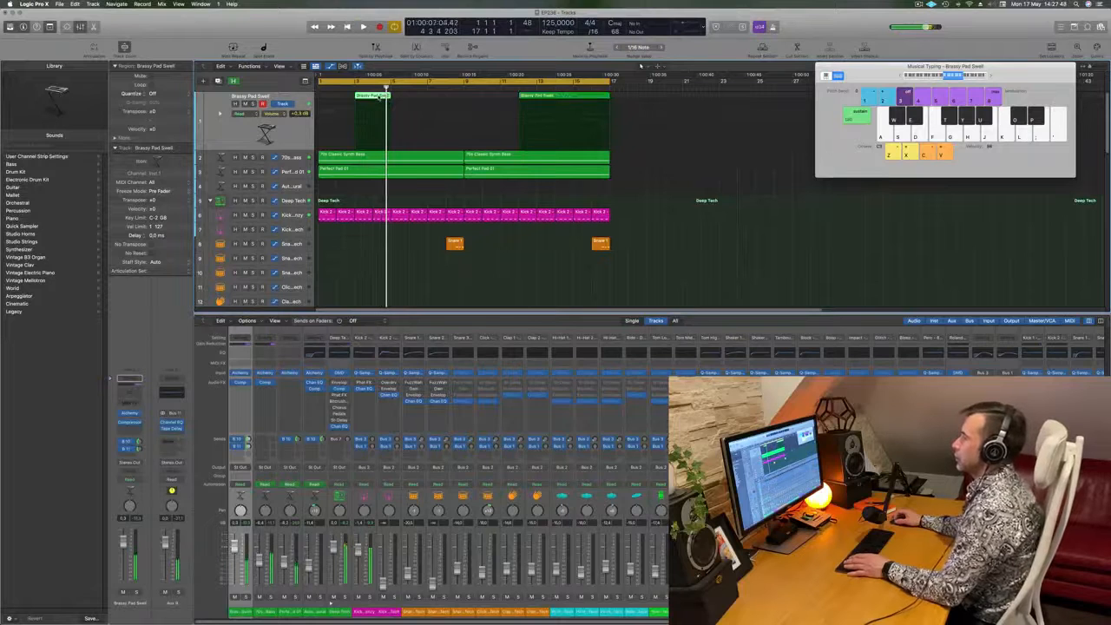
key("p")
- Move the short Brassy Pad Swell region from bar 3 to bar 1 and listen to it
left_click_drag(380, 96, 344, 95)
scroll(407, 537, "left", 5)
key("space")
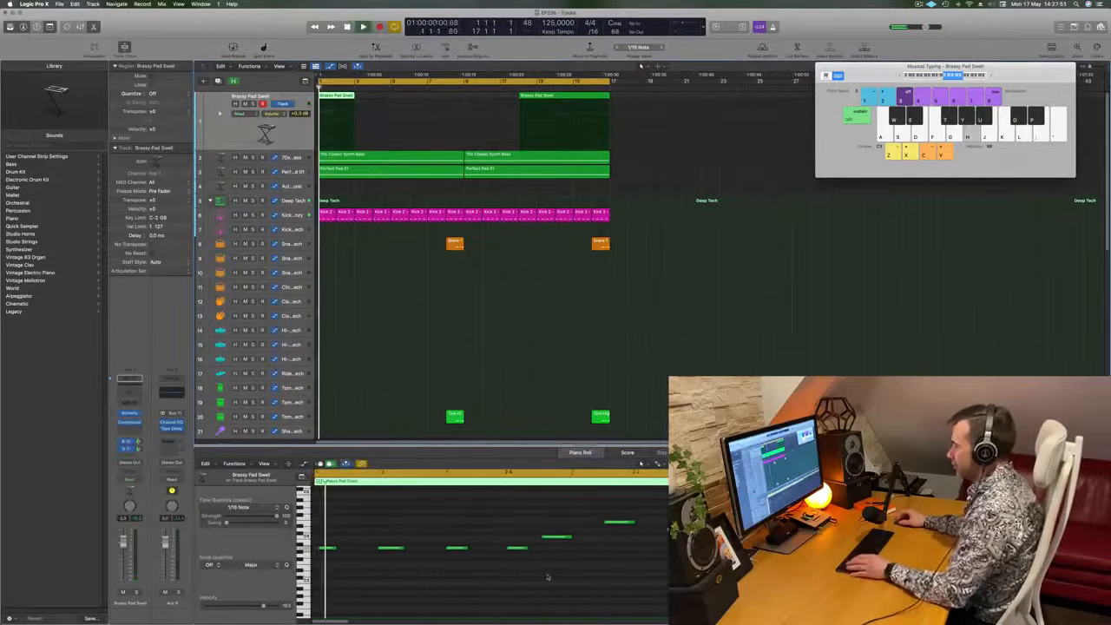
left_click(674, 529)
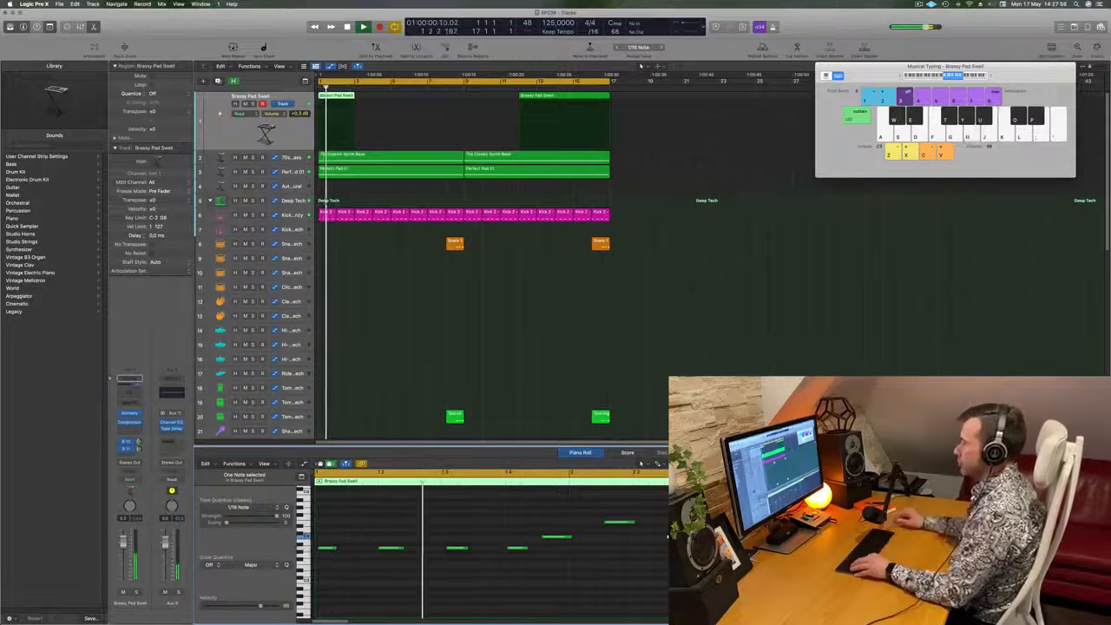
key("space")
- Split the longer Brassy Pad Swell region at bar 15 and delete the part before the split
left_click(573, 88)
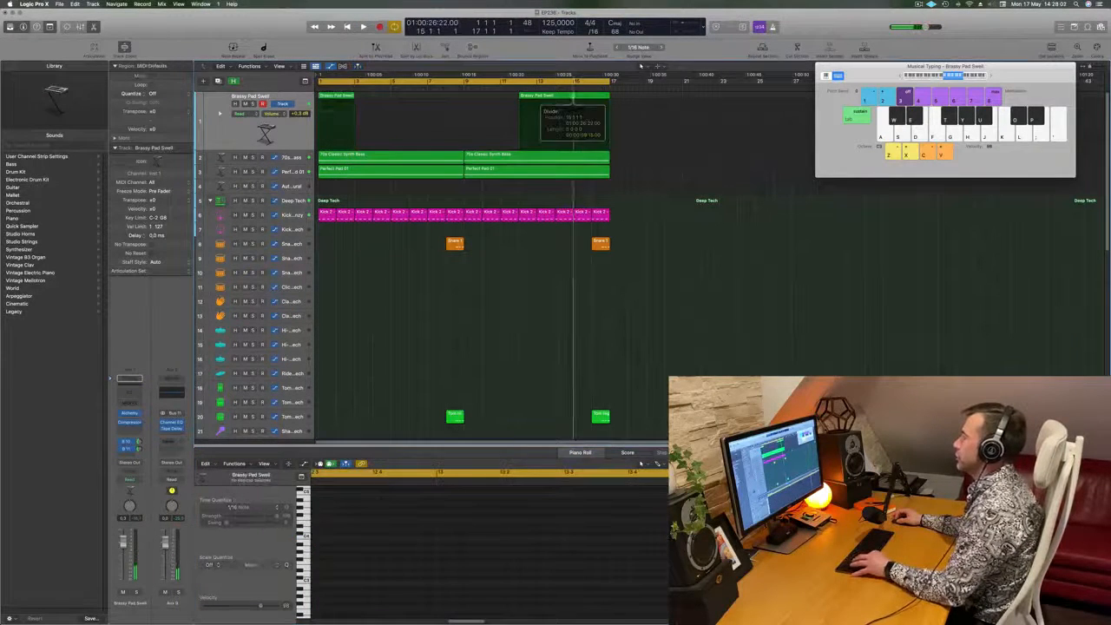
key("super+t")
key("Return")
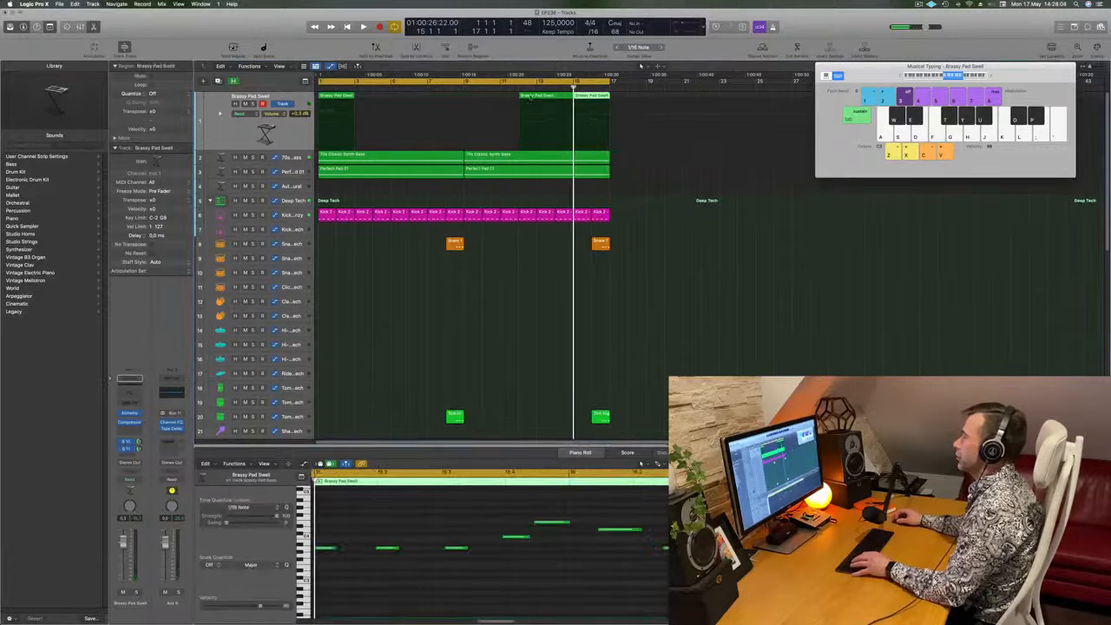
left_click(539, 97)
key("Delete")
- Delete the Brassy Pad Swell region at bar 1, move the bar 15 region into its place and play it
left_click(332, 99)
key("Delete")
left_click_drag(592, 96, 337, 97)
key("space")
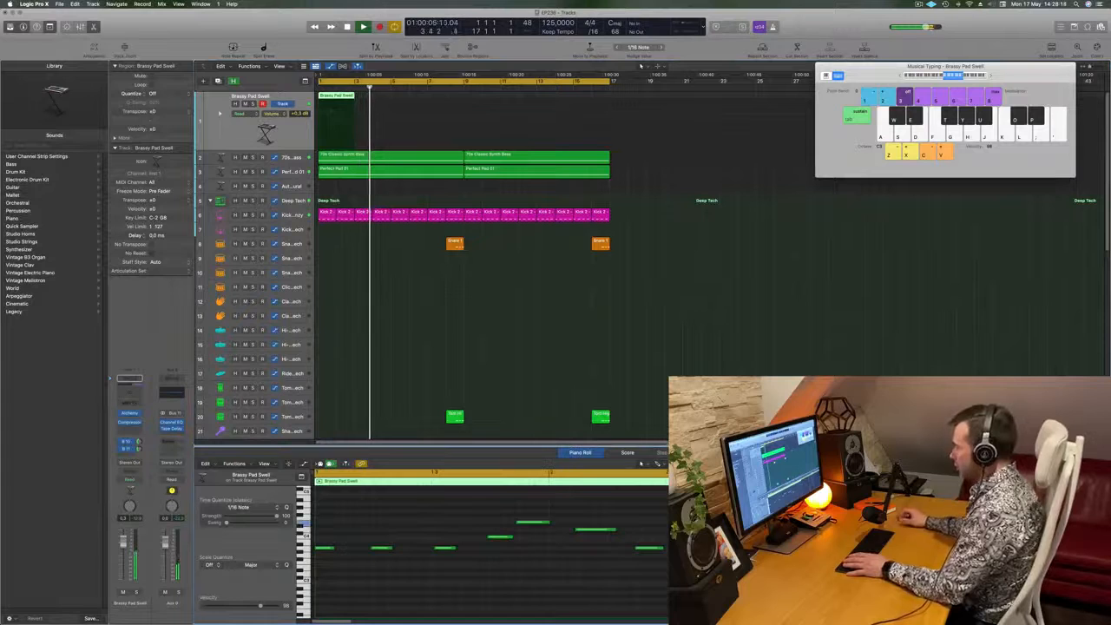
- Quantize all notes of the Brassy Pad Swell region to 1/16 Note and play the result
key("super+a")
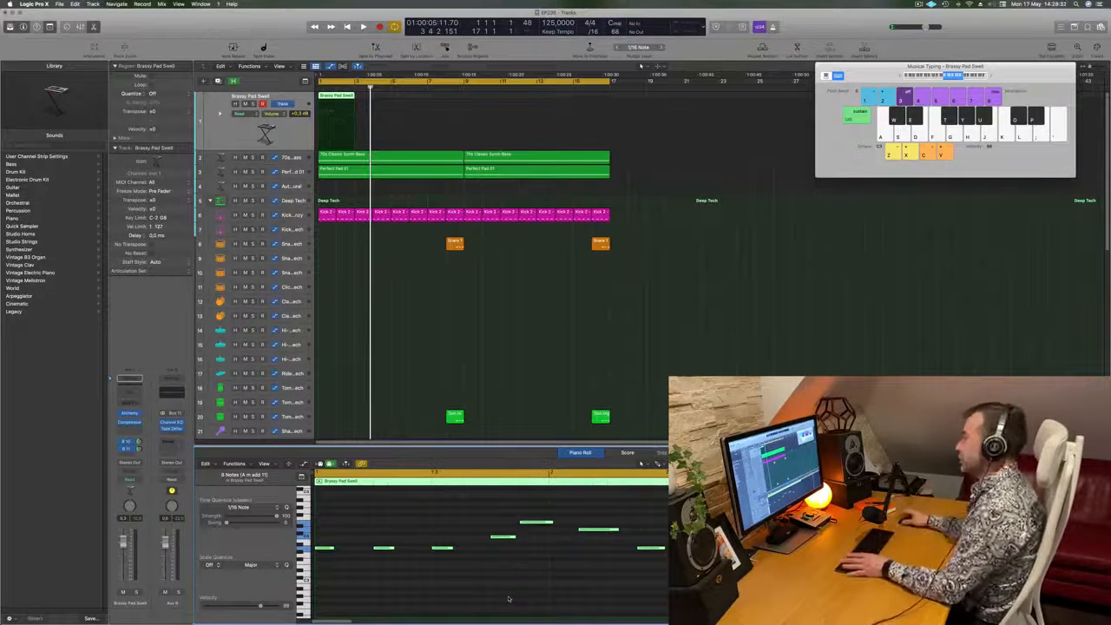
left_click(452, 294)
key("space")
left_click(337, 97)
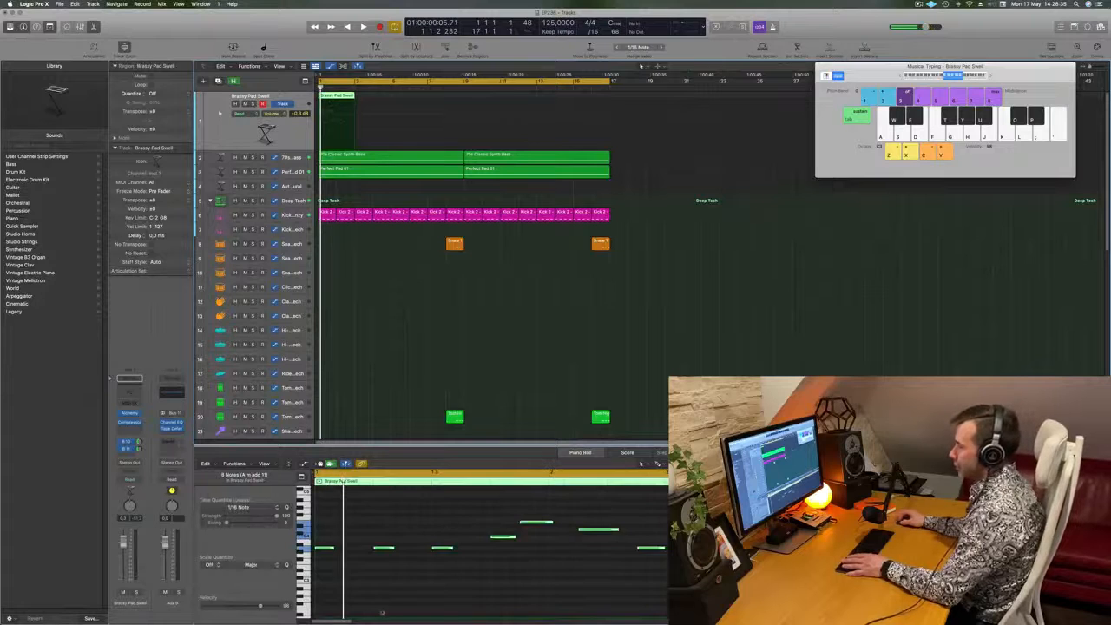
- Adjust the length of the first note in the Brassy Pad Swell region and play it back
left_click(328, 550)
left_click_drag(332, 549, 341, 550)
left_click(317, 550)
left_click(316, 549)
left_click_drag(342, 548, 334, 551)
key("space")
- Stop playback and copy the two-bar Brassy Pad Swell region from bar 1 to bar 3
scroll(347, 539, "down", 1)
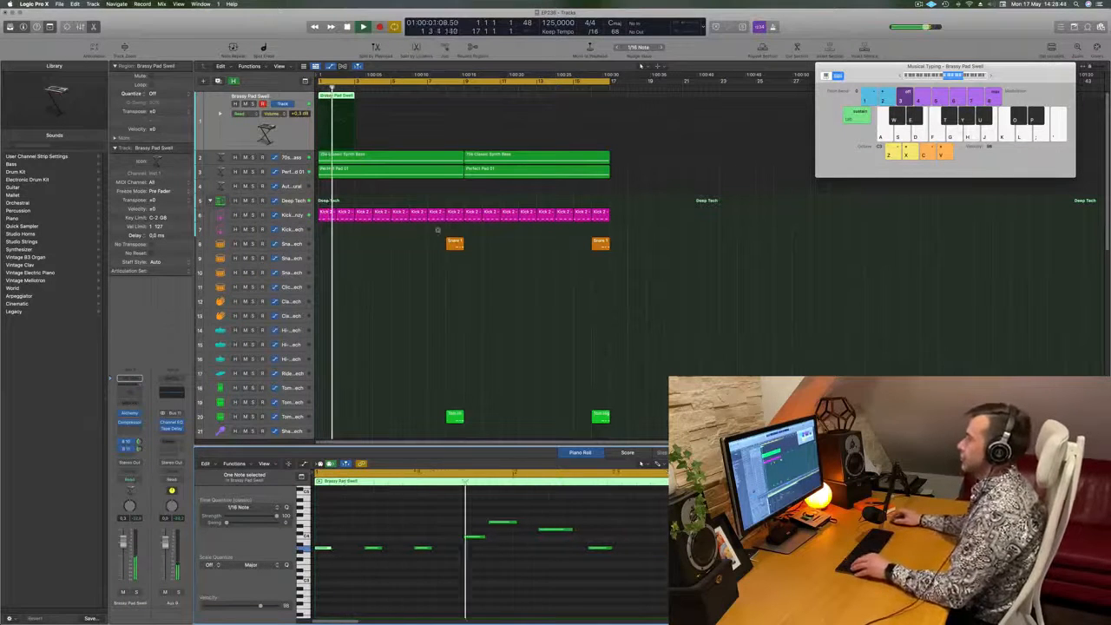
scroll(438, 233, "down", 3)
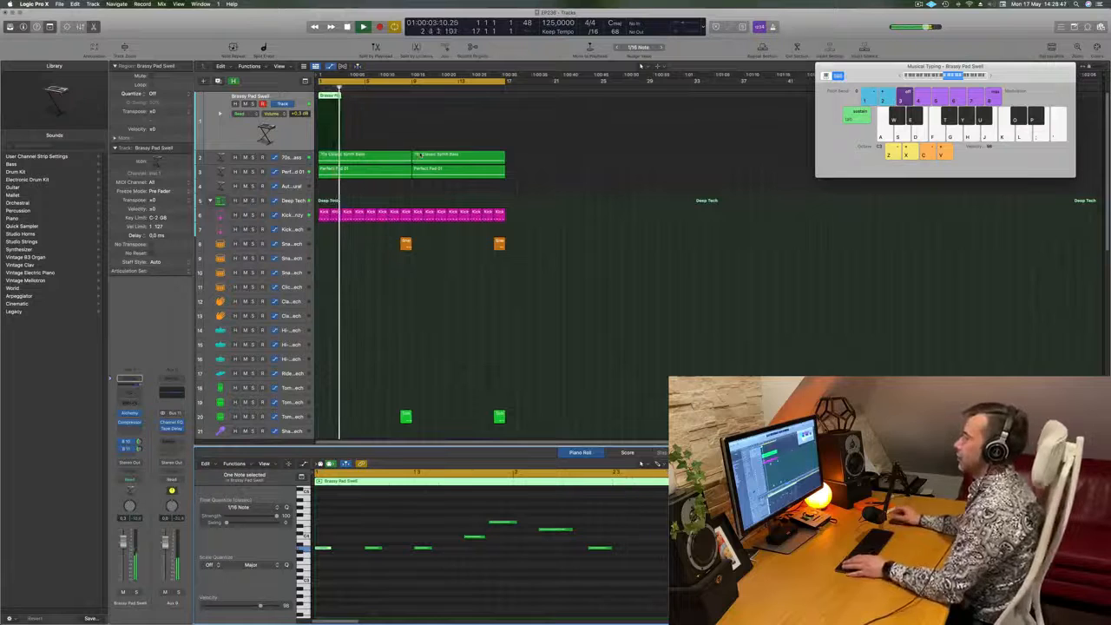
key("space")
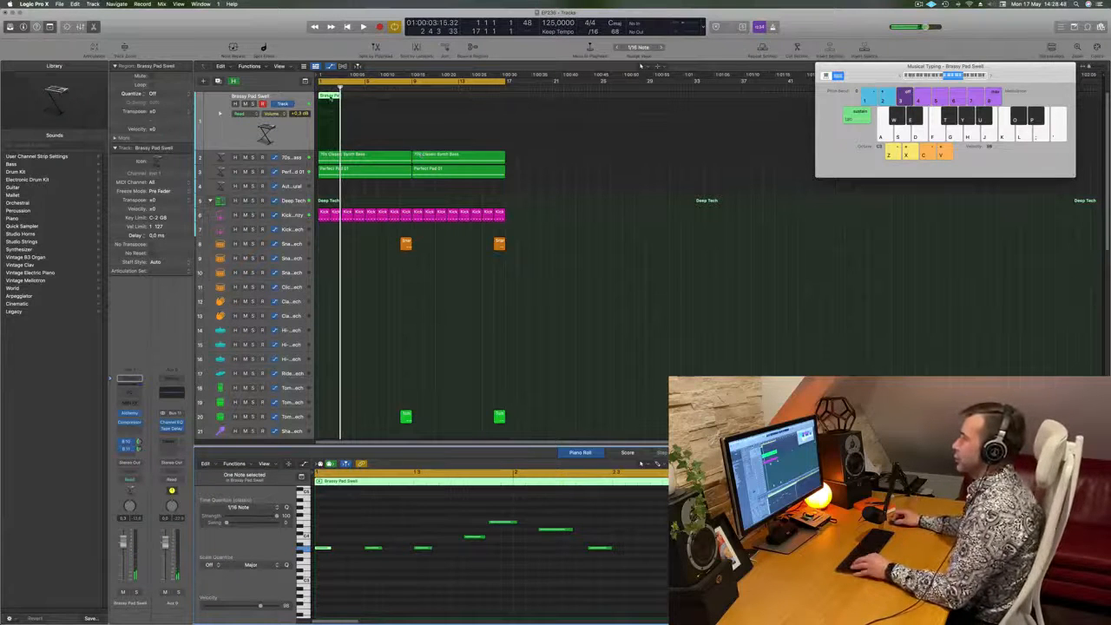
left_click_drag(329, 95, 356, 102)
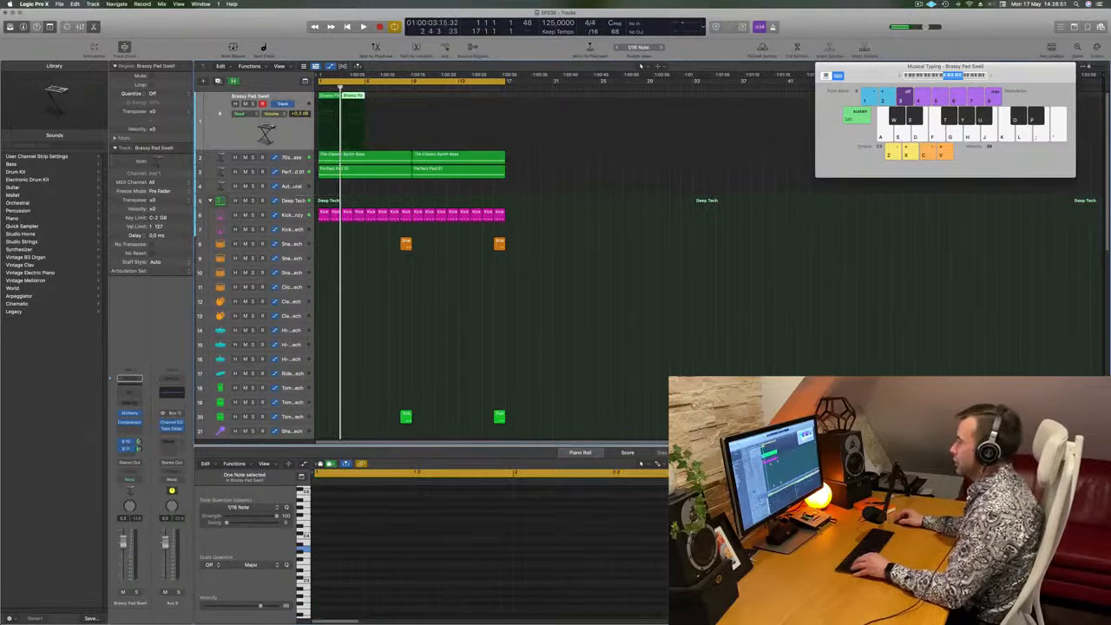
scroll(584, 517, "down", 5)
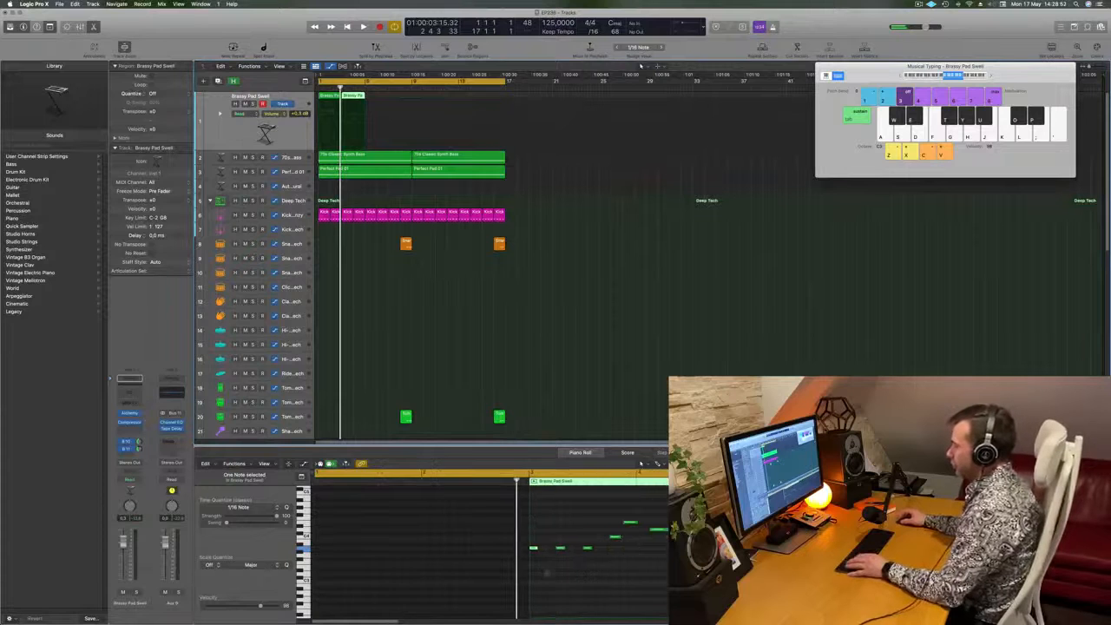
- In the second Brassy Pad Swell region, raise the first three notes, lower the fifth to the bottom pitch, and play both regions
key("space")
key("space")
left_click_drag(590, 533, 534, 560)
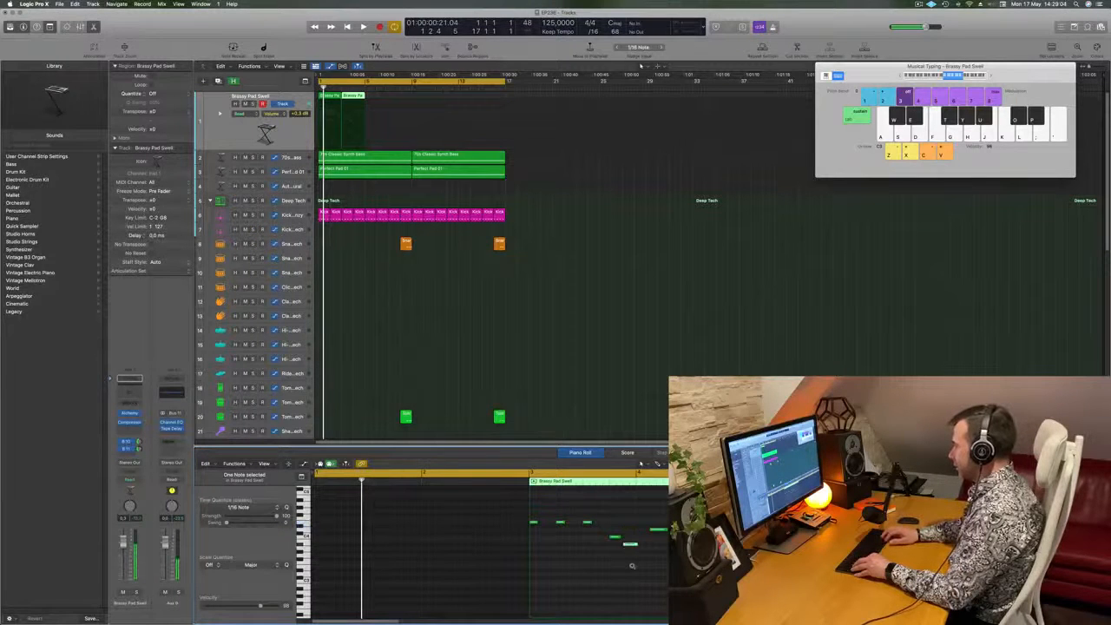
key("space")
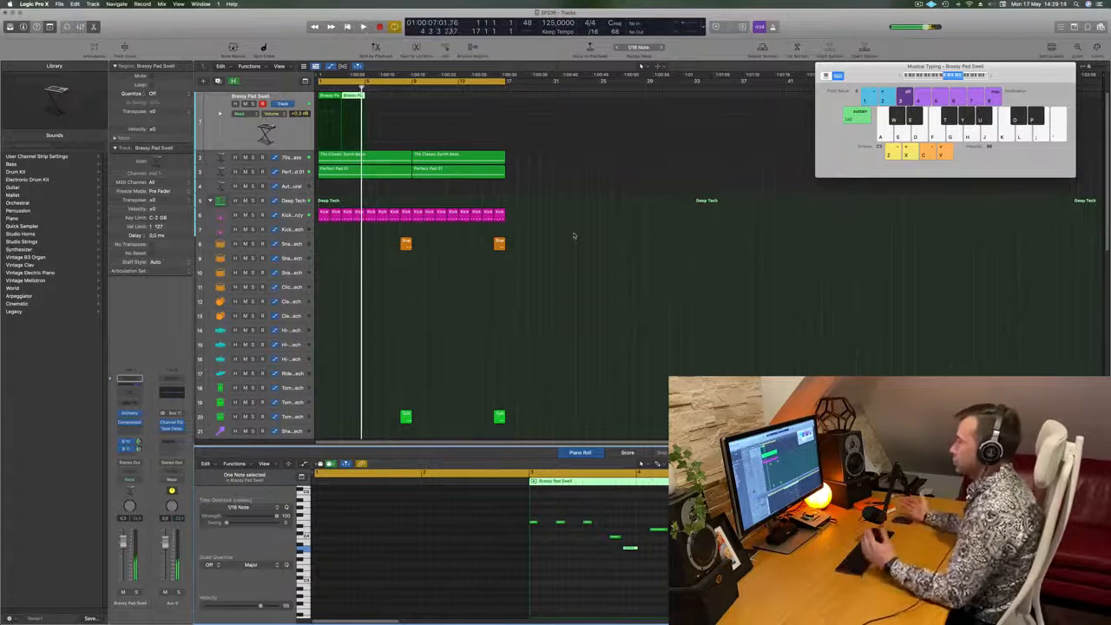
left_click(334, 122, "shift")
key("space")
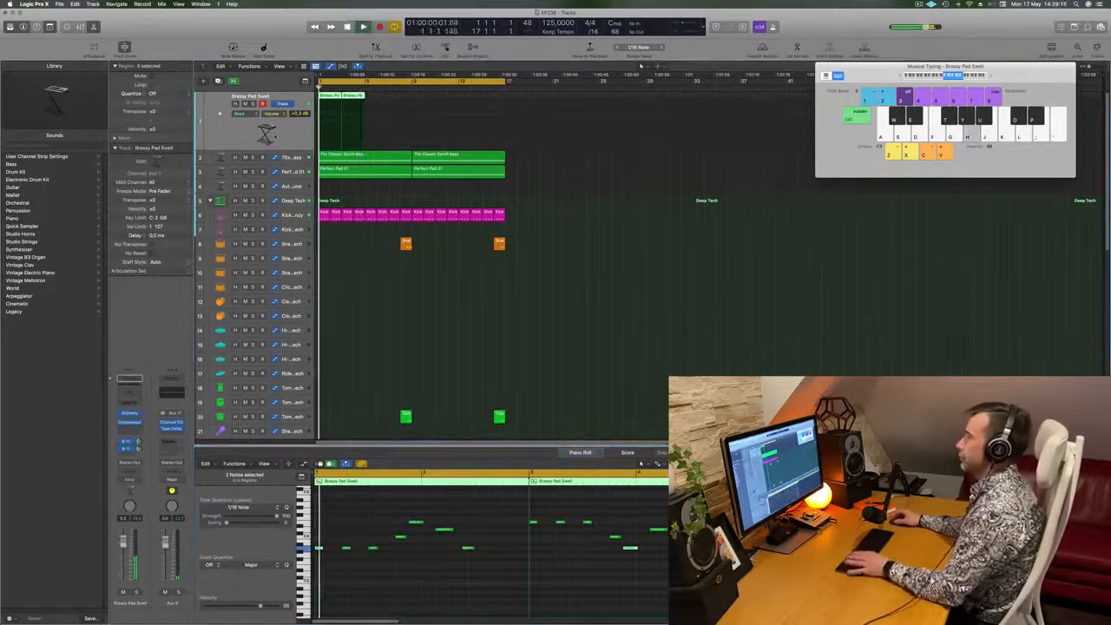
scroll(441, 301, "right", 2)
scroll(411, 314, "left", 2)
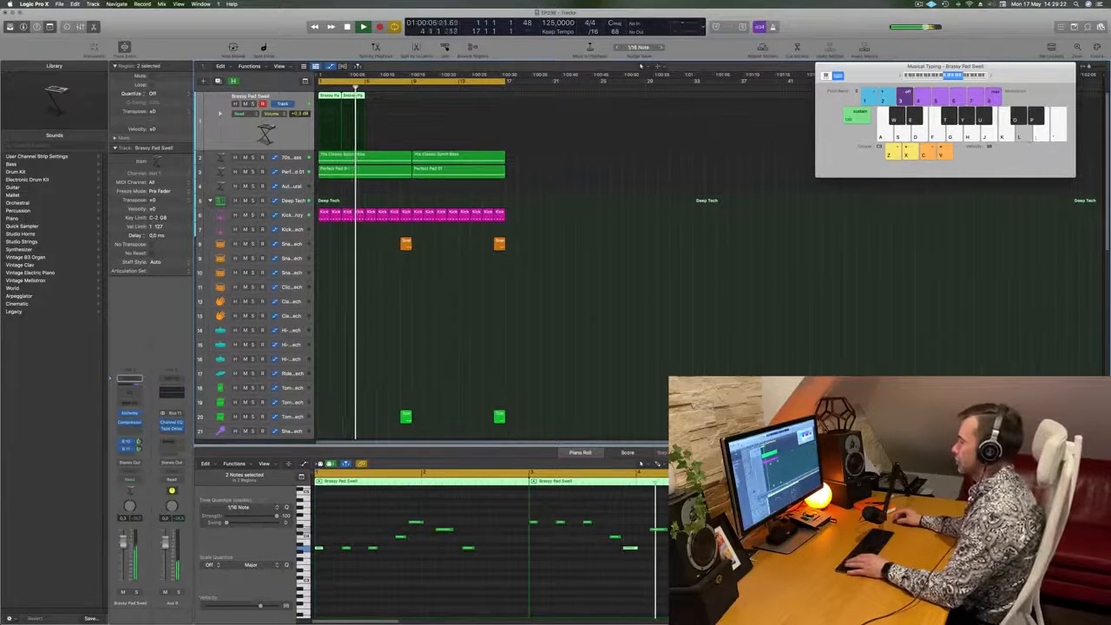
- Copy the final low note to add one more at the end of both Brassy Pad Swell regions and play the result
left_click(631, 548)
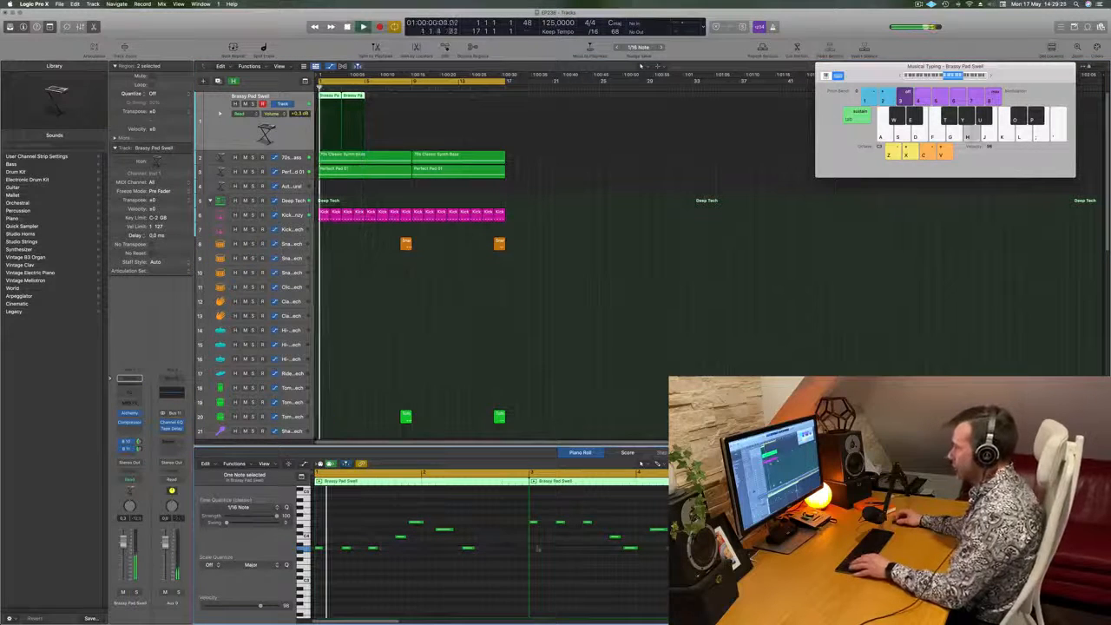
left_click_drag(469, 549, 488, 553)
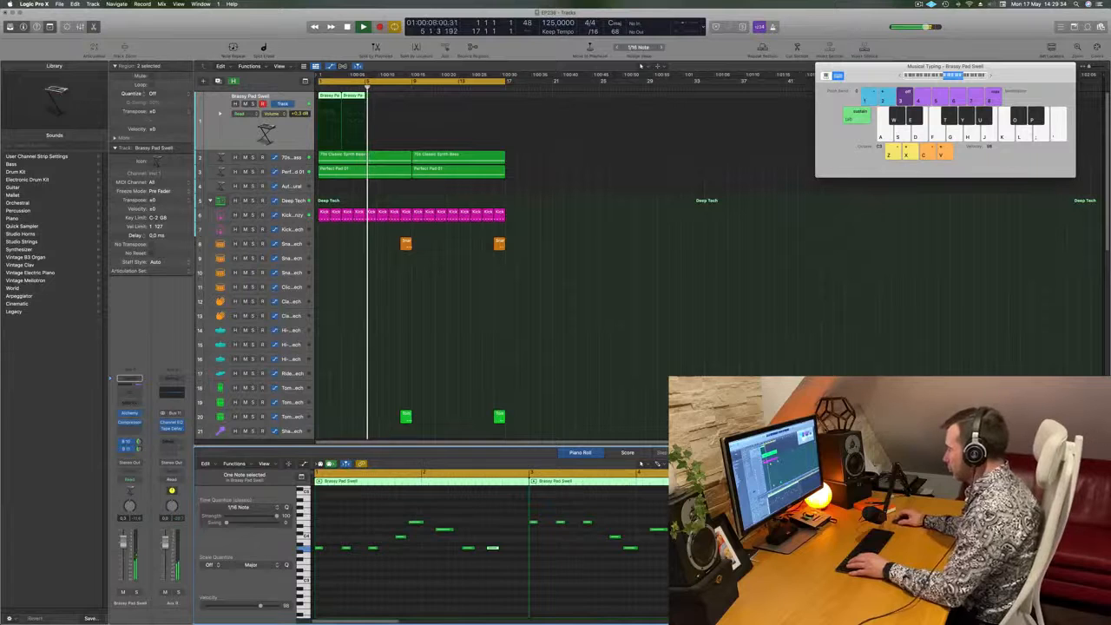
key("space")
key("space")
left_click(493, 548)
key("super+w")
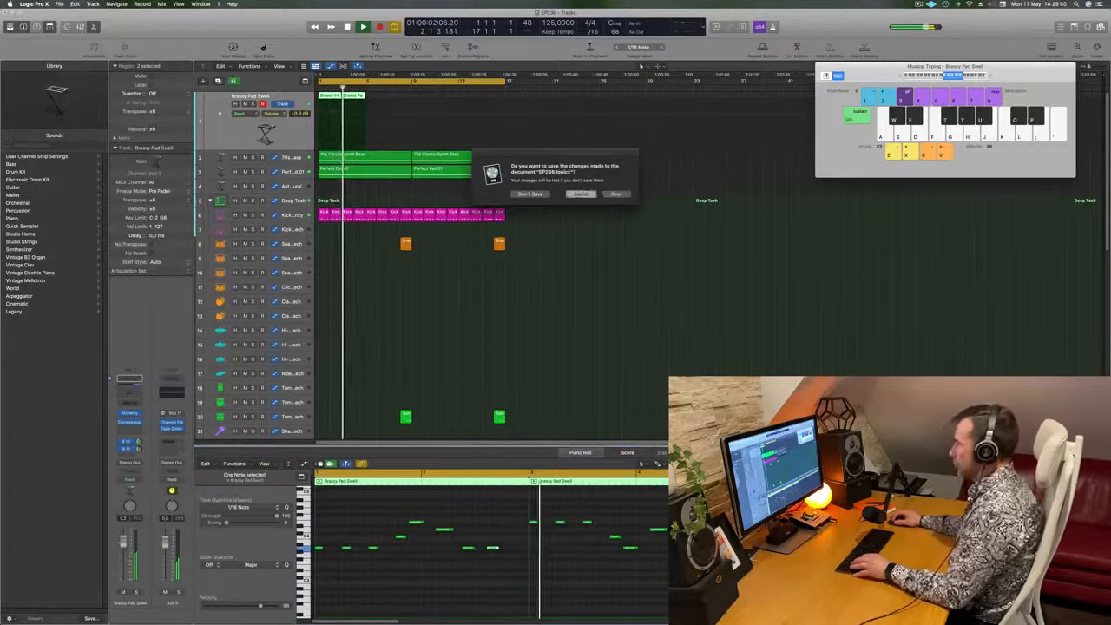
key("Escape")
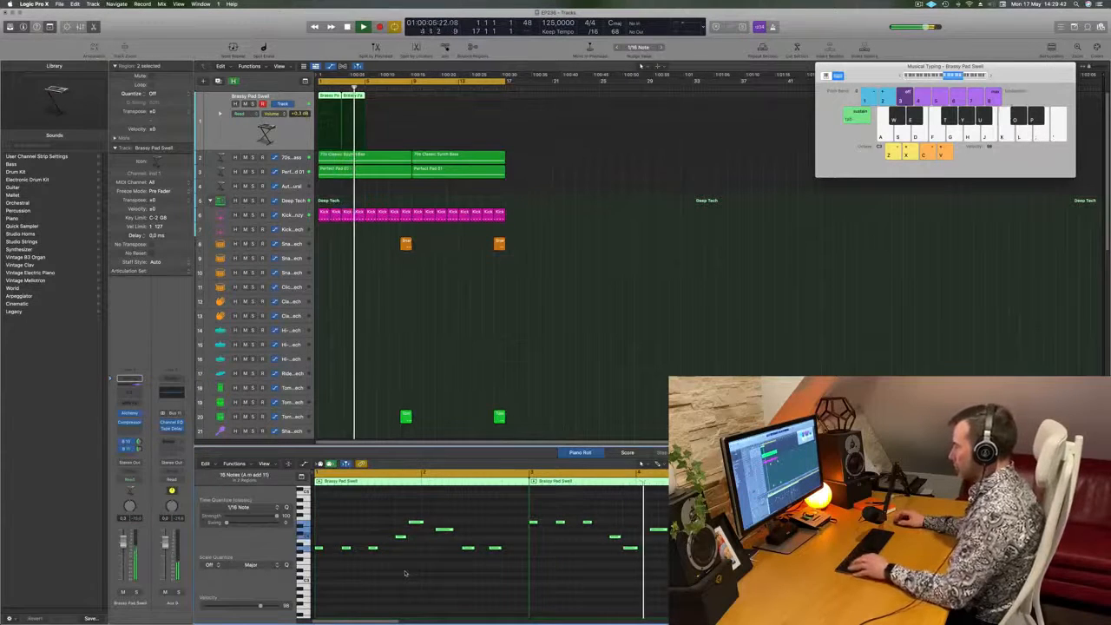
key("Return")
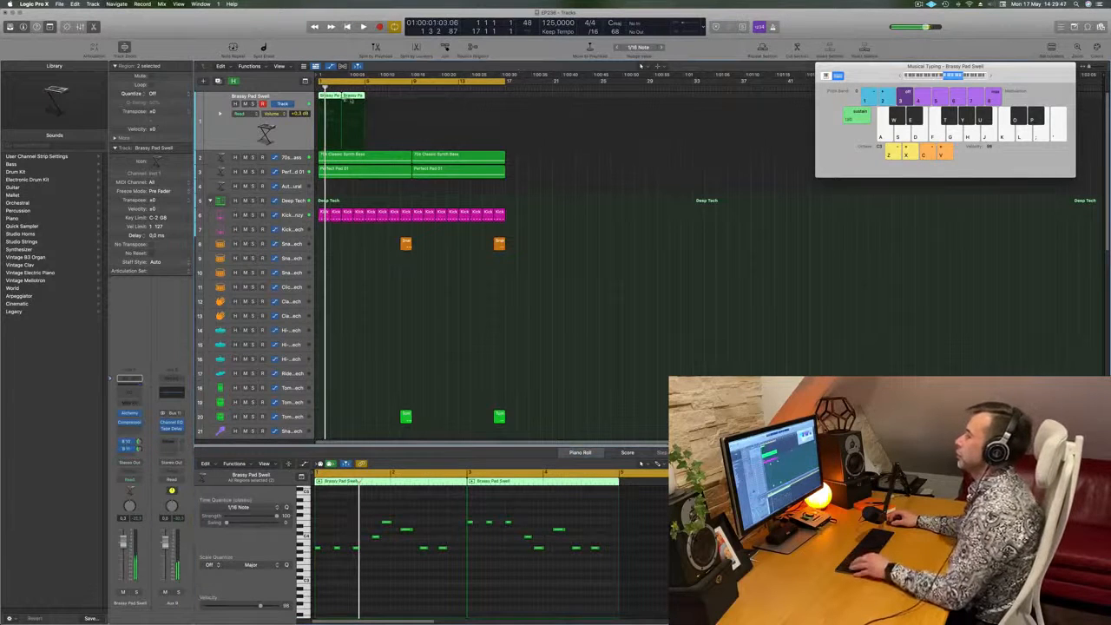
- Repeat the pair of Brassy Pad Swell regions up to bar 17 and play the arrangement
left_click_drag(369, 100, 416, 96)
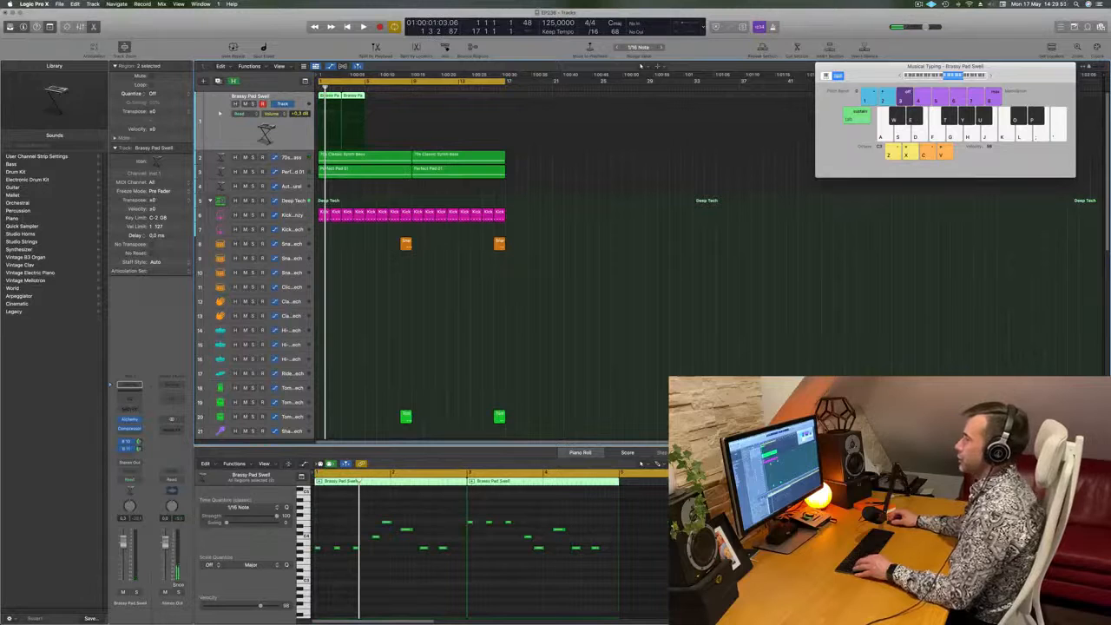
left_click_drag(380, 129, 324, 98)
key("super+r")
key("super+r")
key("space")
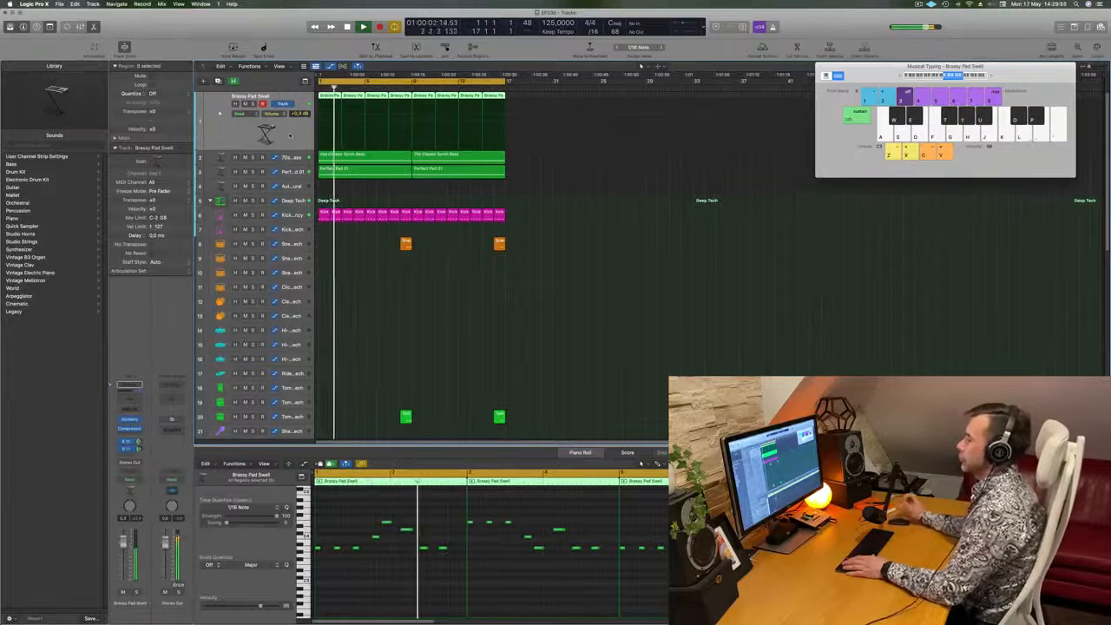
- Delete the last note of the first Brassy Pad Swell region and remove the repeated regions from bar 5 onward
key("Return")
left_click(442, 549)
key("Delete")
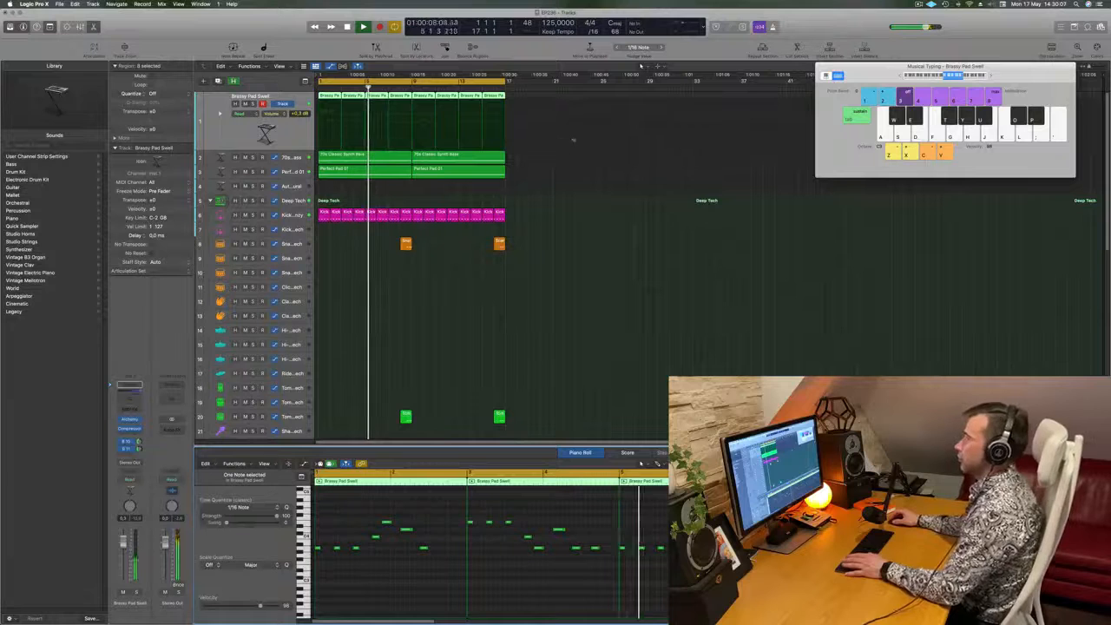
left_click_drag(533, 96, 383, 97)
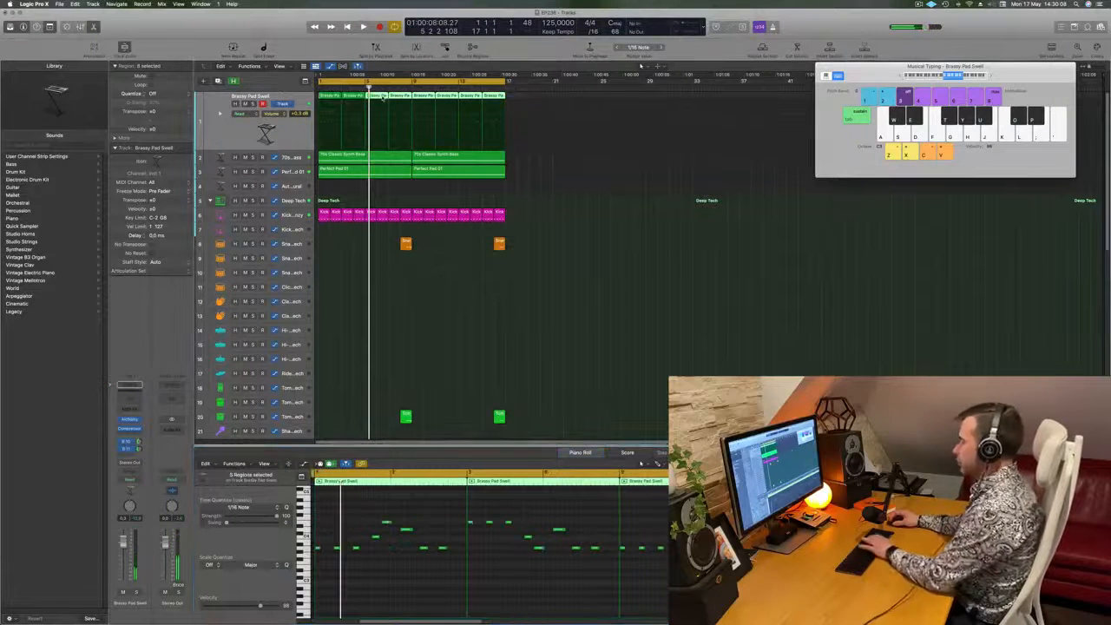
key("Delete")
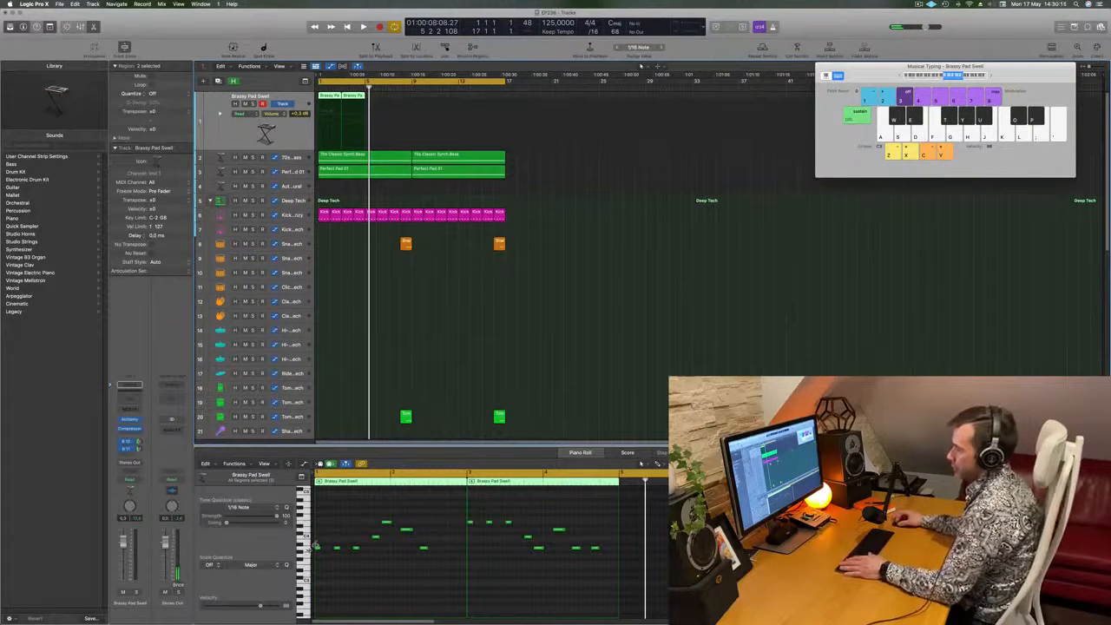
- Select the melody's lowest-pitch notes and compare them with the notes of the 70s Classic Synth Bass track during playback
left_click(305, 549)
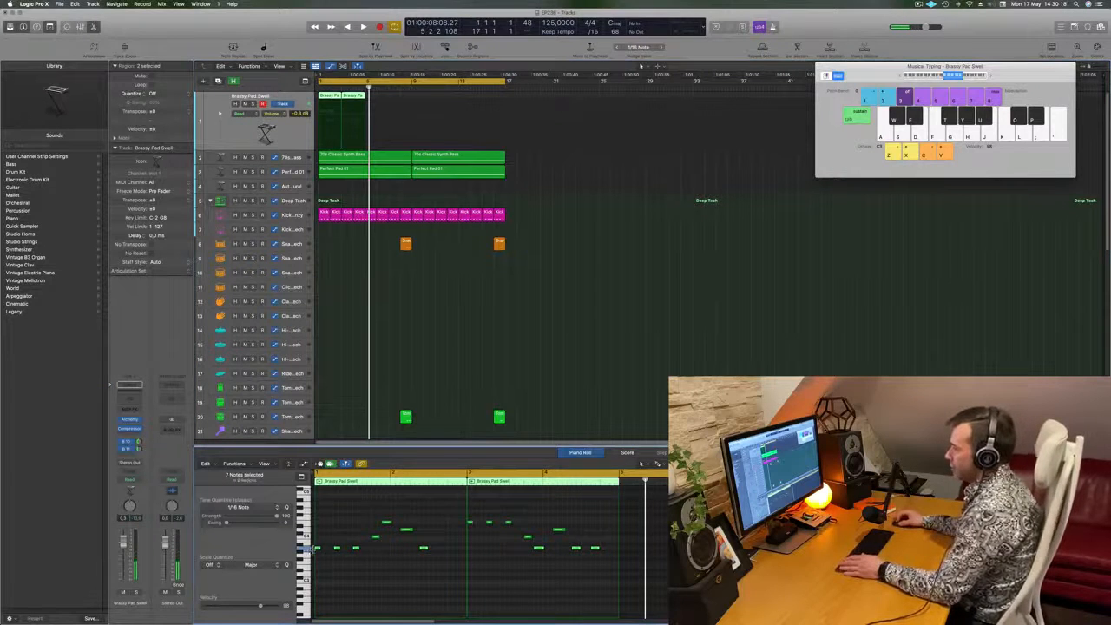
key("space")
left_click(596, 318)
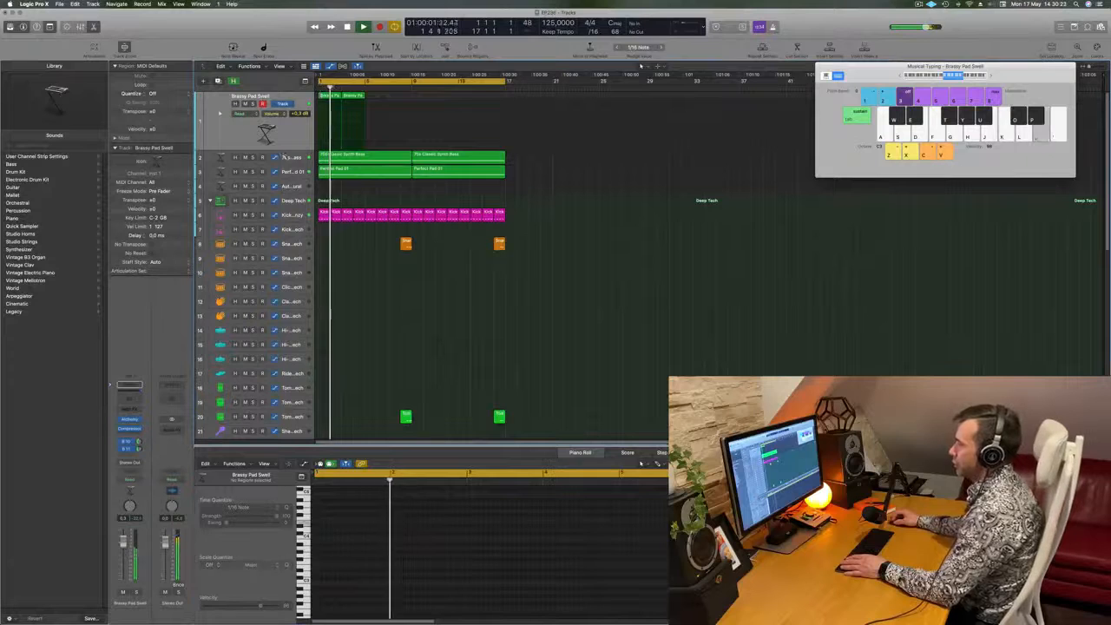
left_click(285, 157)
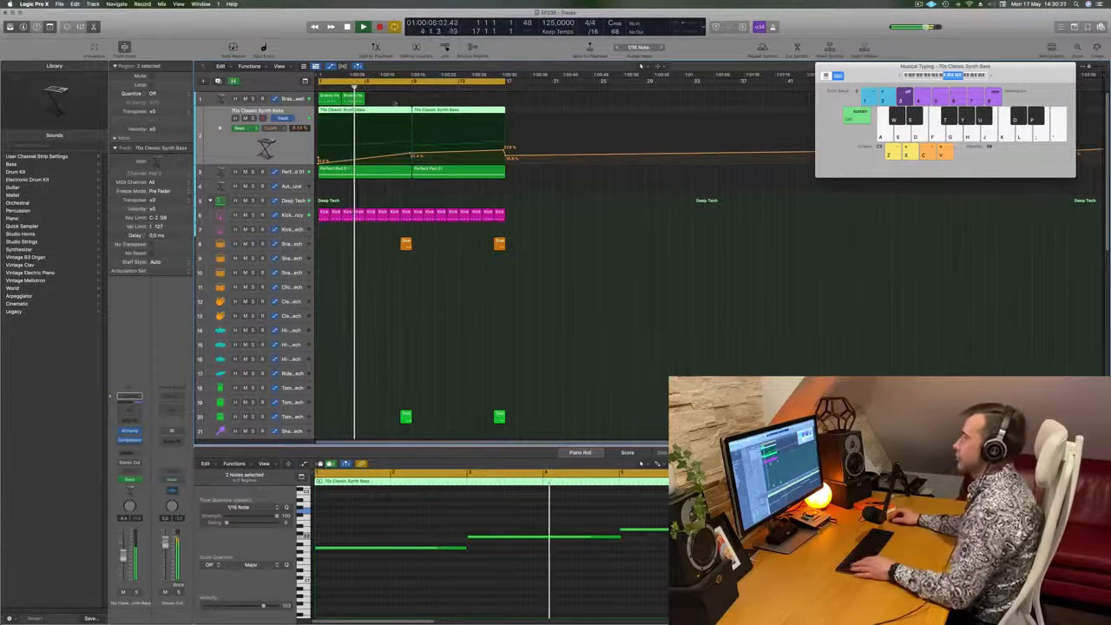
- Repeat the edited pair of Brassy Pad Swell regions until the track is filled to bar 17 and play it
left_click(343, 98)
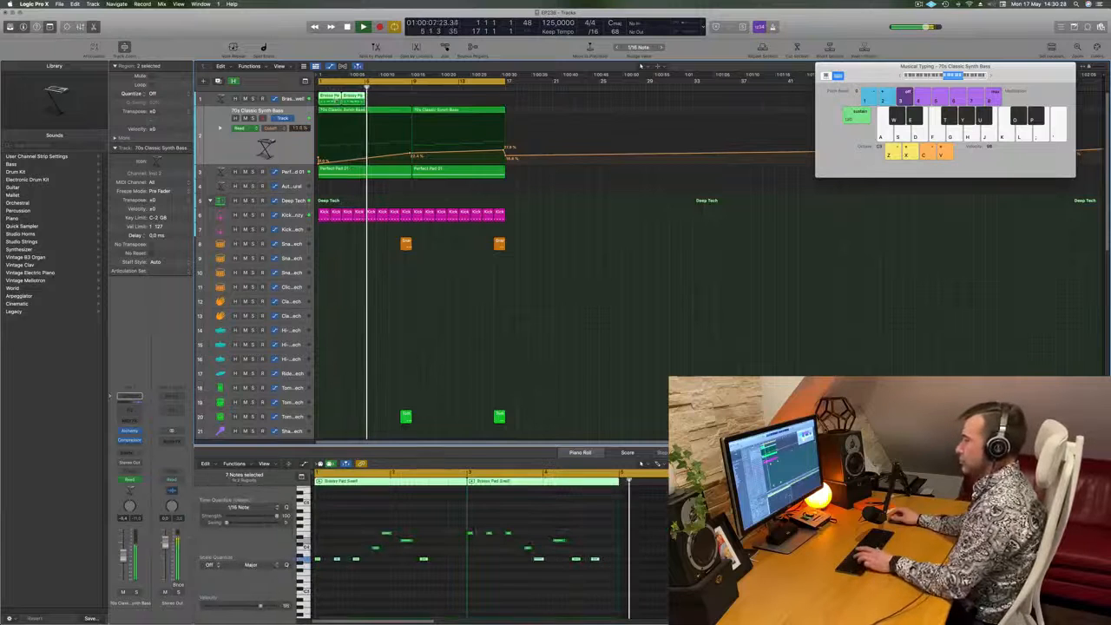
key("super+r")
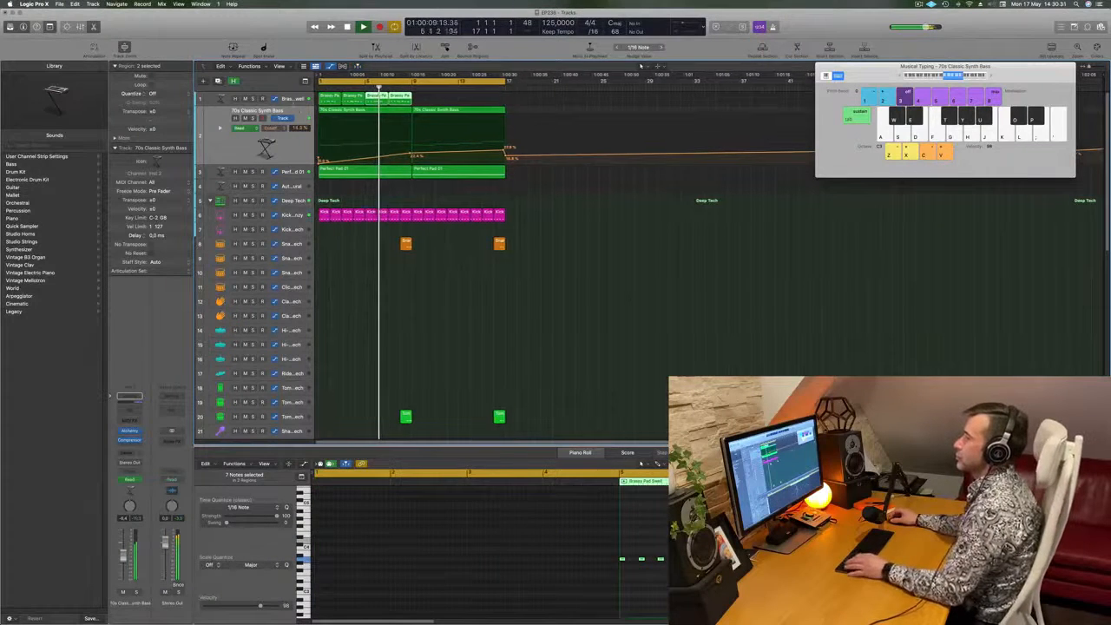
left_click(394, 108)
key("space")
left_click_drag(331, 99, 422, 105)
key("Return")
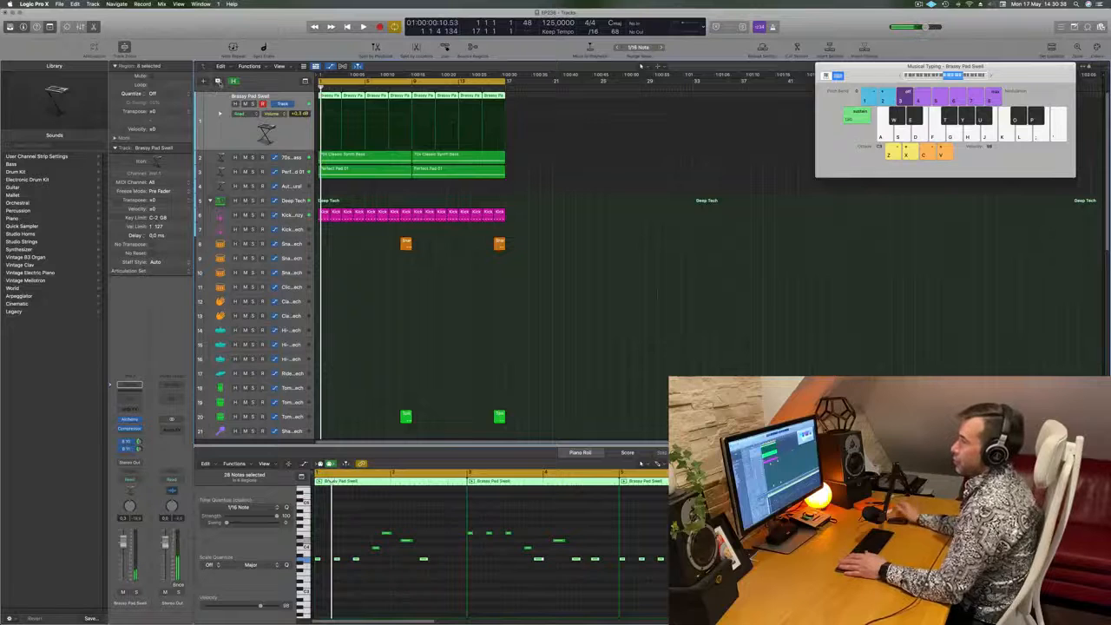
- Duplicate the Brassy Pad Swell track, copy all eight regions onto the duplicate, play it and mute the original track
left_click(218, 81)
left_click_drag(536, 103, 334, 122)
key("space")
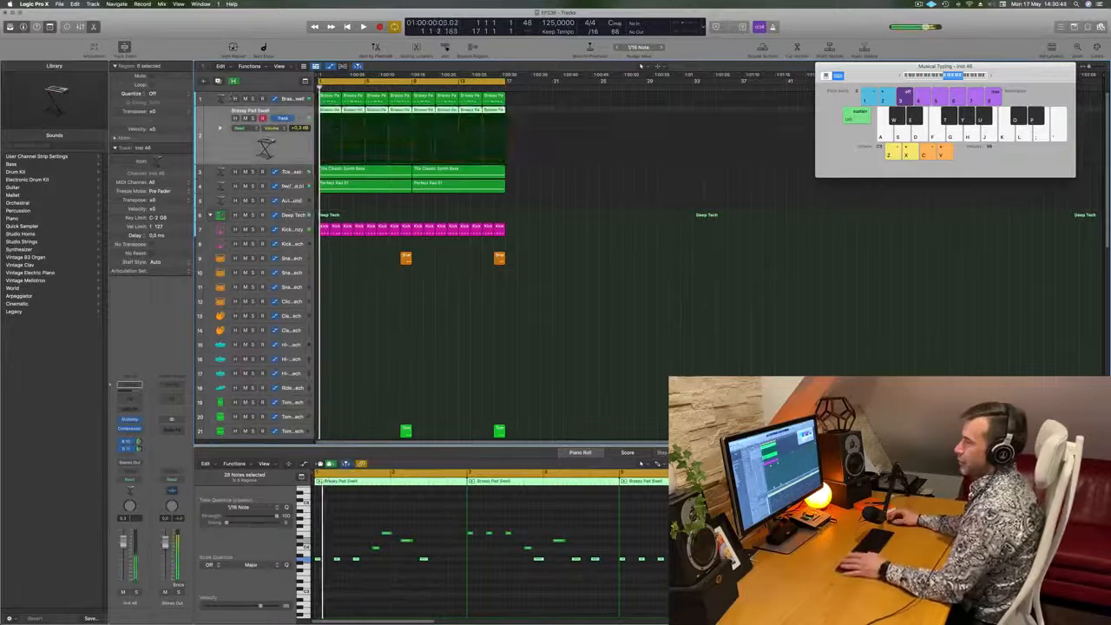
left_click(245, 99)
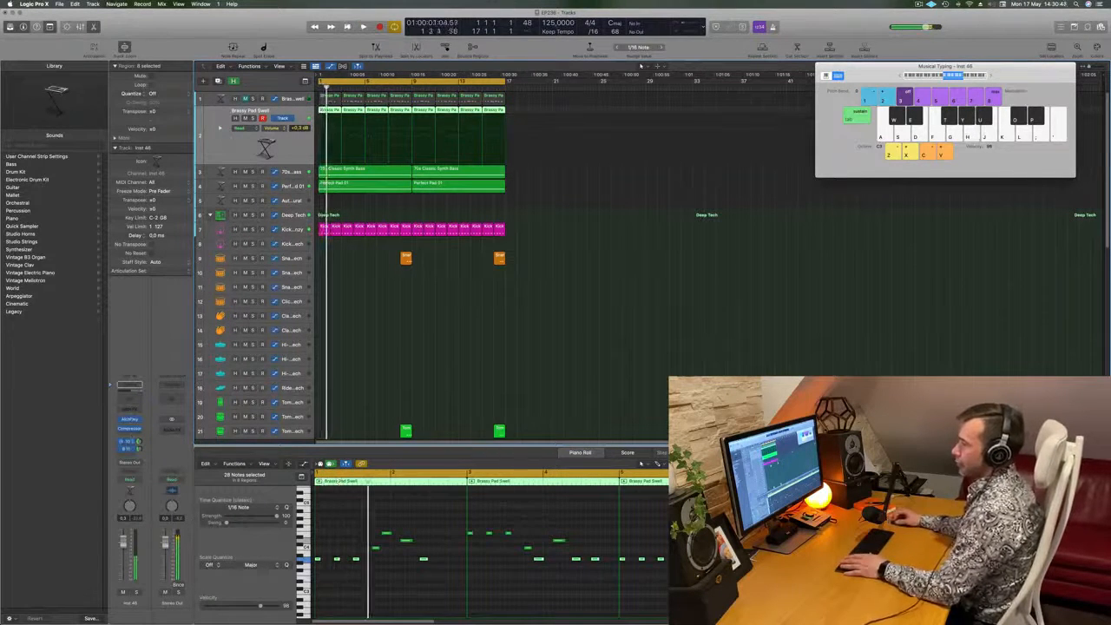
- Open the Alchemy instrument of the duplicated track and list its Leads presets
left_click(130, 420)
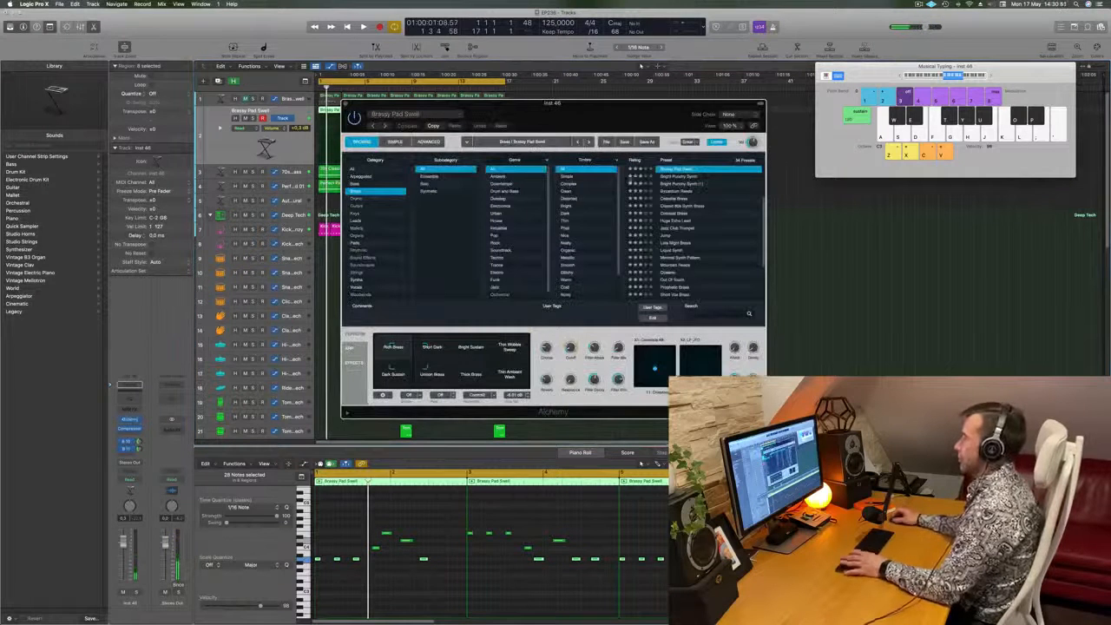
key("space")
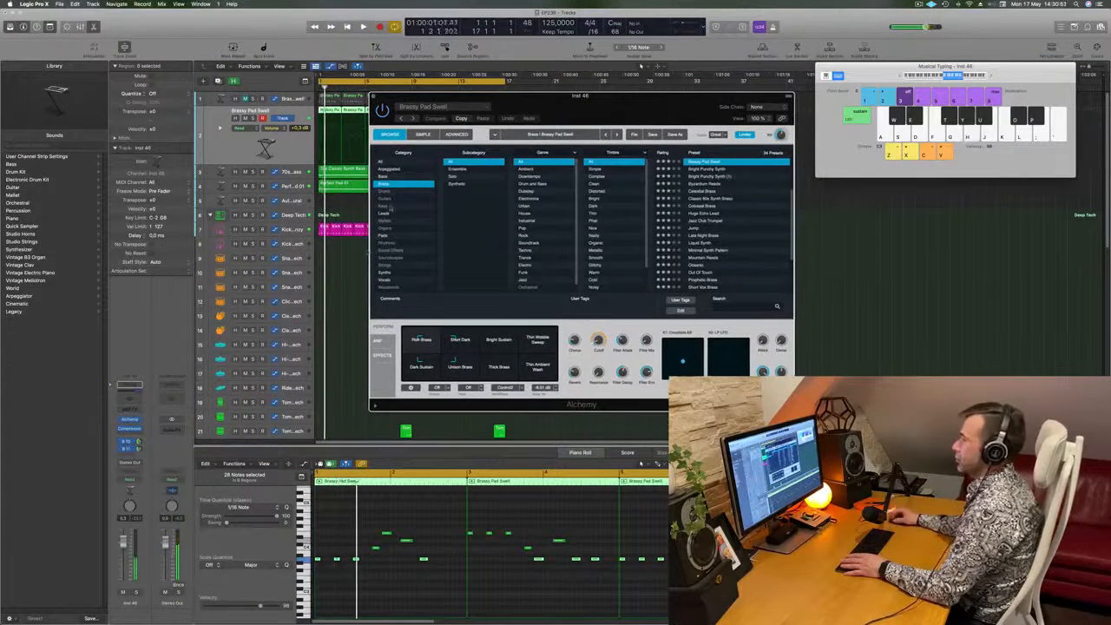
left_click(383, 212)
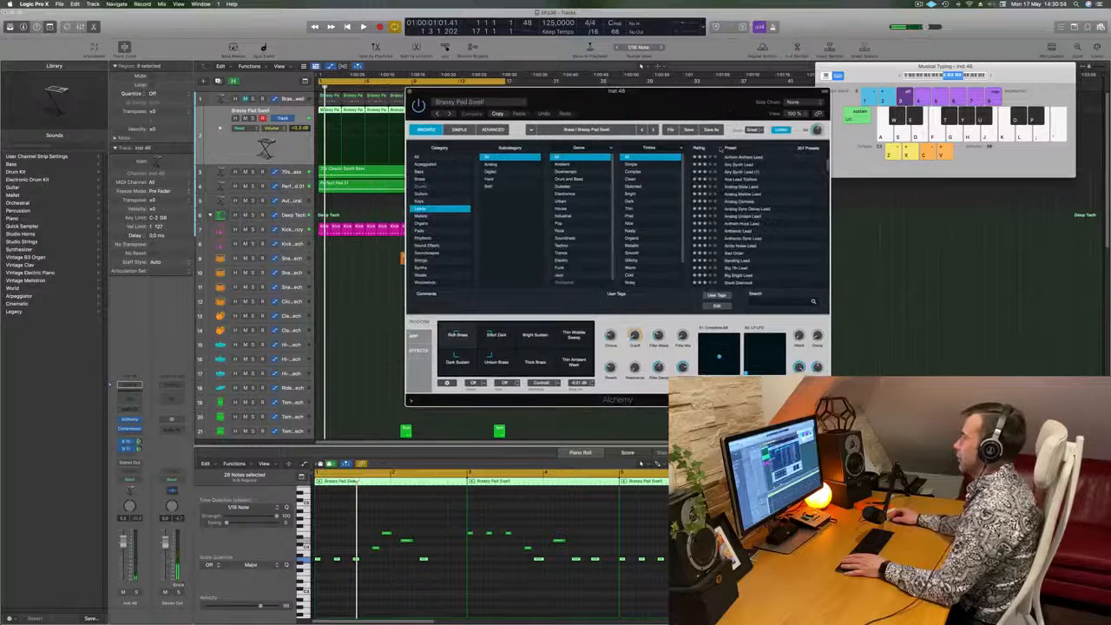
scroll(743, 199, "up", 3)
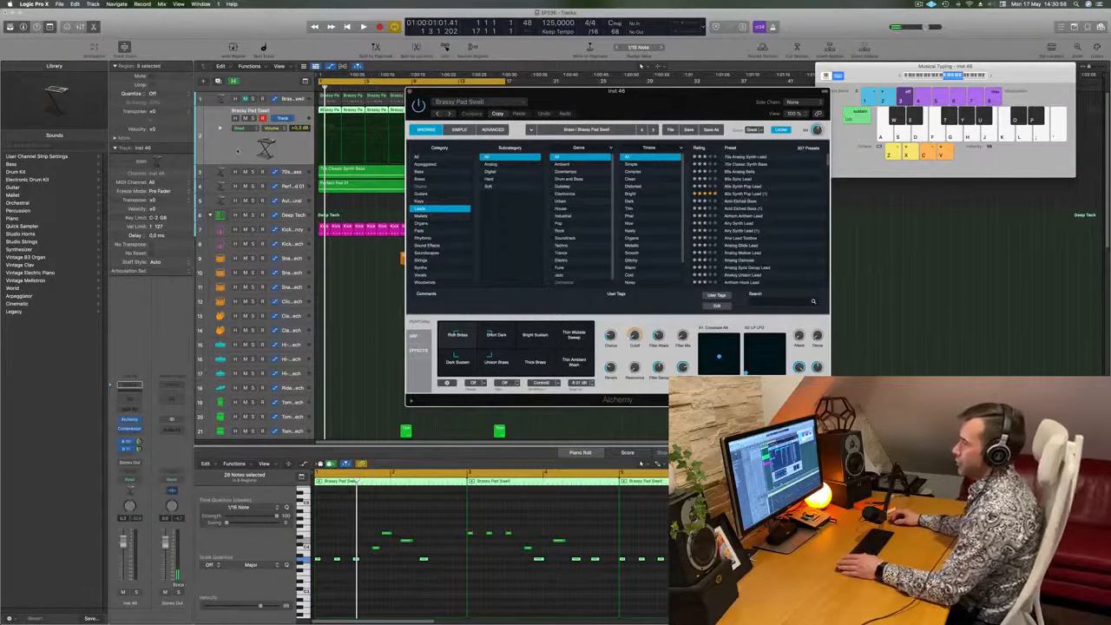
- Switch off the duplicated track's bus sends and audition the 70s Analog Synth Lead preset with the beat
left_click(106, 448)
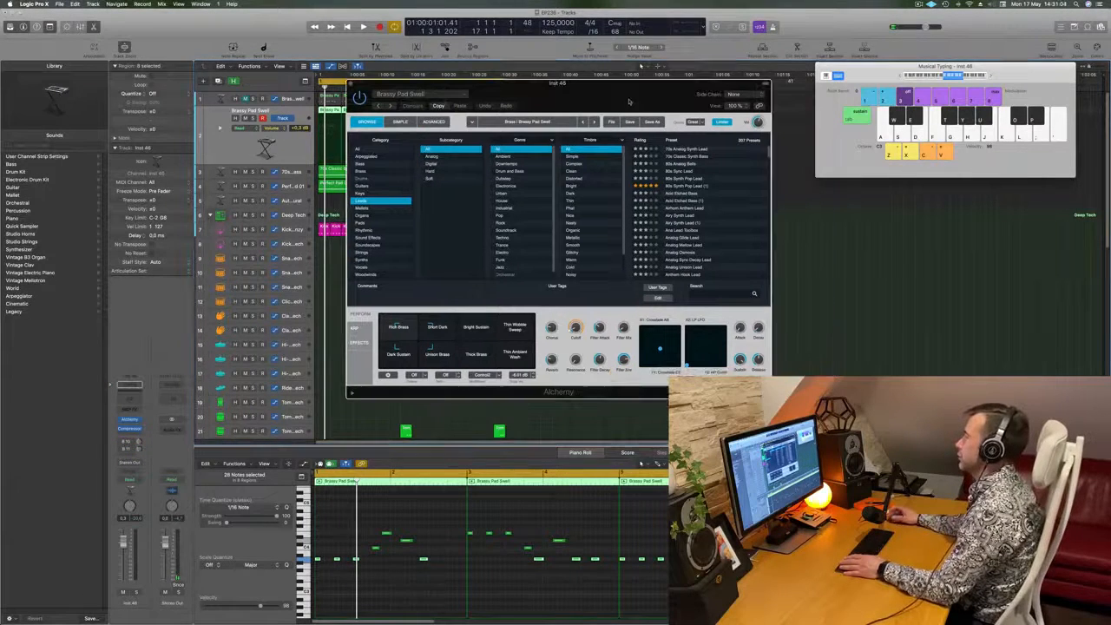
key("space")
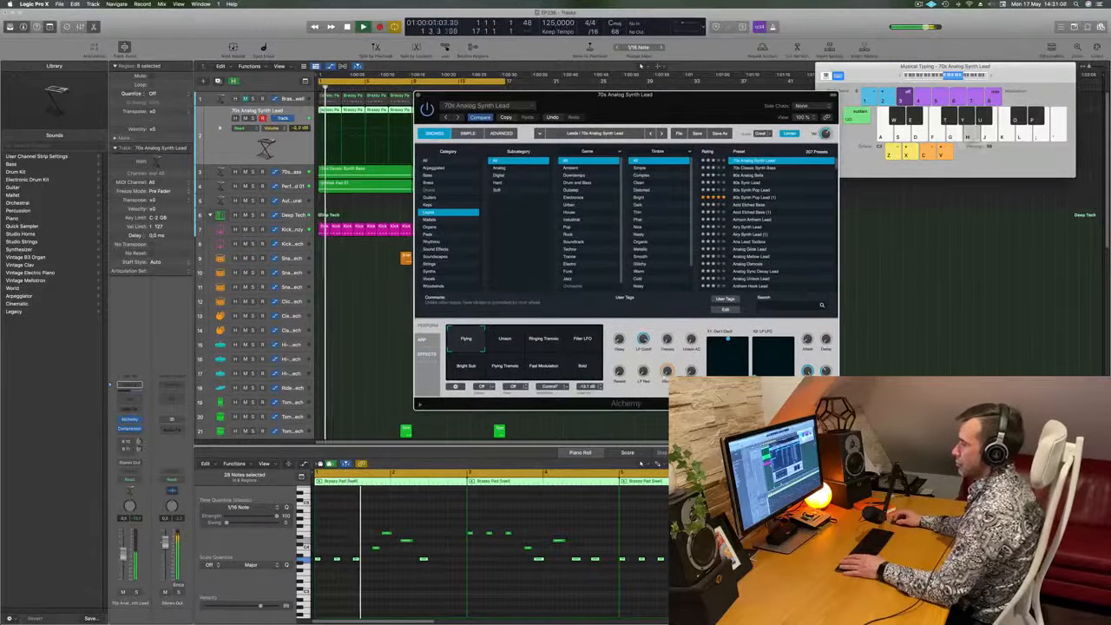
left_click(400, 481)
key("Return")
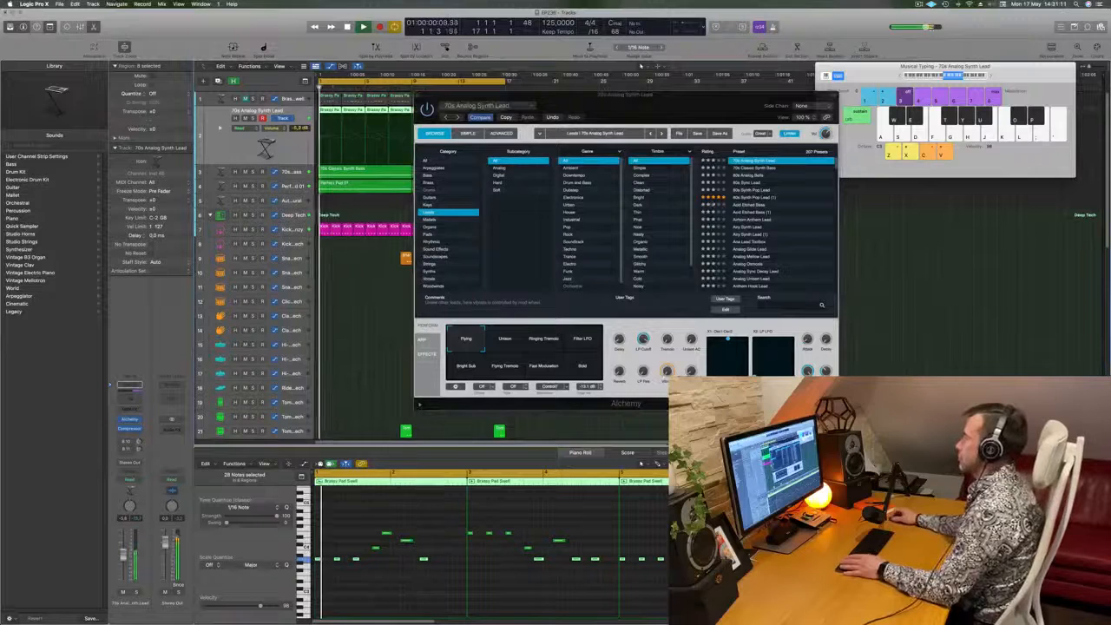
- Audition the Alchemy lead presets from 80s Analog Bells to 80s Synth Pop Lead and lower the track volume to -10.6 dB
left_click(750, 175)
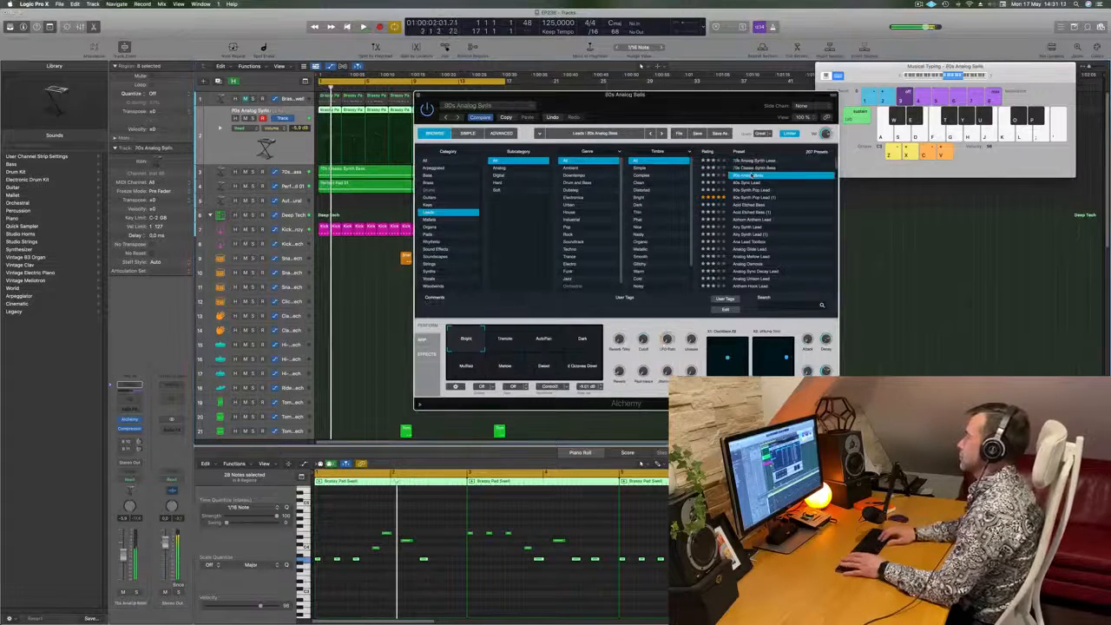
key("Down")
key("Down")
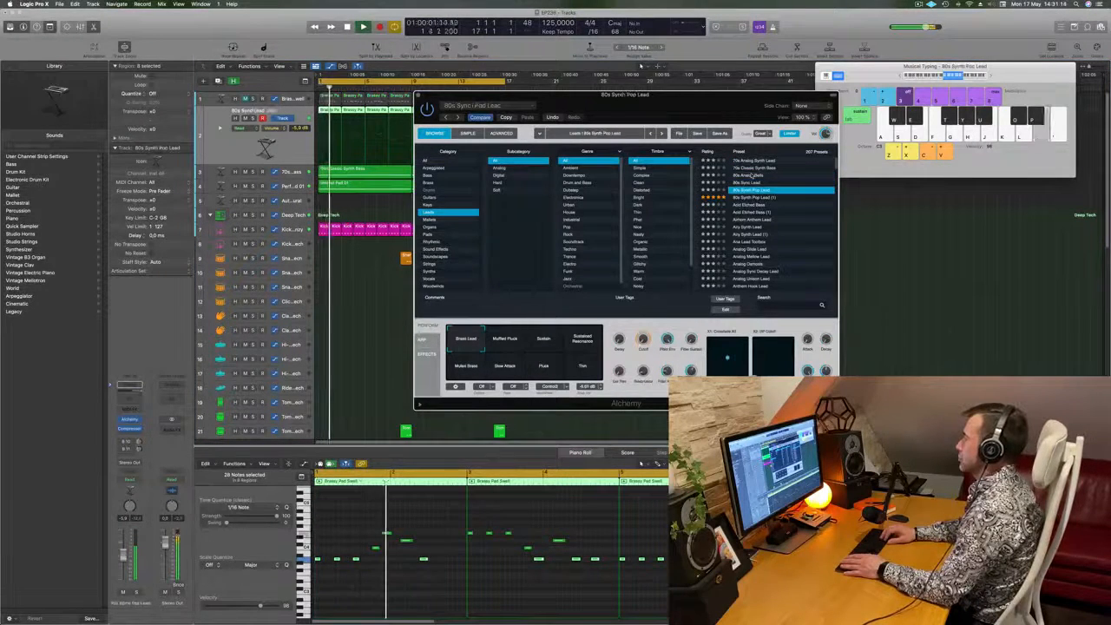
scroll(752, 176, "down", 5)
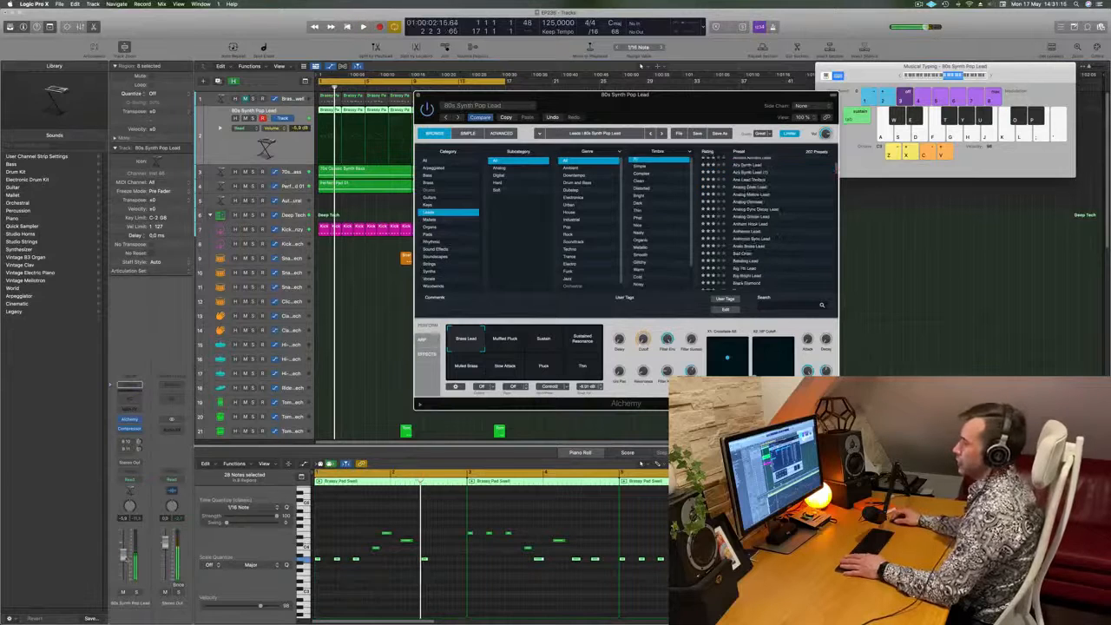
key("space")
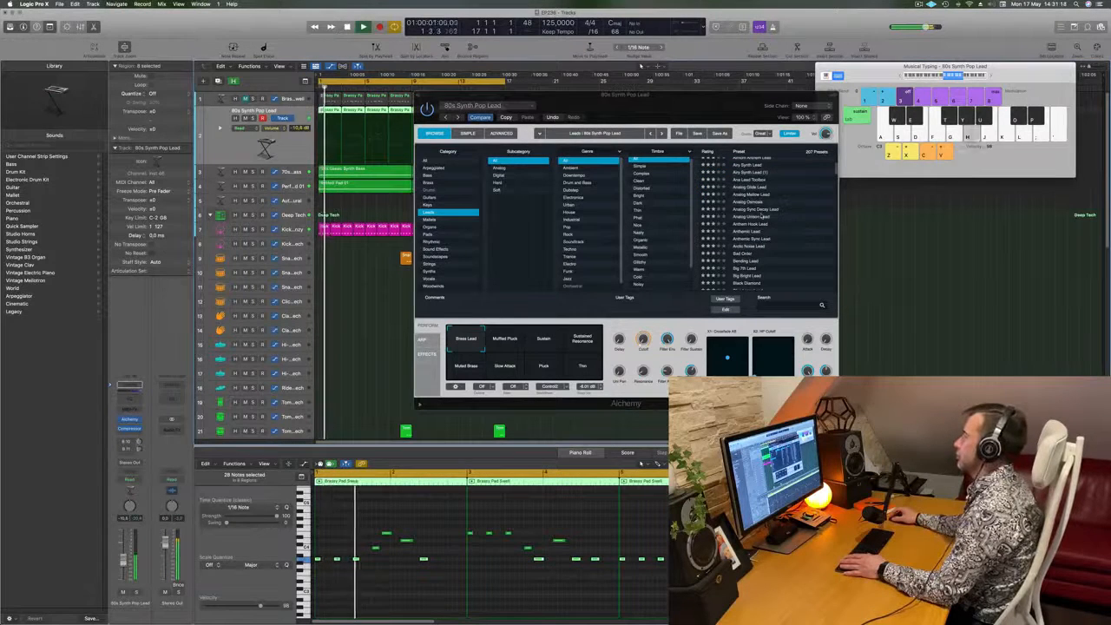
- Audition the Ana Lead preset and load Analog Glide Lead on the duplicated track during playback
scroll(763, 218, "up", 2)
left_click(764, 199)
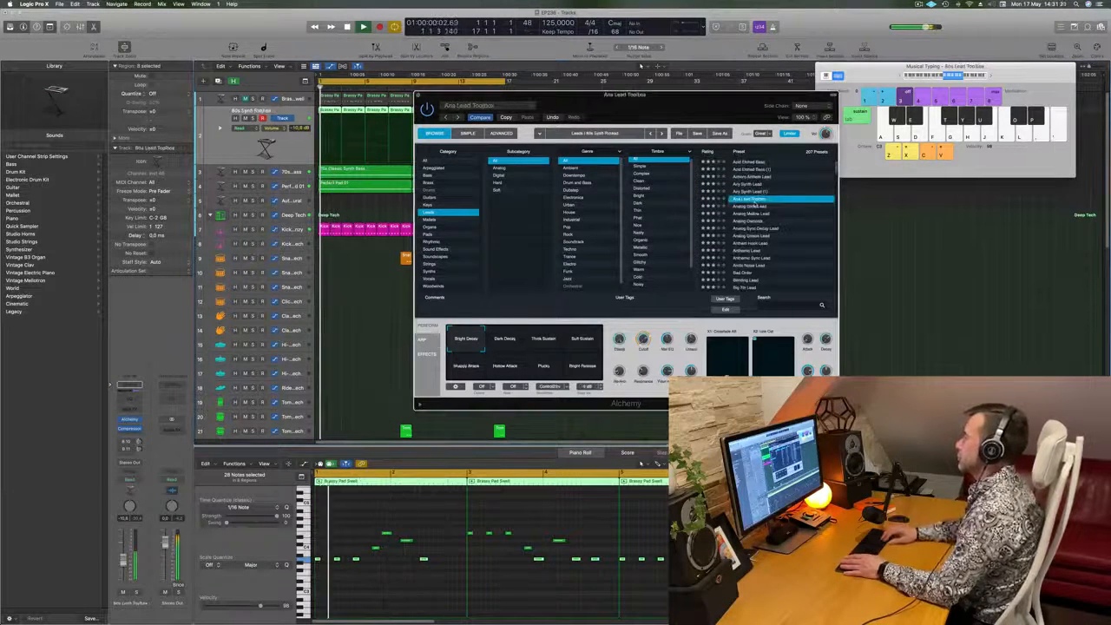
left_click(754, 206)
scroll(754, 205, "up", 2)
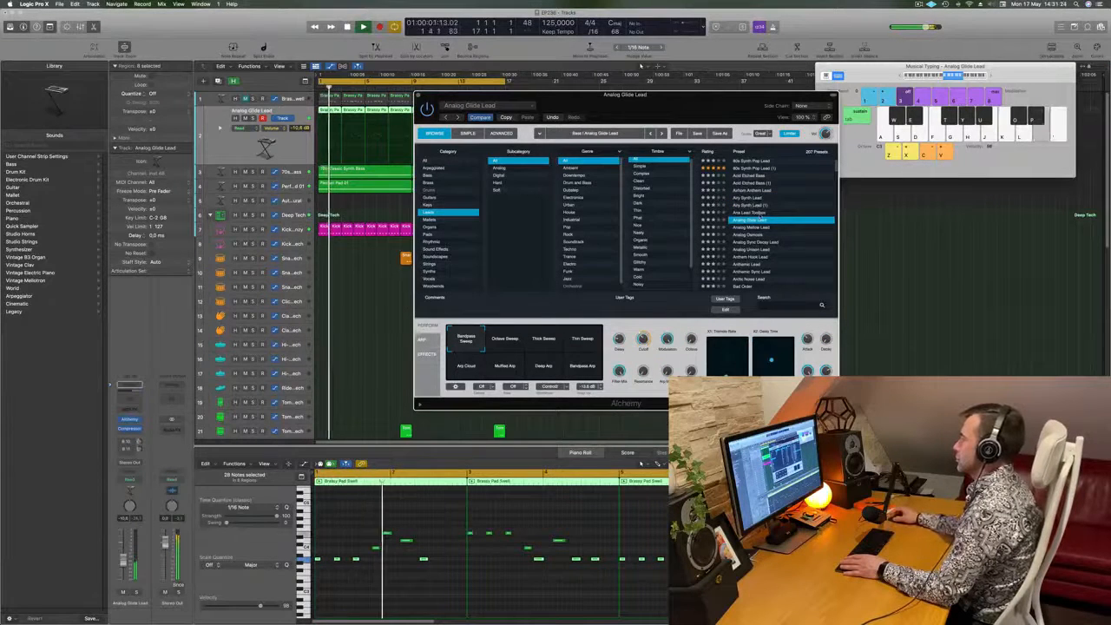
- Load the Analog Mellow Lead preset on the duplicated track and raise the track volume to about -5.8 dB
scroll(758, 205, "down", 3)
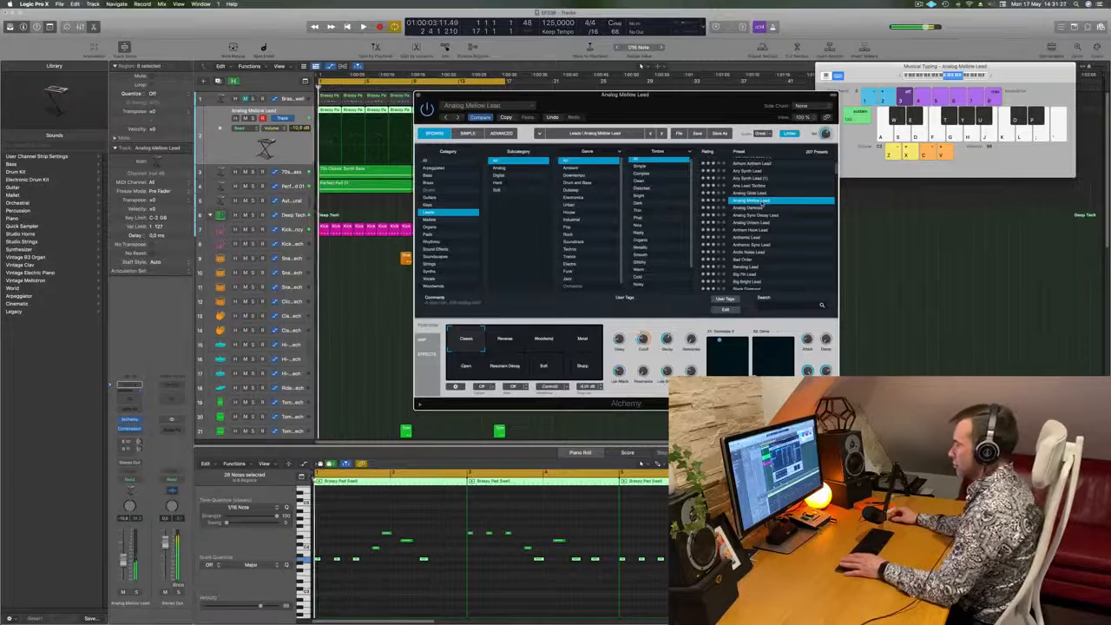
scroll(766, 207, "down", 3)
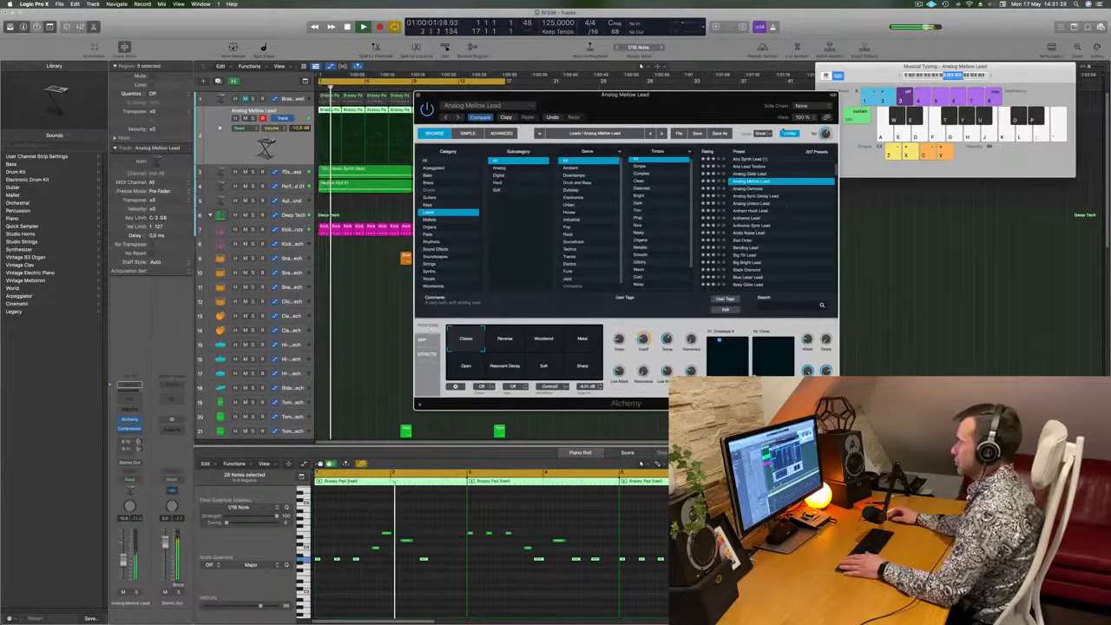
left_click_drag(721, 107, 828, 86)
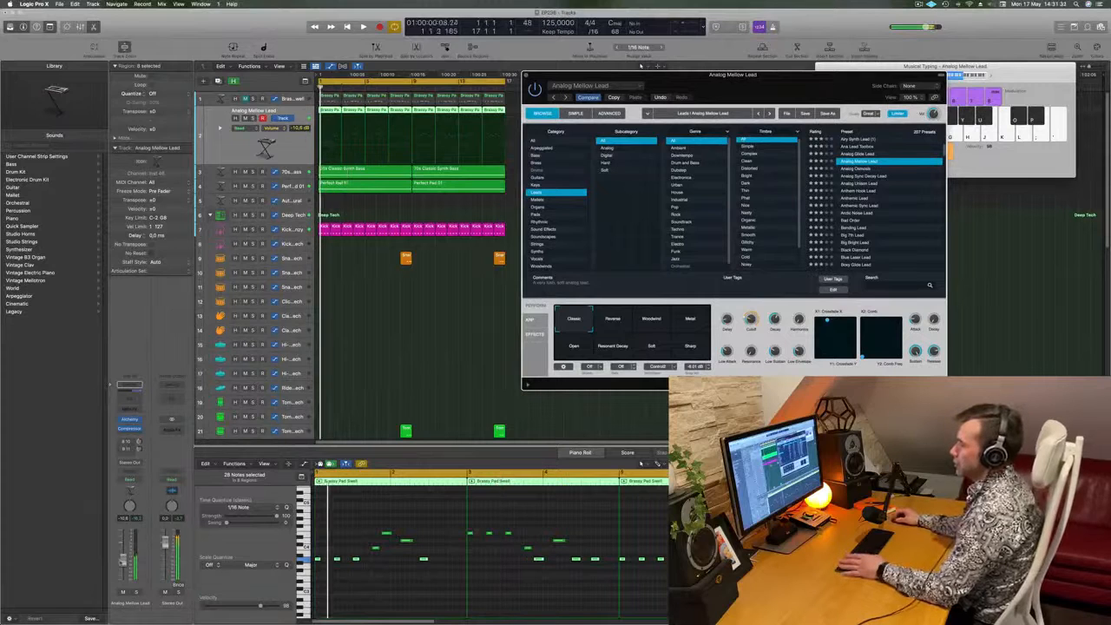
left_click(641, 66)
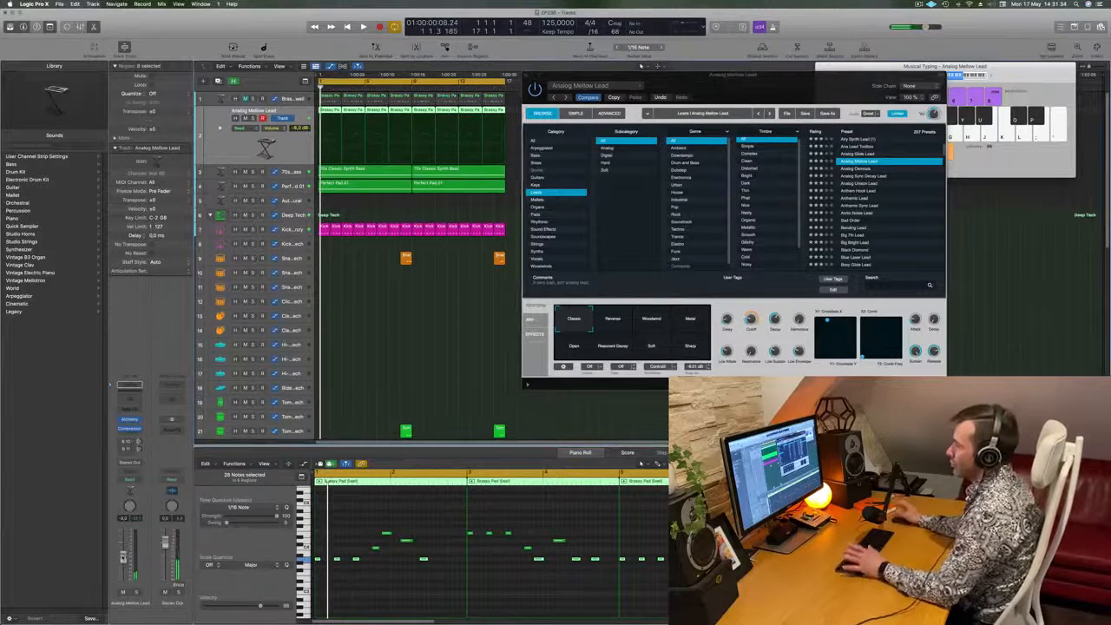
key("space")
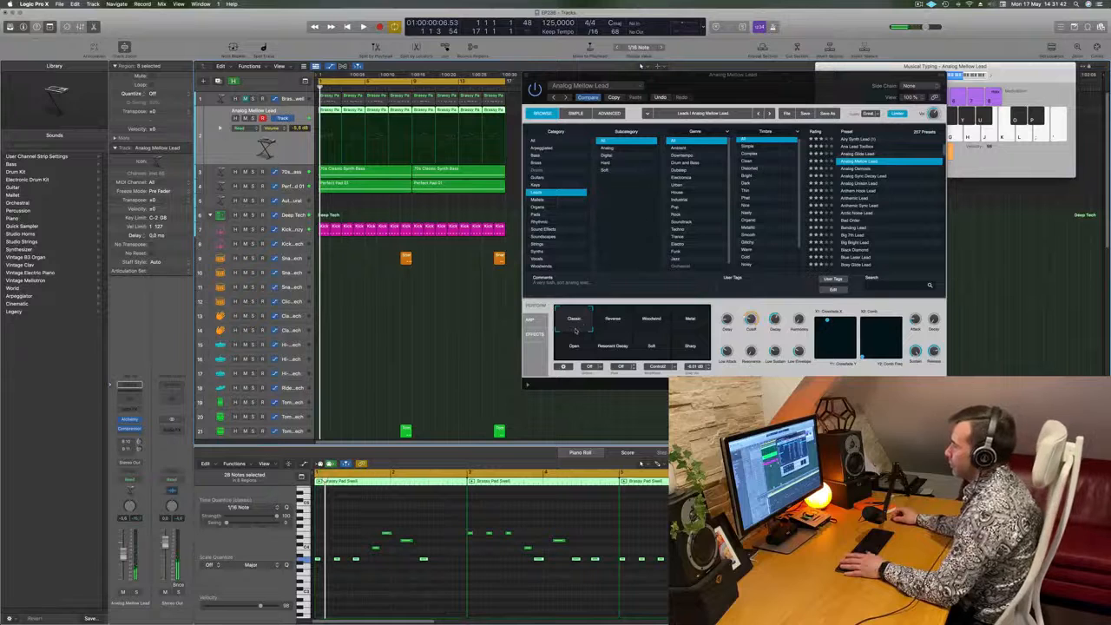
- Morph the Analog Mellow Lead performance snapshot to a blend of Classic, Reverse, Open and Resonant Decay during playback
left_click_drag(575, 330, 599, 344)
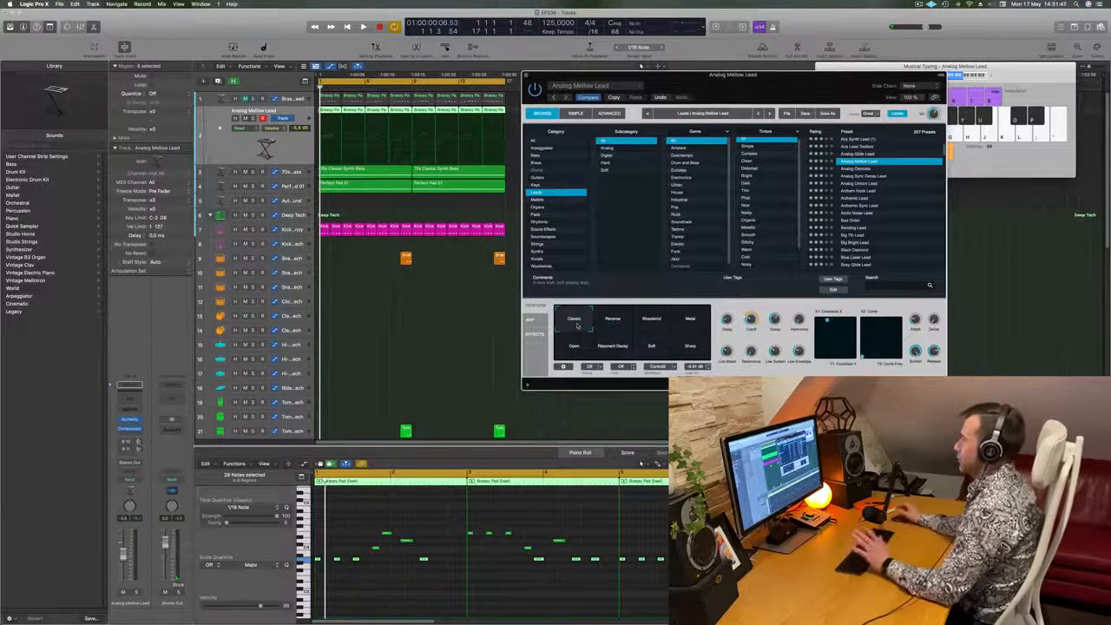
key("space")
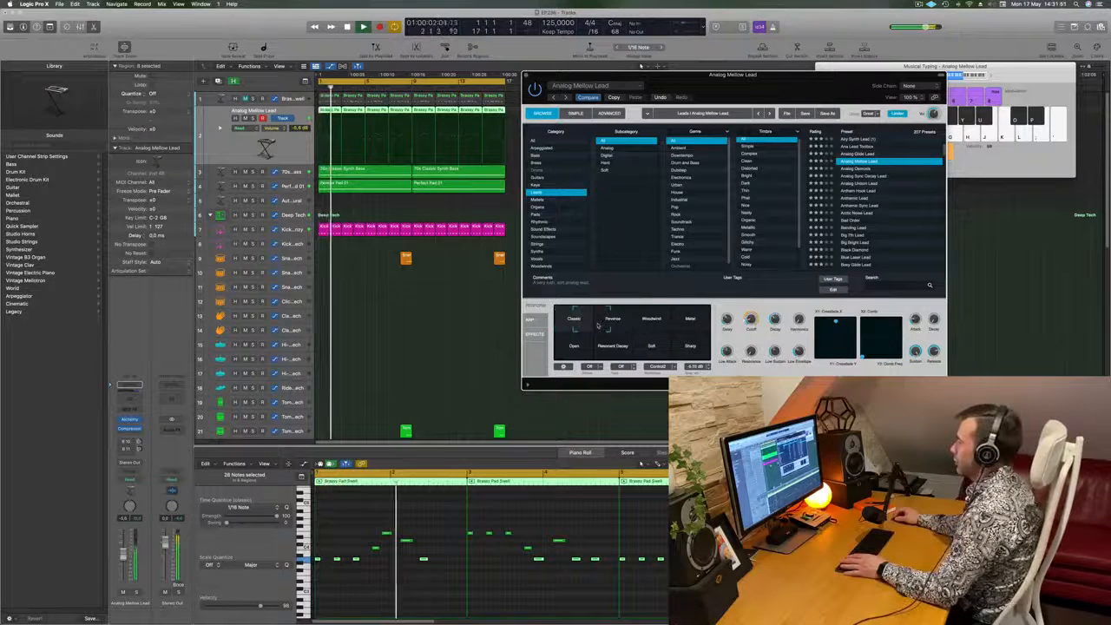
left_click(617, 323)
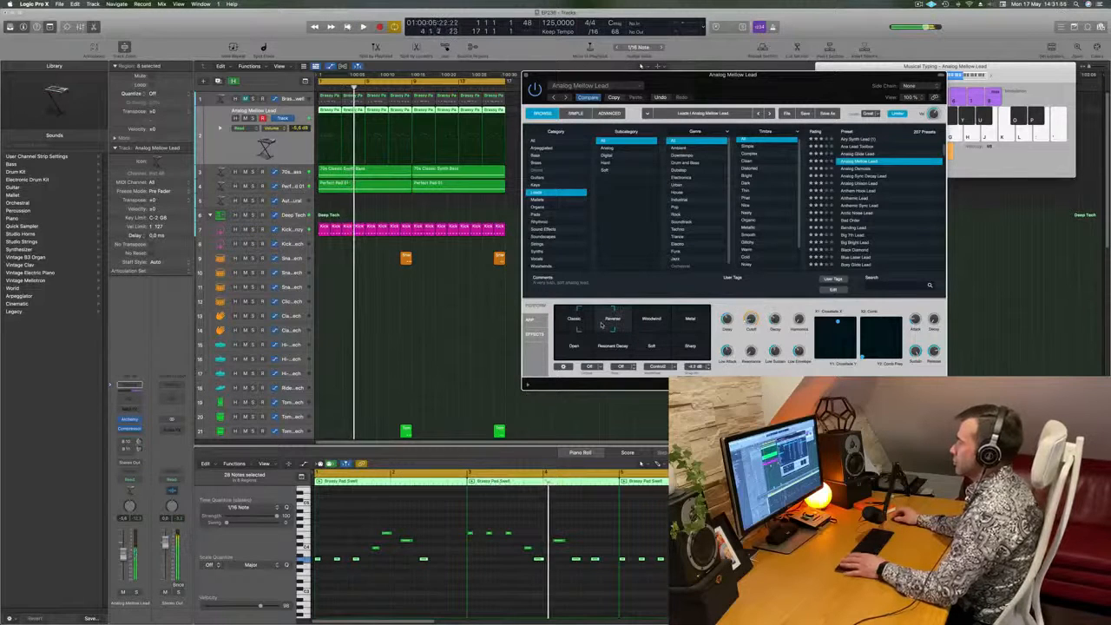
mouse_move(601, 330)
left_mouse_down()
mouse_move(597, 339)
mouse_move(613, 340)
mouse_move(583, 334)
mouse_move(597, 337)
left_mouse_up()
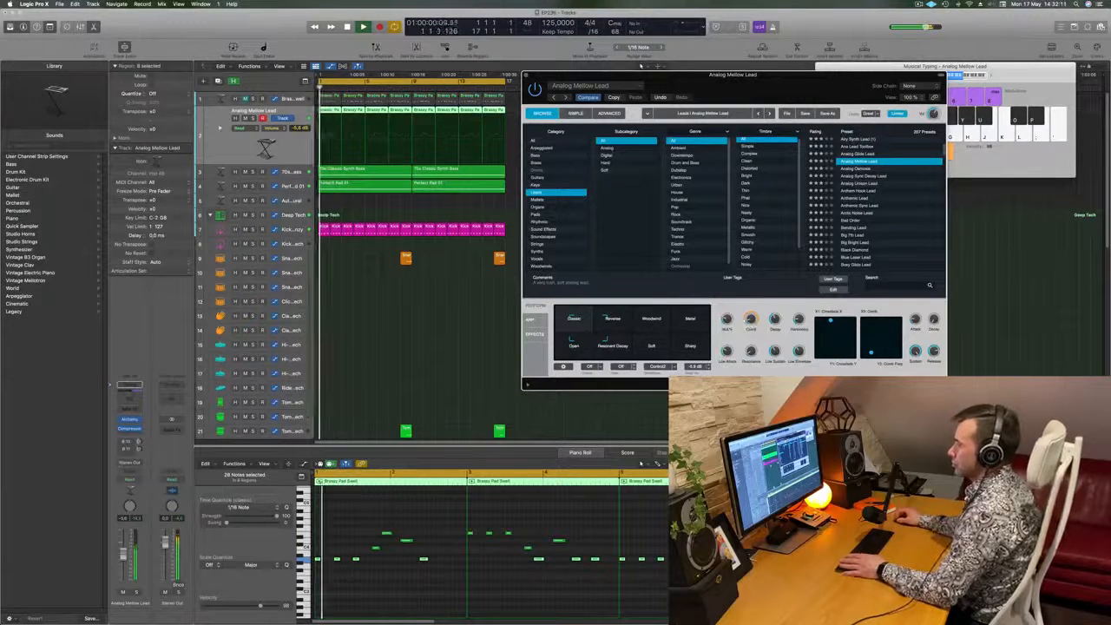
- Raise the Analog Mellow Lead track volume to -4.7 dB and close its Alchemy window
left_click(300, 128)
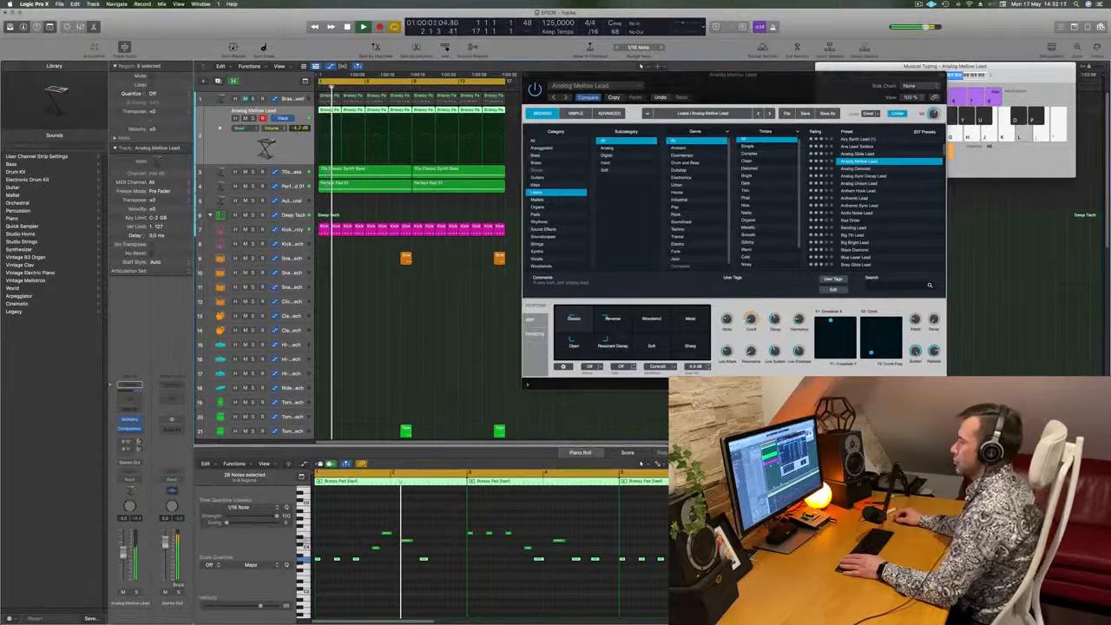
left_click_drag(629, 176, 627, 171)
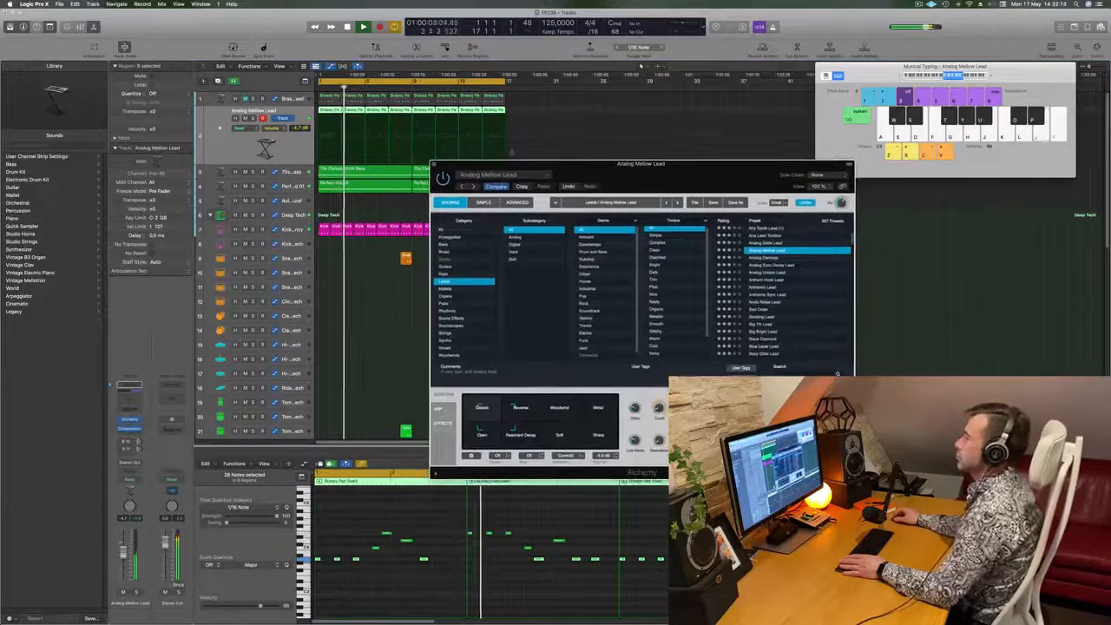
key("super+w")
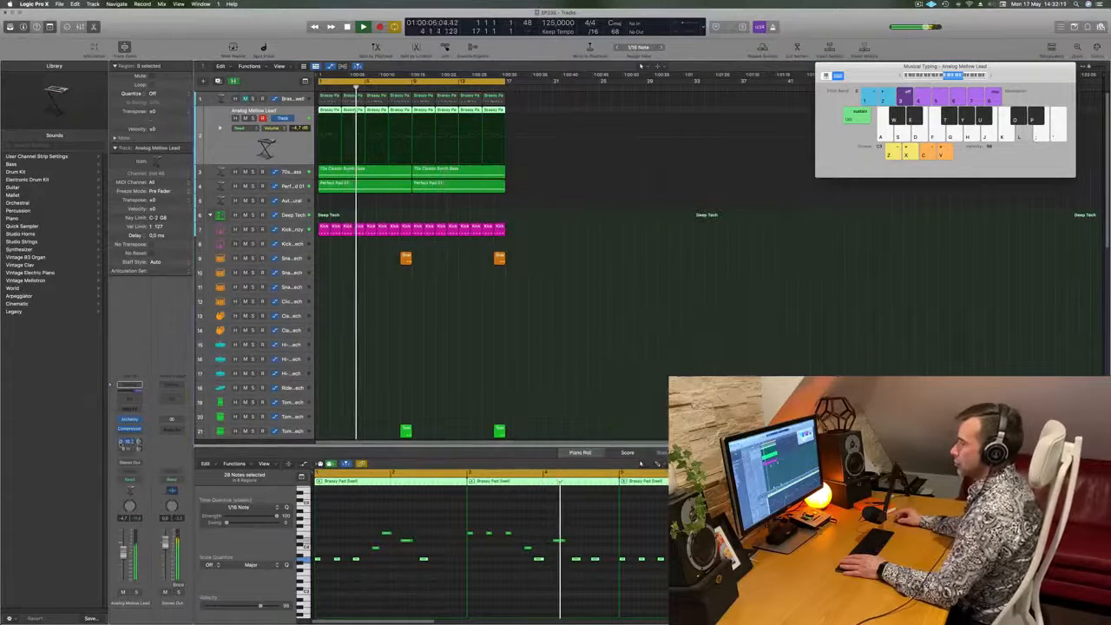
- Switch on the Analog Mellow Lead track's bus sends and check its Compressor during playback
left_click_drag(138, 442, 140, 443)
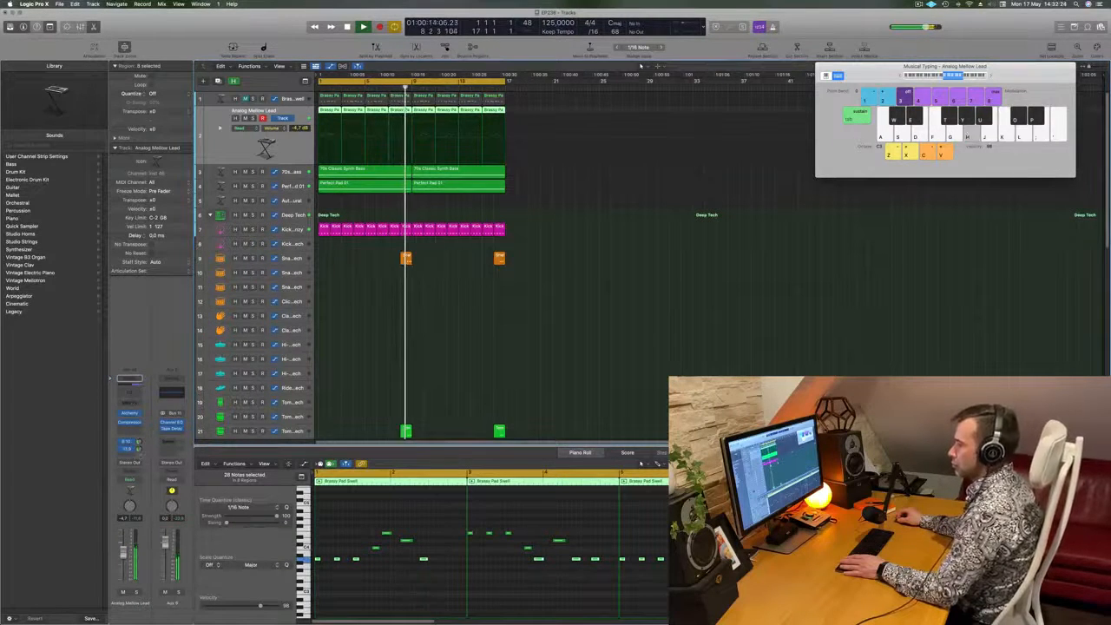
key("space")
key("space")
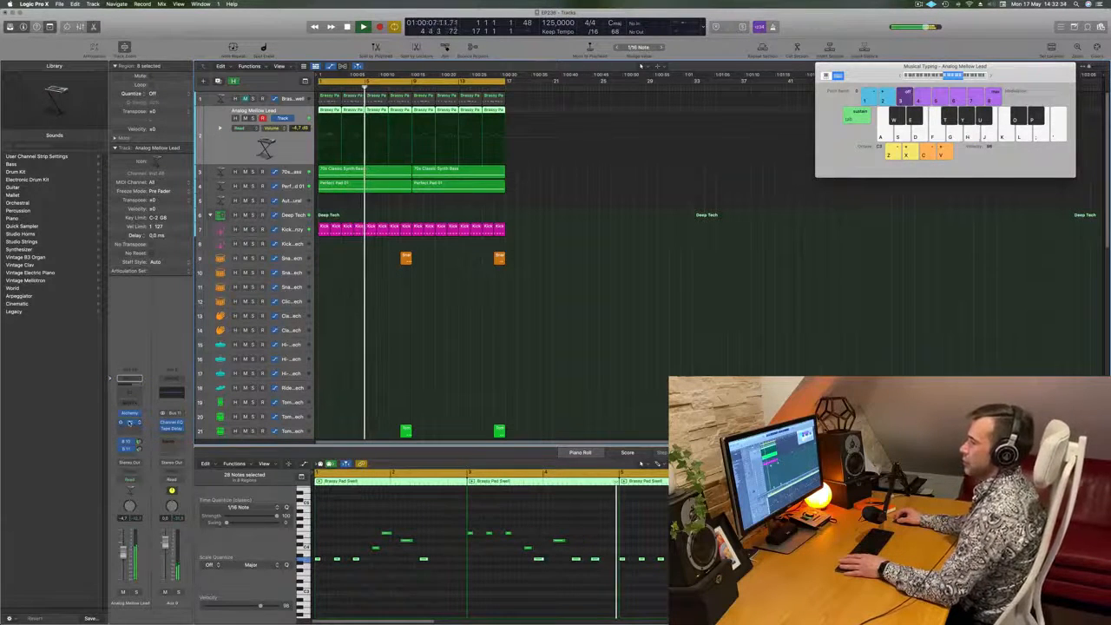
left_click(129, 422)
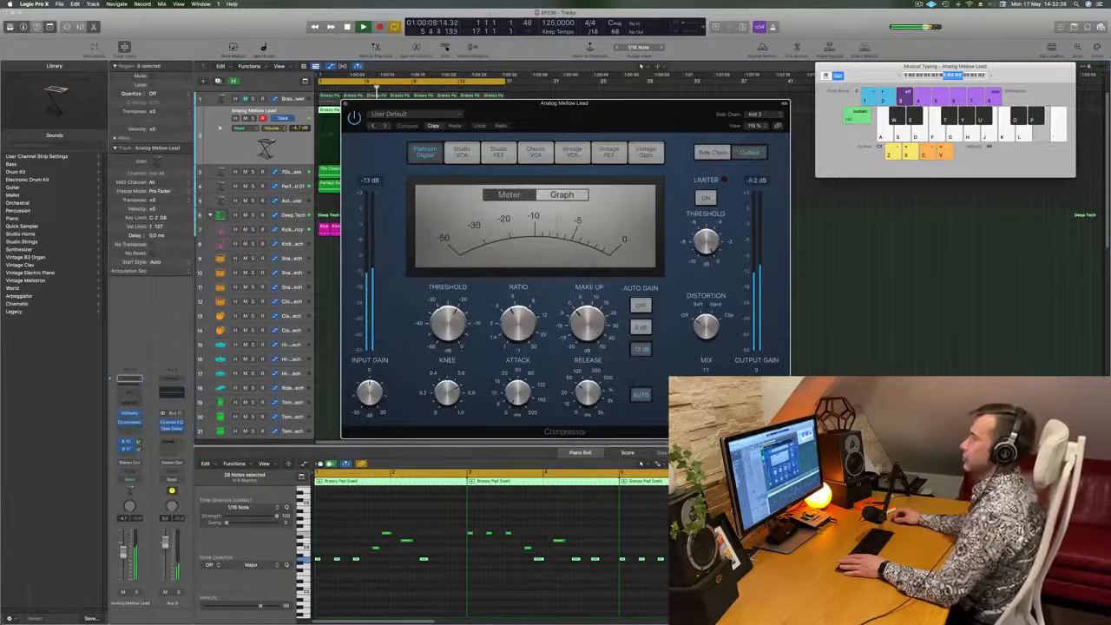
left_click(345, 104)
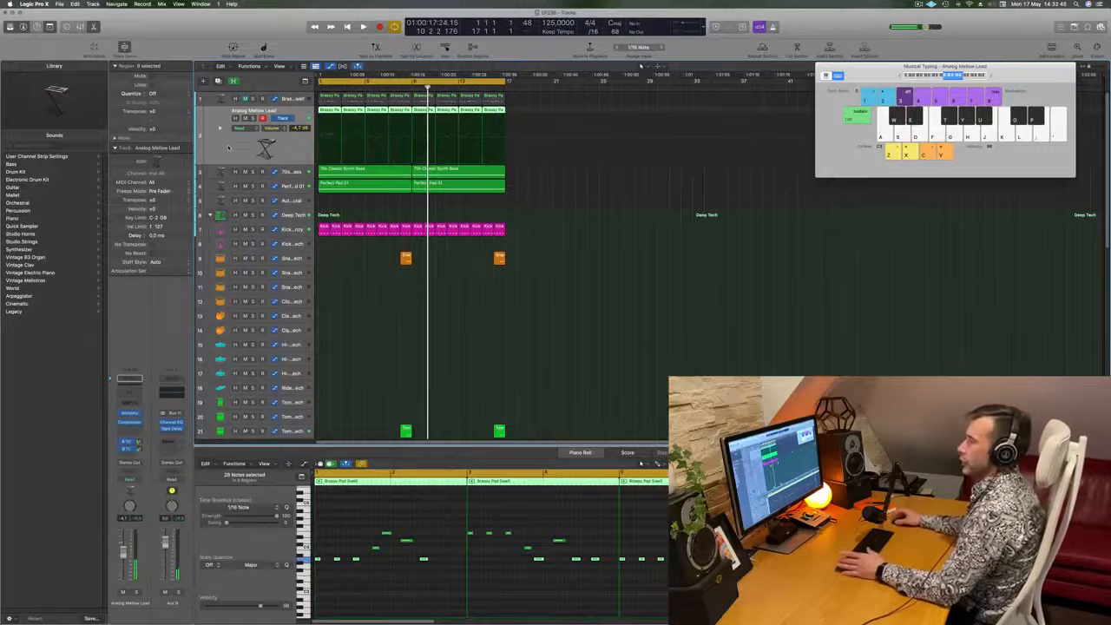
- Duplicate the Analog Mellow Lead track, copy its Brassy Pad Swell regions onto the new track and play them
key("super+d")
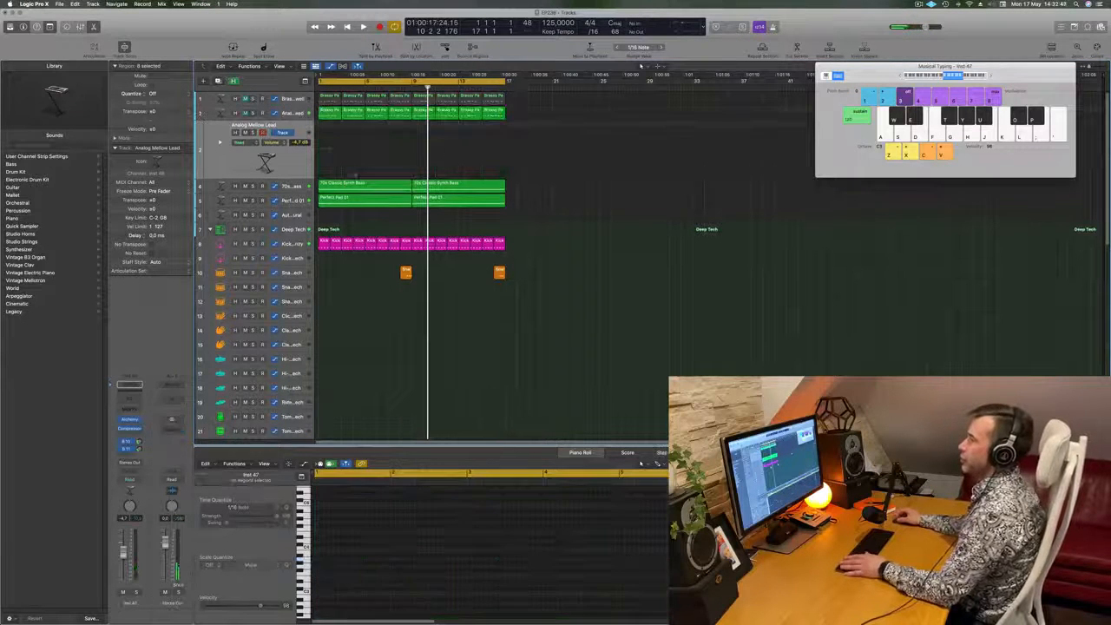
left_click_drag(526, 105, 328, 127)
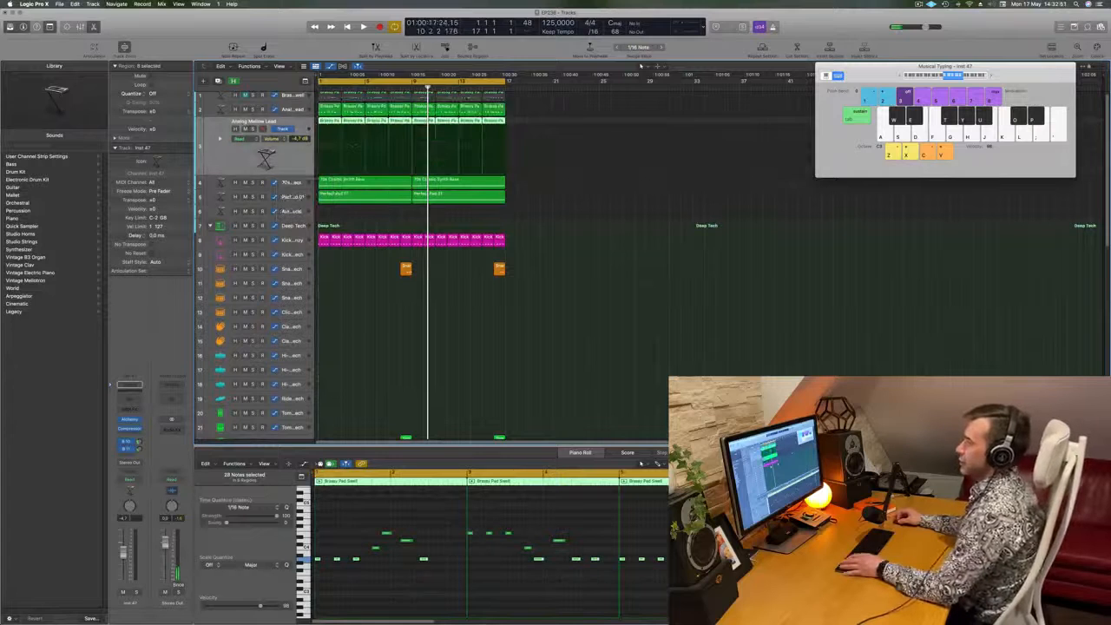
left_click(252, 129)
key("space")
key("s")
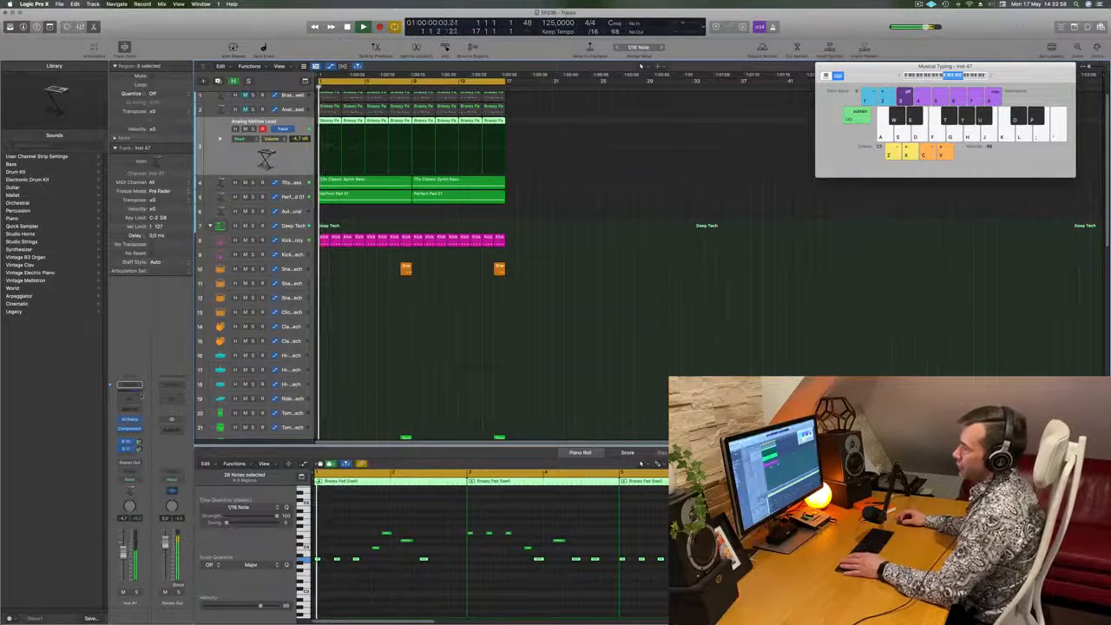
- Open the new track's Alchemy instrument, audition Analog Sync Decay Lead and load Anthem Hook Lead
left_click(128, 429)
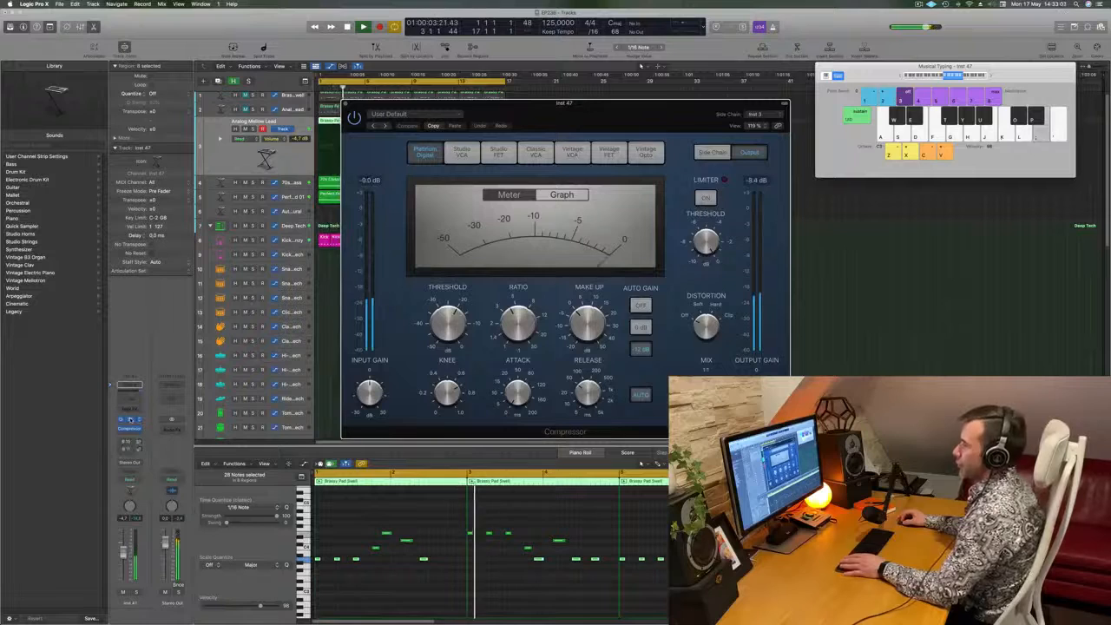
left_click(128, 420)
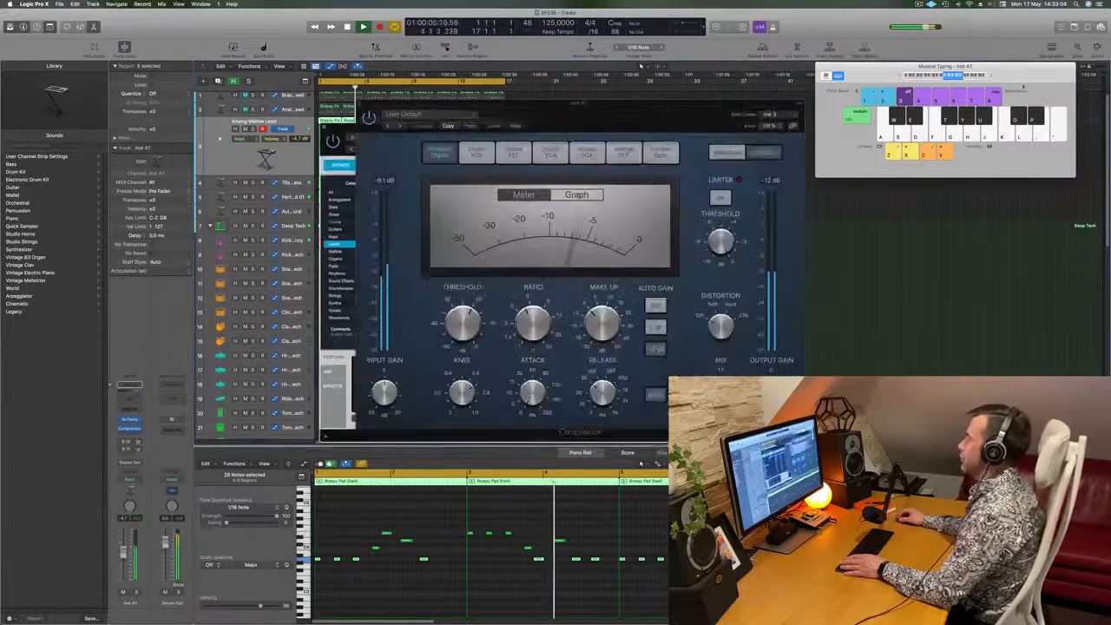
left_click_drag(620, 135, 640, 111)
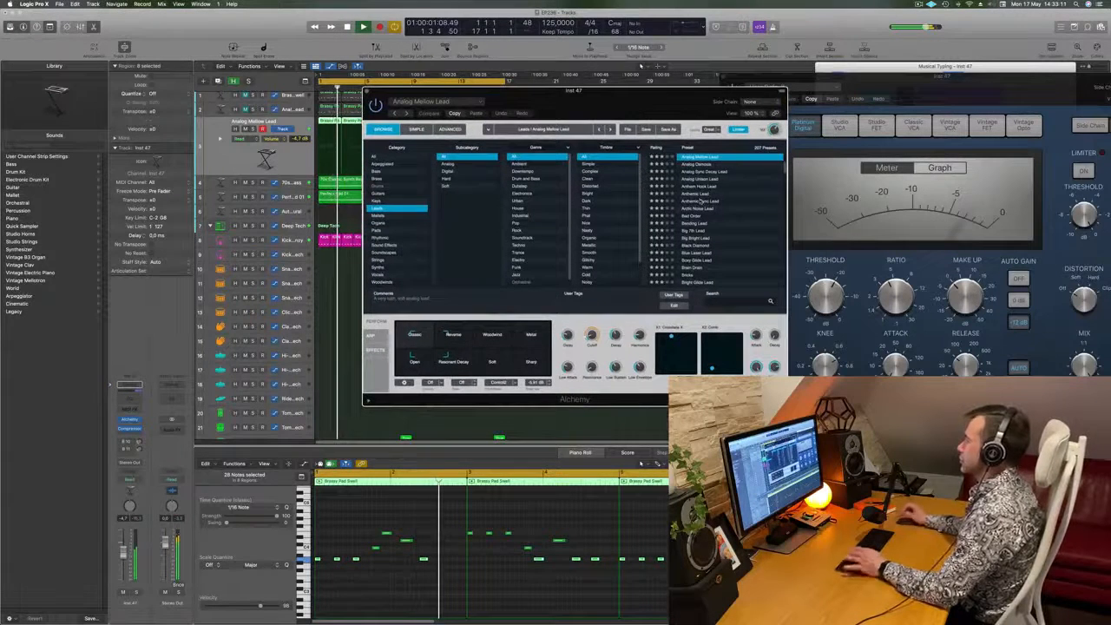
key("Down")
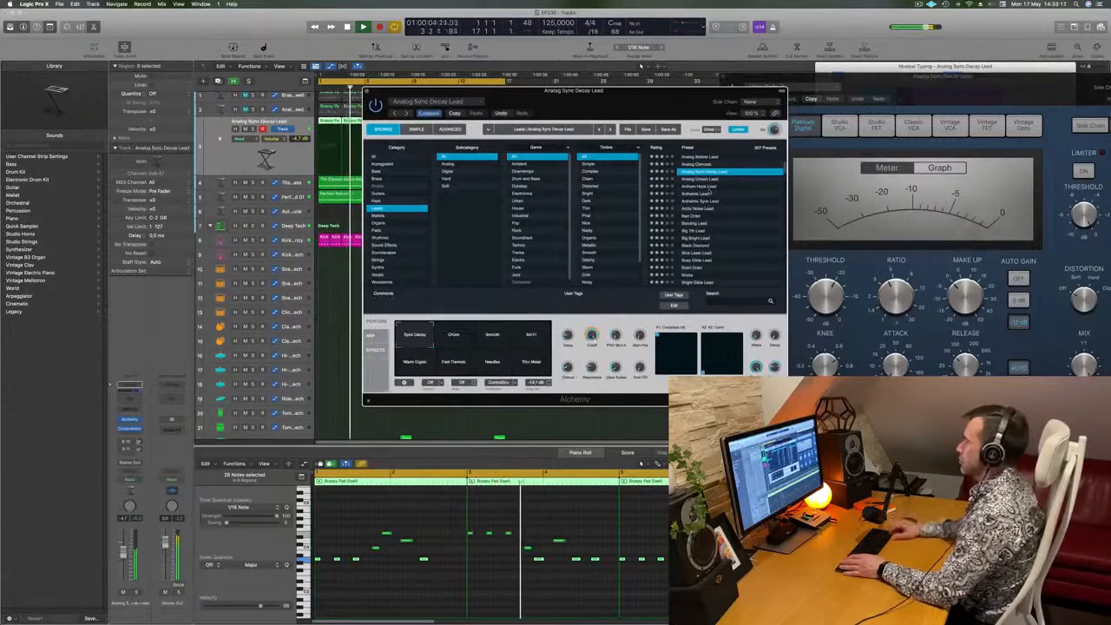
left_click(711, 186)
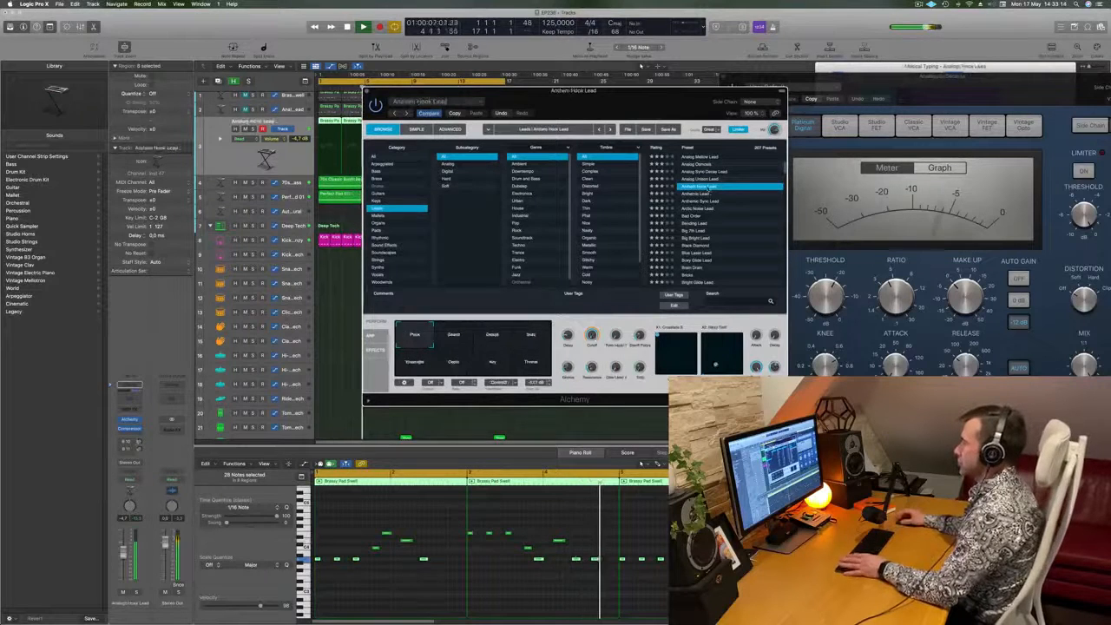
- Select the Swarm snapshot of Anthem Hook Lead and lower the track volume to about -13 dB
left_click_drag(670, 124, 730, 109)
left_click(516, 323)
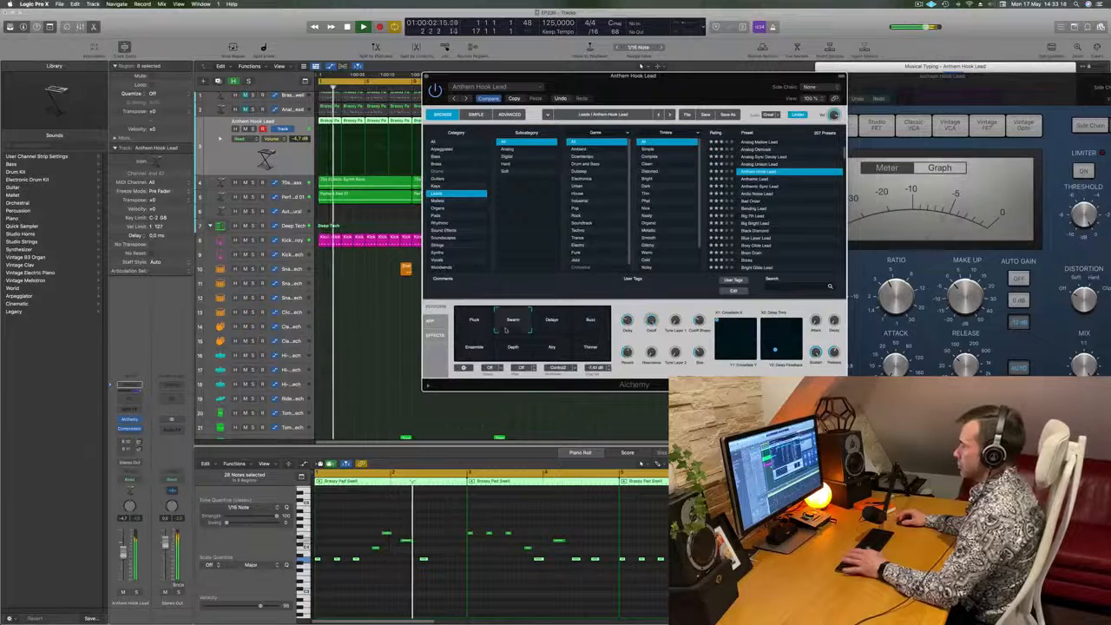
left_click_drag(681, 77, 645, 91)
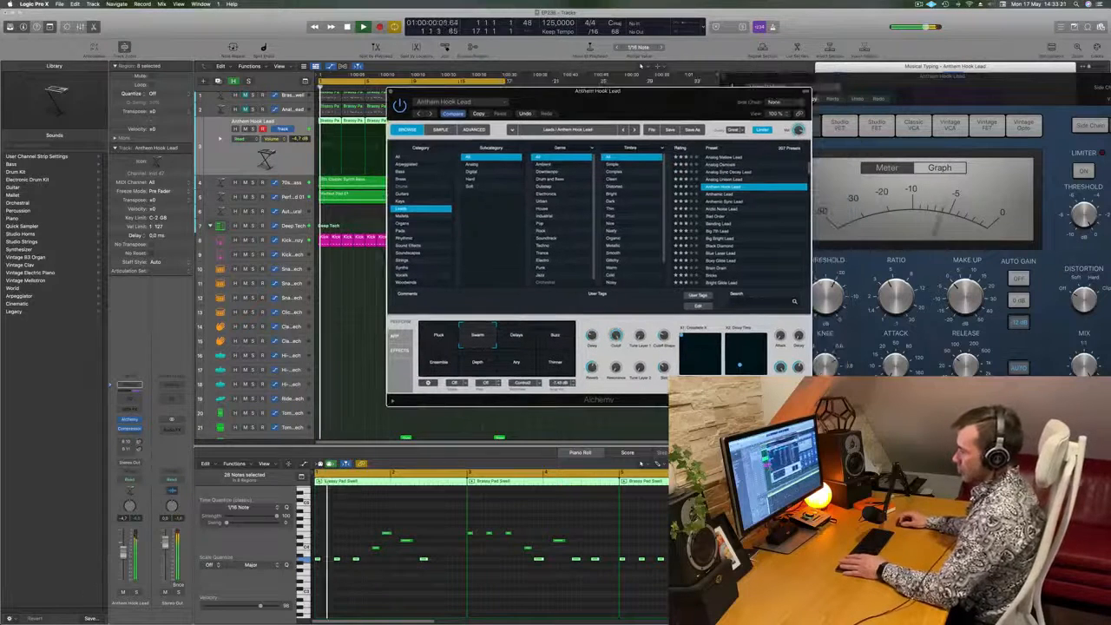
left_click_drag(124, 555, 124, 564)
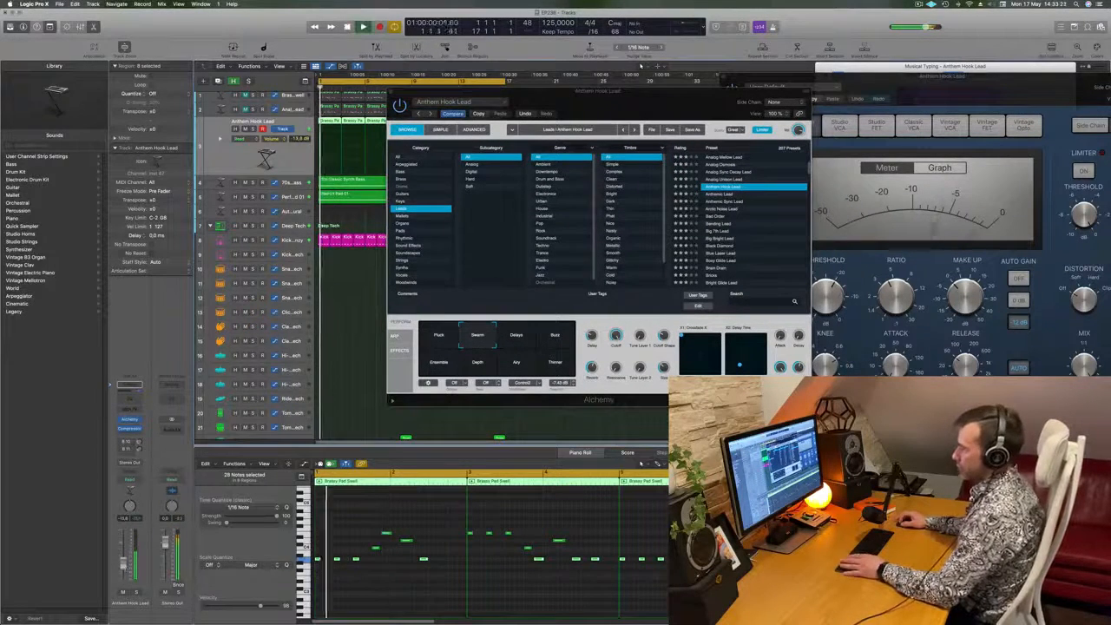
- Audition the Delays, Buzz, Ensemble, Airy and Thinner snapshots of Anthem Hook Lead during playback
left_click(517, 341)
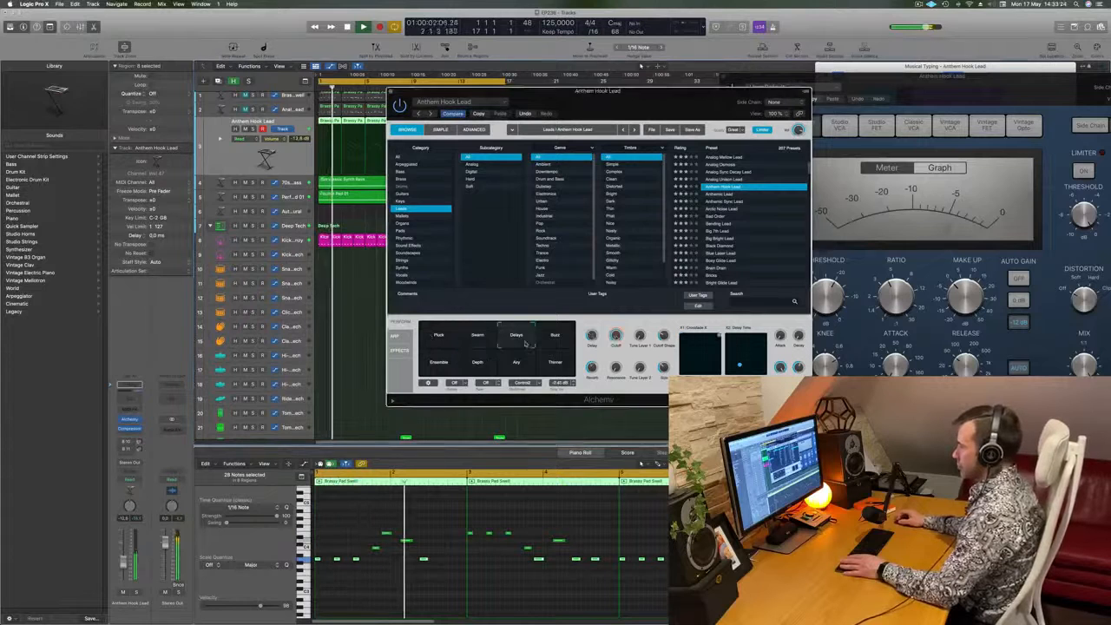
left_click(554, 339)
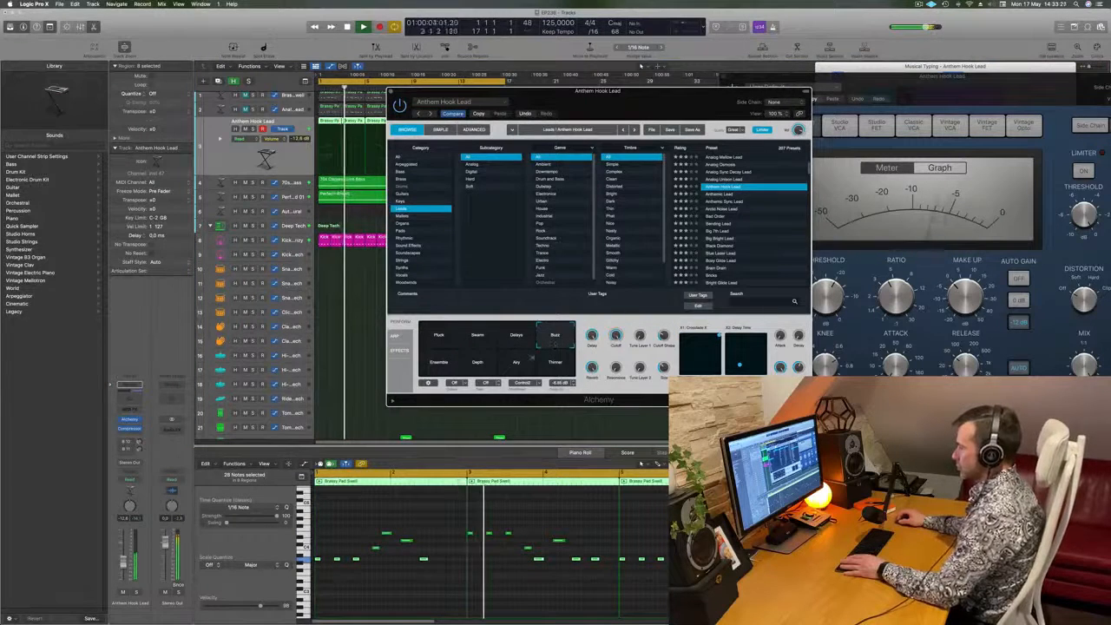
left_click(439, 365)
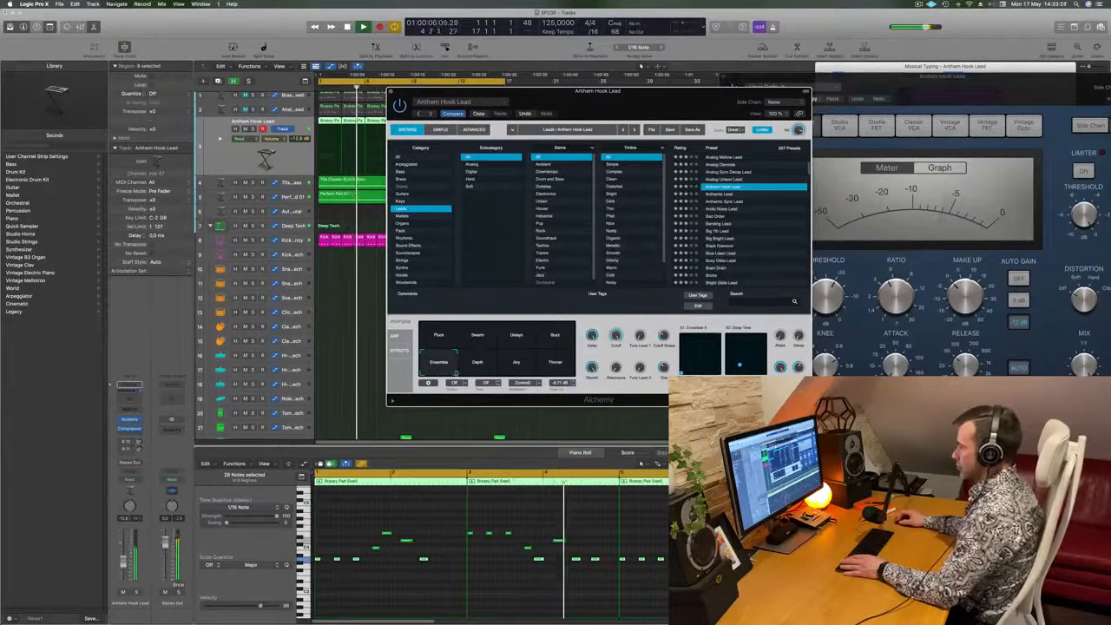
left_click(520, 364)
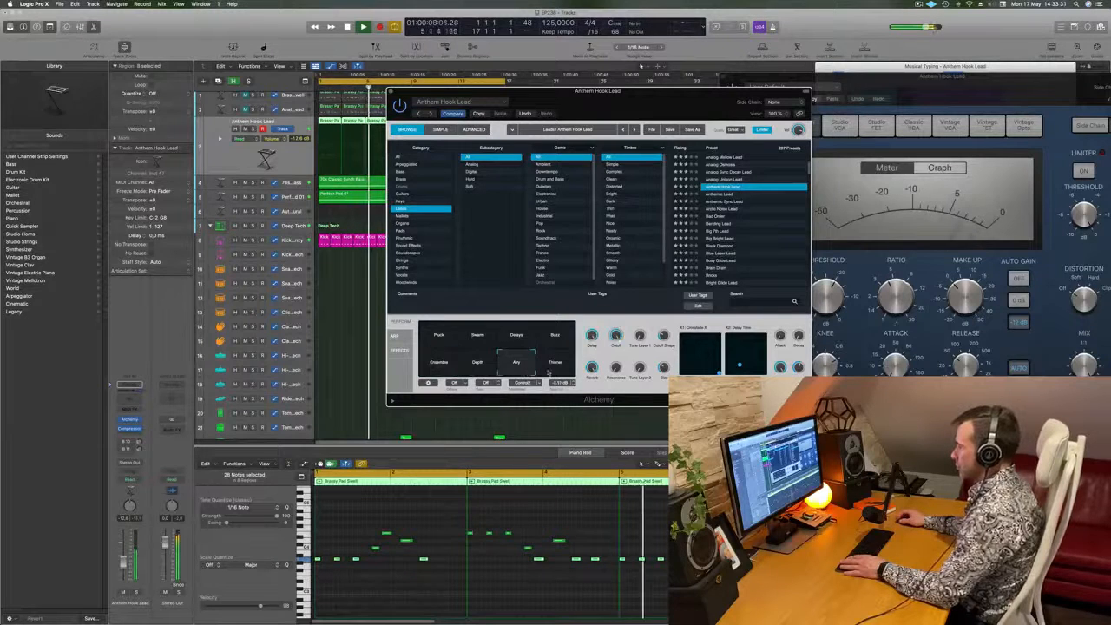
left_click(557, 370)
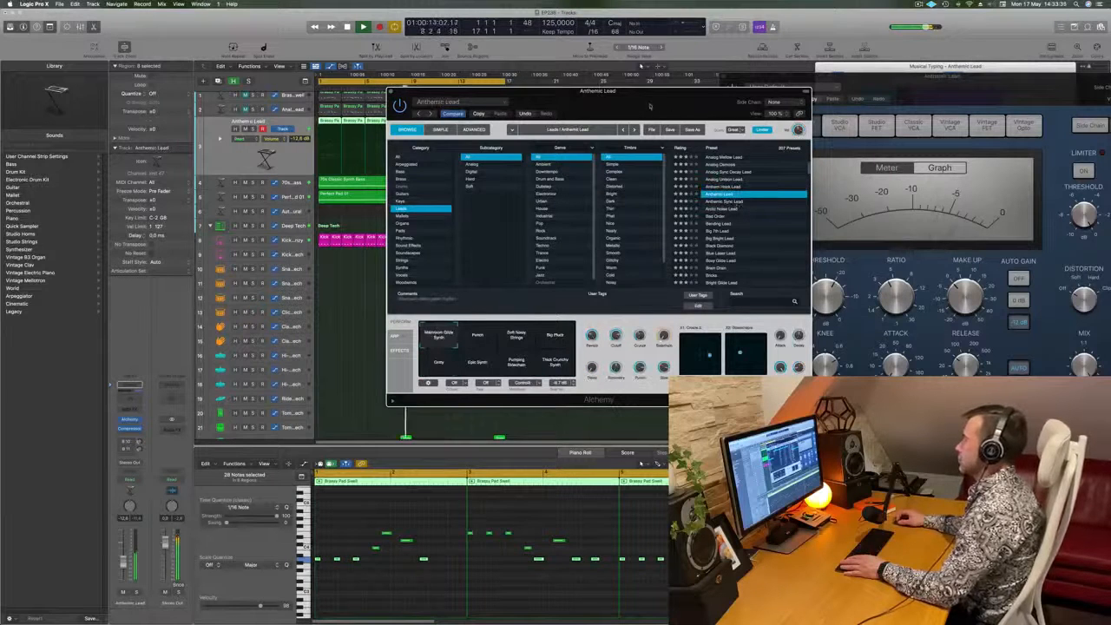
- Raise the new track's volume to about -7.8 dB and select the Punch snapshot of Anthemic Lead
left_click_drag(651, 107, 684, 103)
left_click_drag(123, 554, 123, 552)
left_click(509, 343)
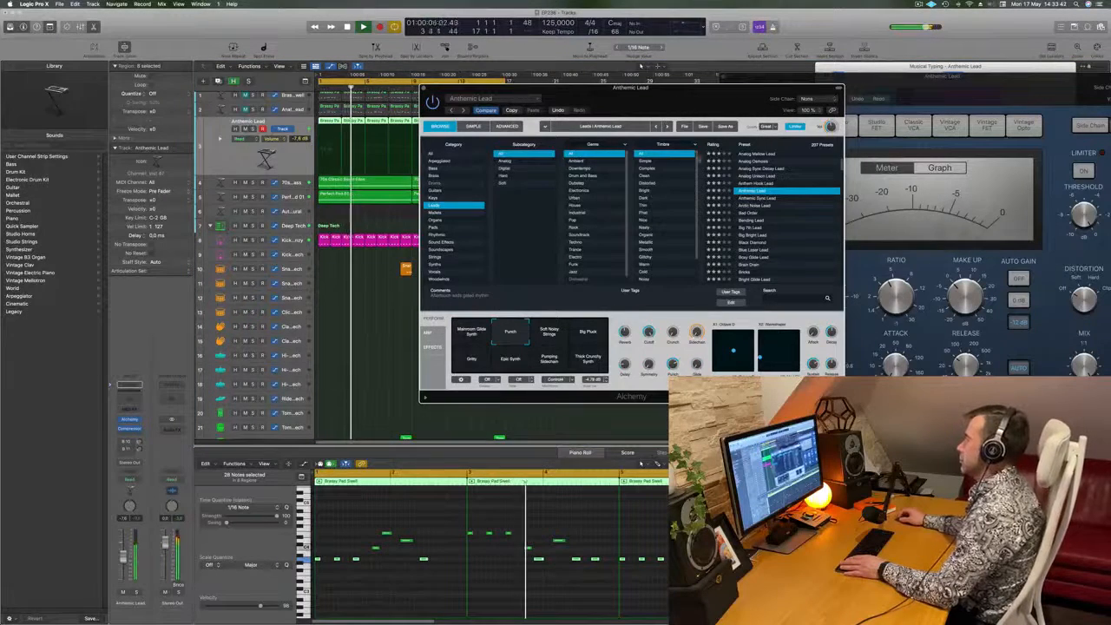
- Audition the remaining Anthemic Lead snapshots from Soft Noisy Strings through Gritty and Epic Synth to Thick Crunchy Synth
left_click_drag(632, 88, 694, 105)
left_click(614, 350)
left_click(656, 355)
left_click(538, 380)
left_click(573, 382)
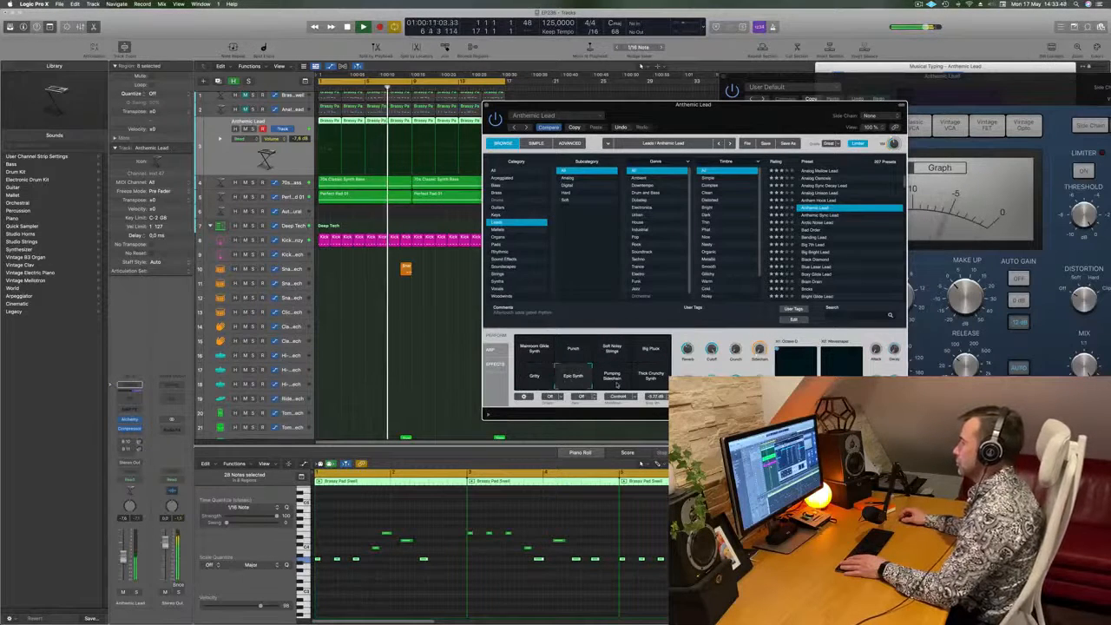
left_click(617, 382)
left_click(653, 382)
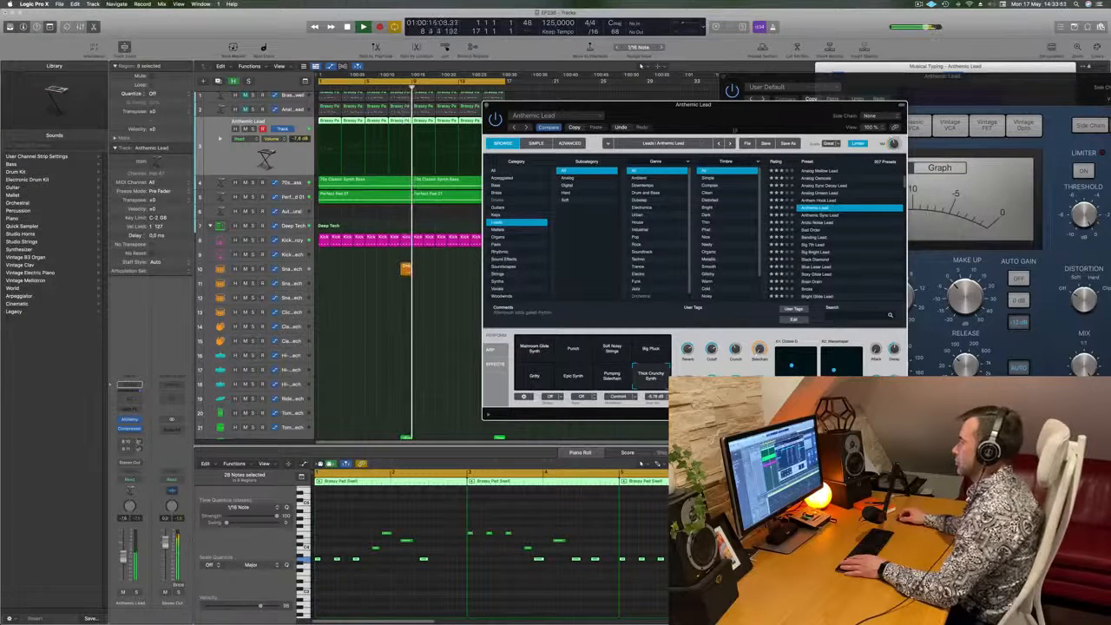
- Audition the Soft Noisy Strings, Big Pluck and Punch snapshots of Anthemic Lead once more during playback
left_click_drag(743, 115, 623, 101)
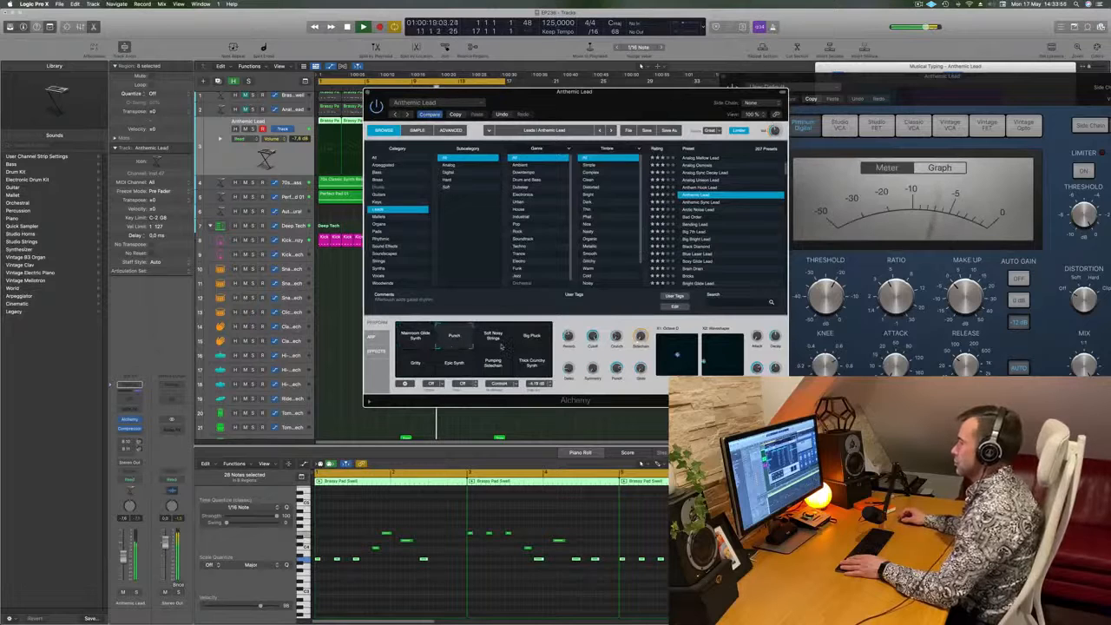
left_click(494, 340)
left_click(534, 345)
left_click(467, 345)
key("space")
left_click_drag(685, 93, 693, 93)
left_click(493, 343)
mouse_move(493, 343)
left_mouse_down()
mouse_move(442, 342)
mouse_move(457, 352)
mouse_move(443, 361)
mouse_move(477, 362)
mouse_move(480, 345)
mouse_move(479, 371)
mouse_move(482, 348)
left_mouse_up()
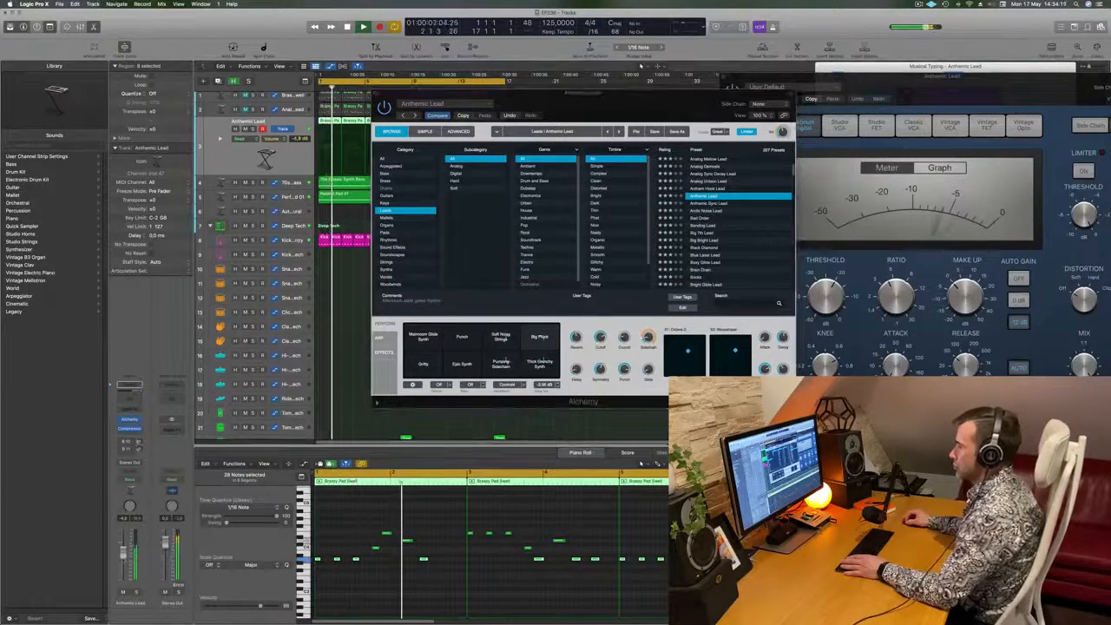
- Audition the Anthemic Sync Lead, Bad Order and Bending Lead presets on the melody
left_click(711, 203)
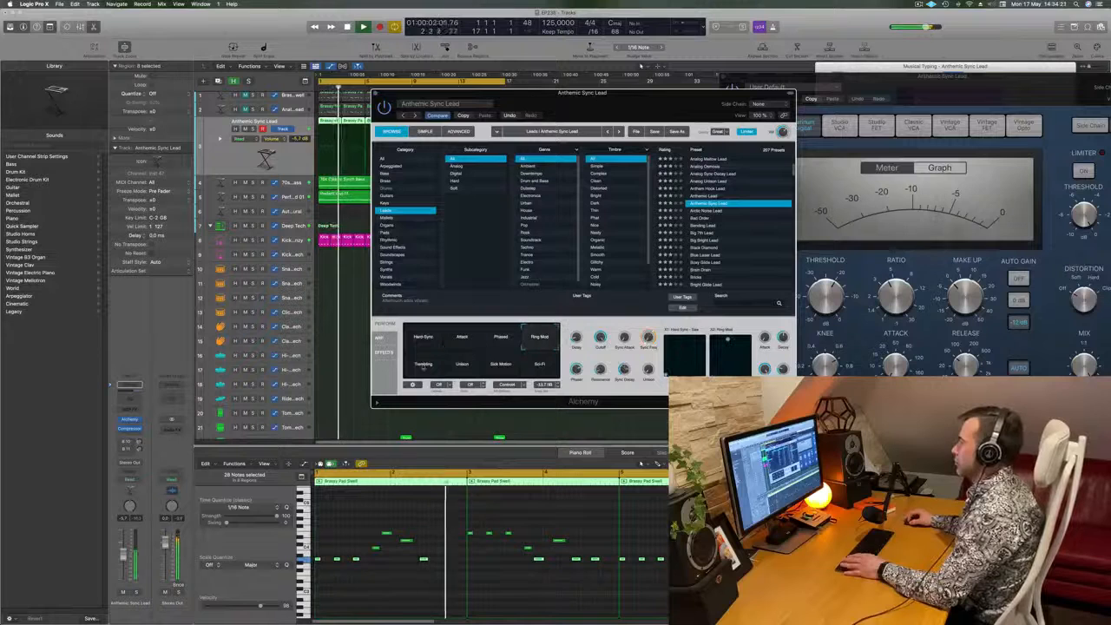
left_click(719, 218)
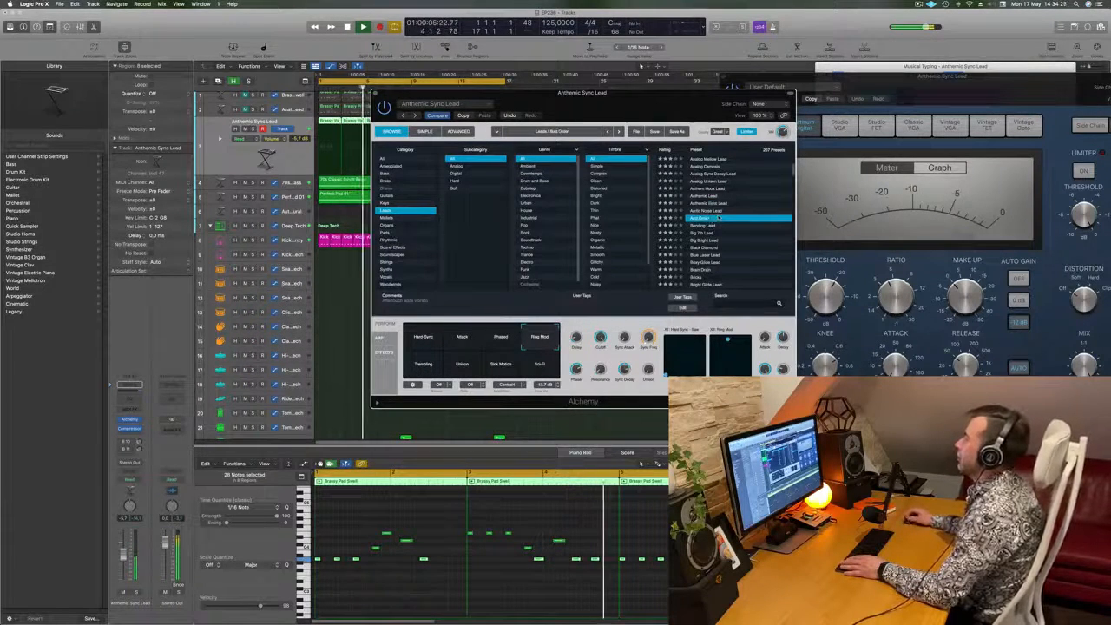
left_click(712, 227)
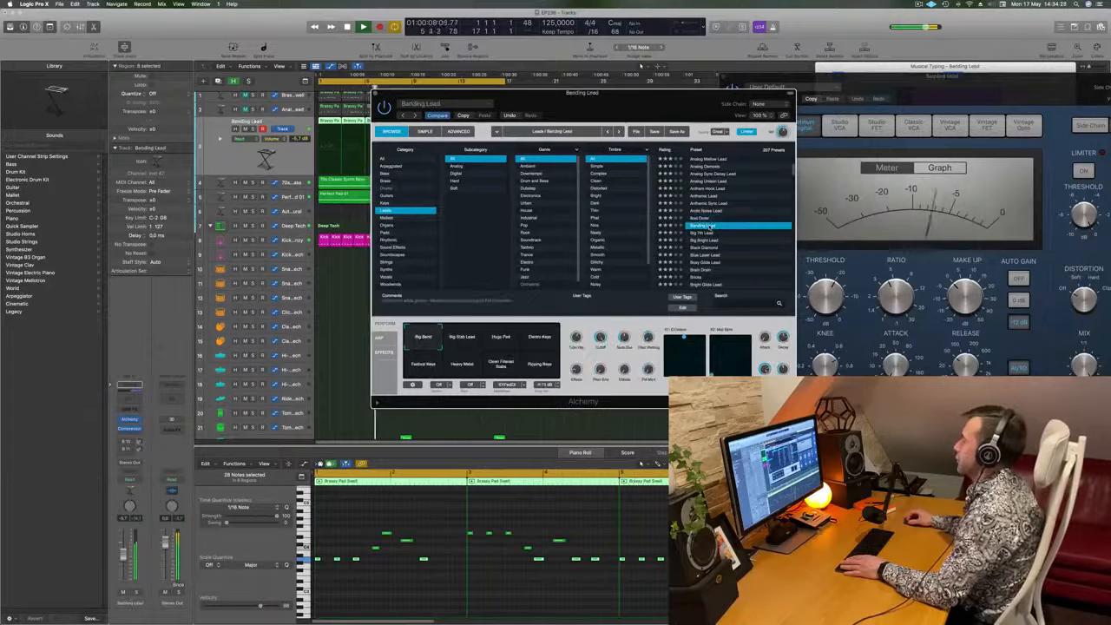
- Load the Big 7th Lead preset and audition its Bass 7th Lead, Big Stack and Big Bass Lead snapshots
left_click(700, 233)
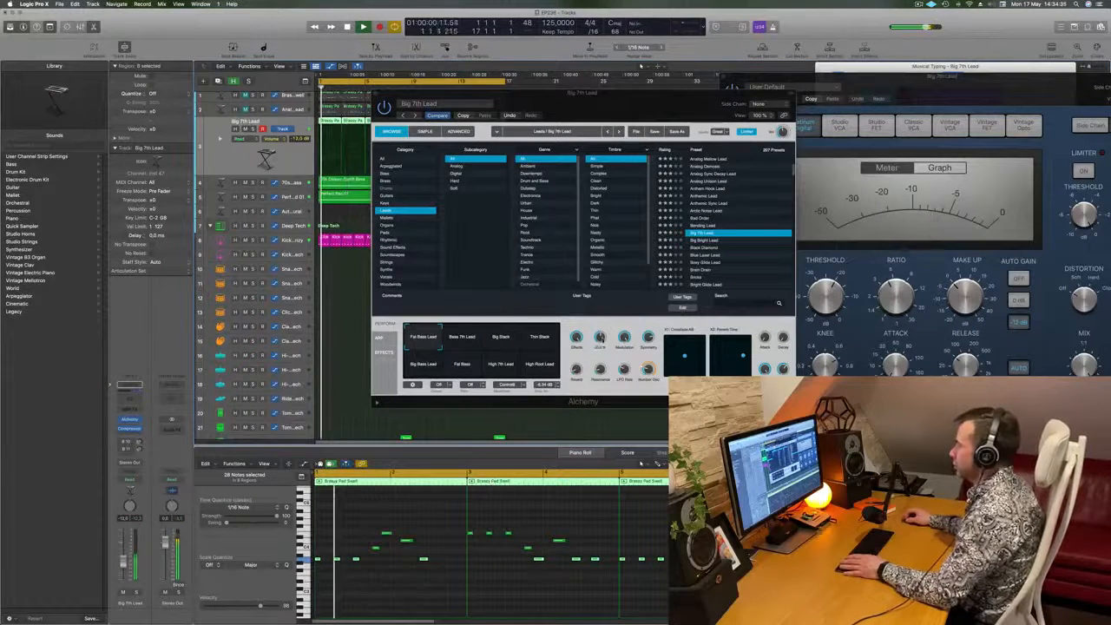
left_click_drag(600, 337, 603, 389)
left_click(501, 338)
key("space")
key("space")
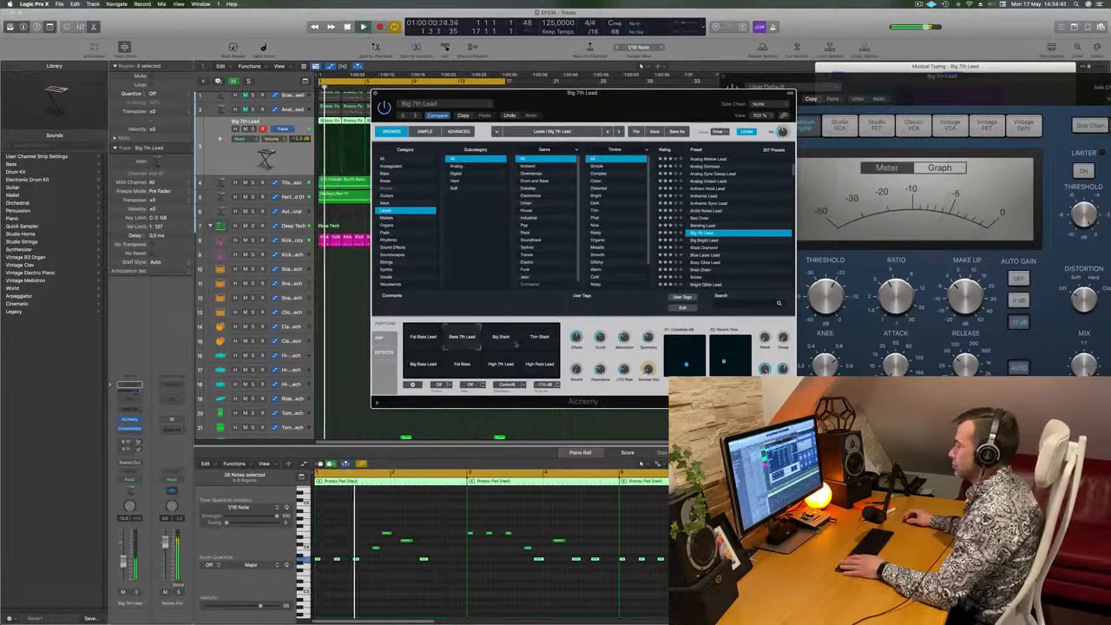
left_click(450, 363)
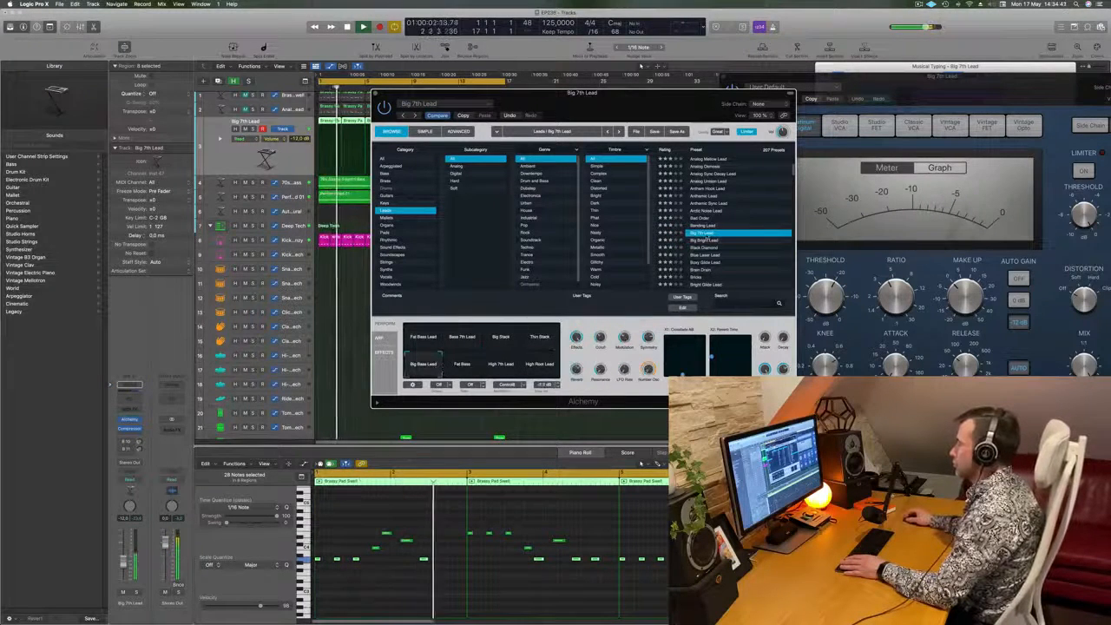
- Audition further lead presets during playback, including Big Bright Lead, Bright Glide Lead and Butter Cut Saw
left_click(710, 241)
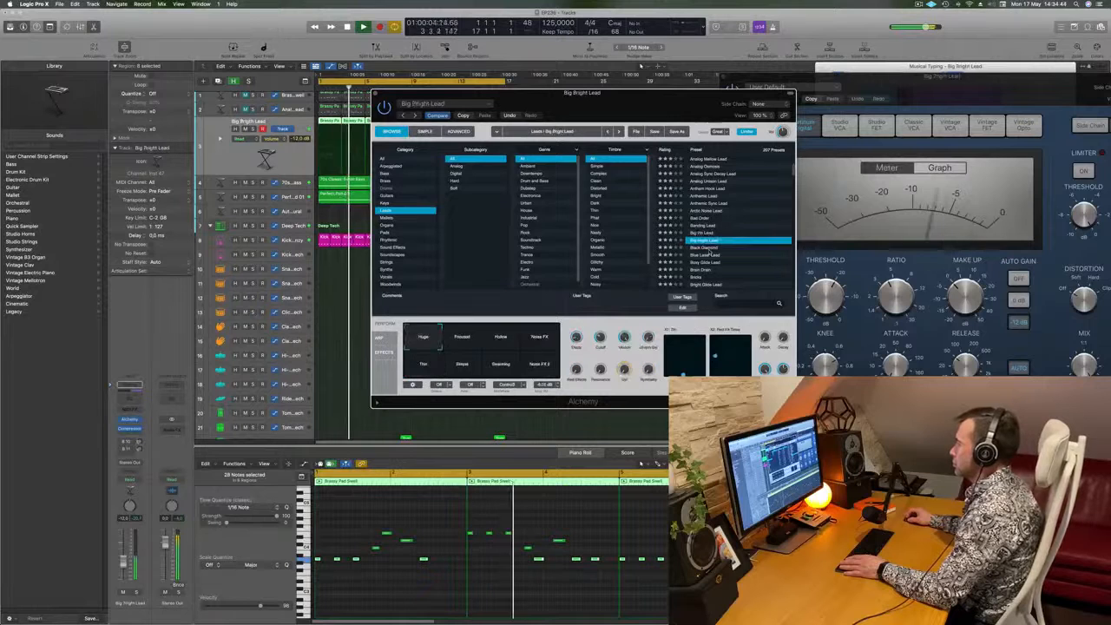
left_click(710, 249)
left_click(704, 245)
left_click(718, 235)
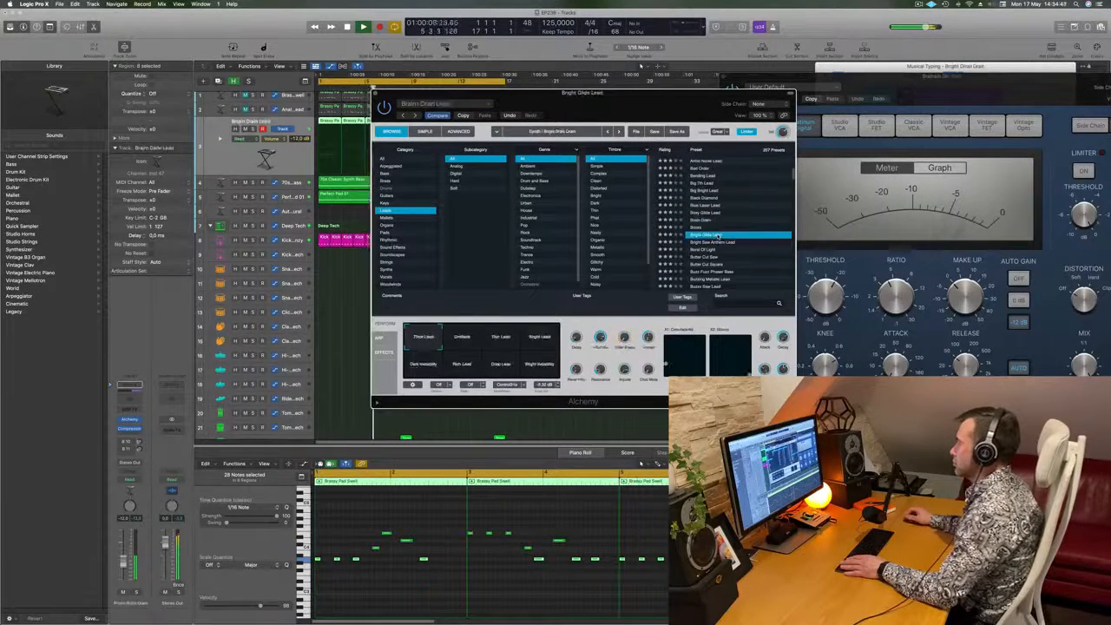
left_click(714, 249)
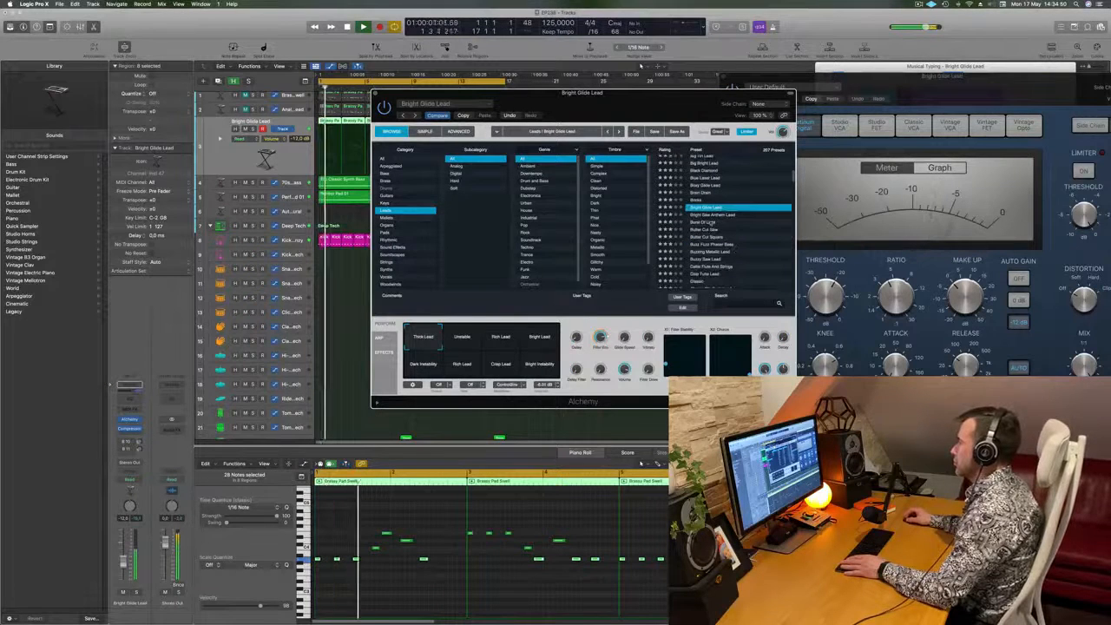
left_click(717, 230)
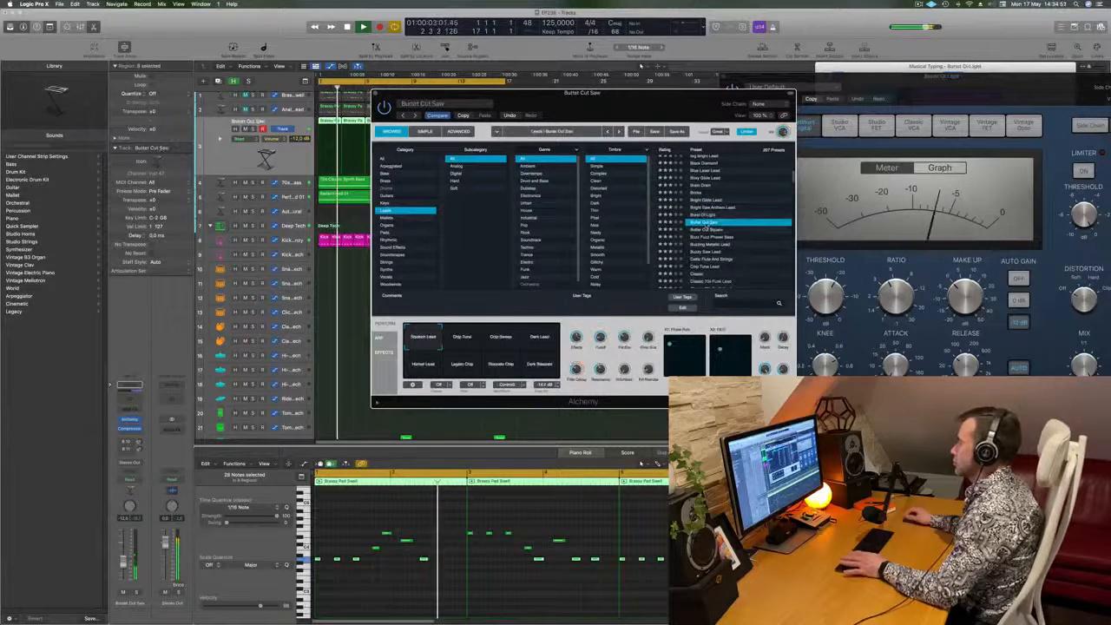
- Step through the lead presets from Butter Cut Saw past Classic and load Classic Super Saw
key("Down")
key("Down")
key("Down")
key("Down")
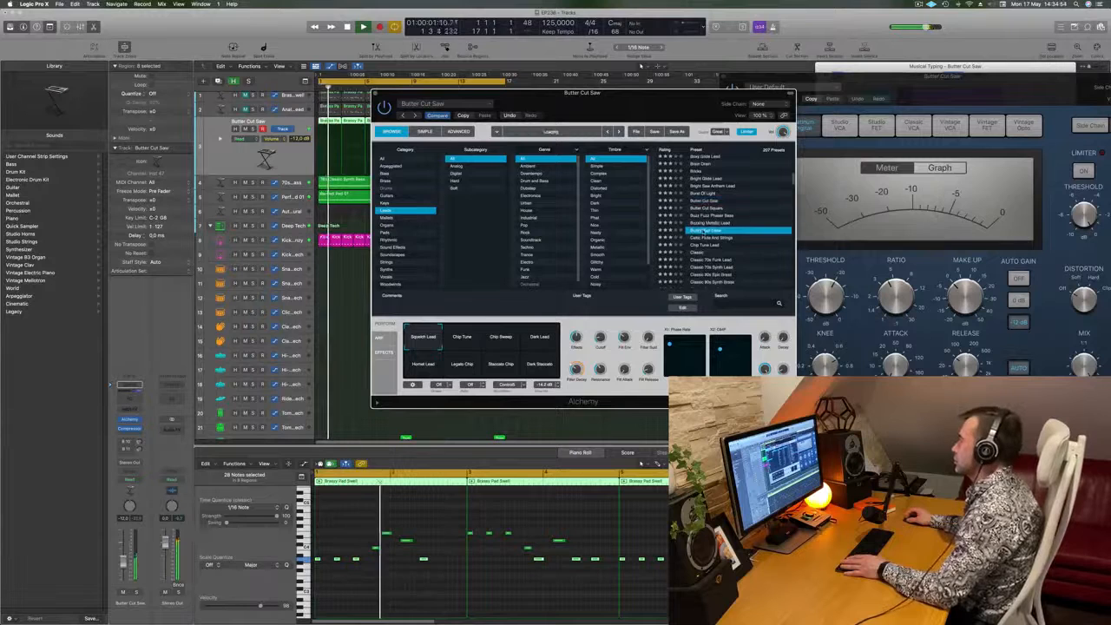
key("Down")
key("Down")
key("Down")
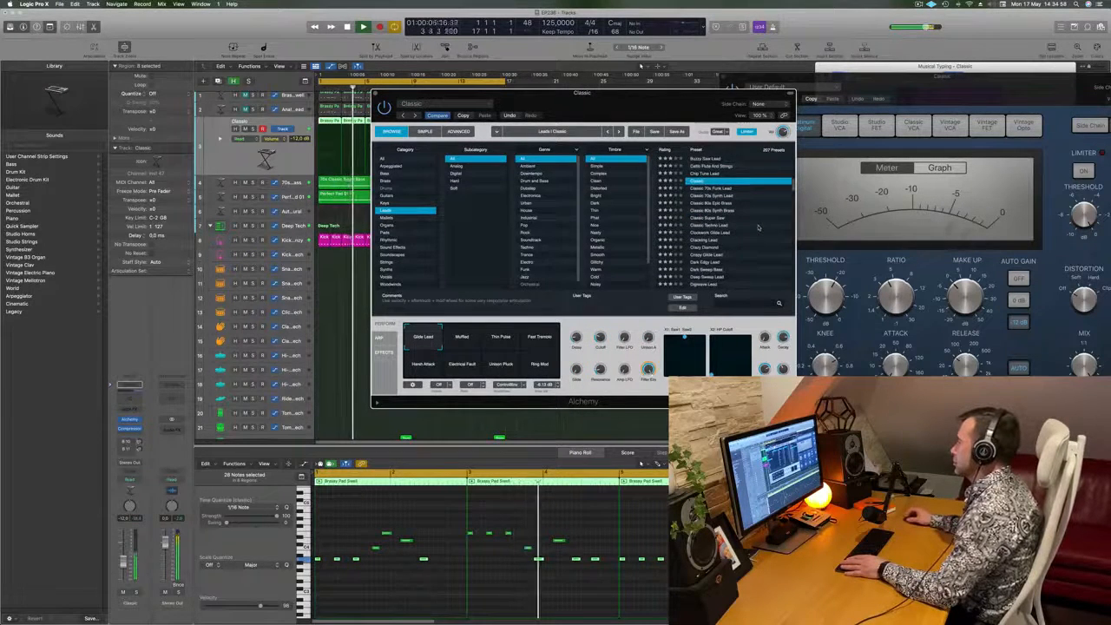
key("Down")
key("Down")
key("Down")
key("Down")
key("Down")
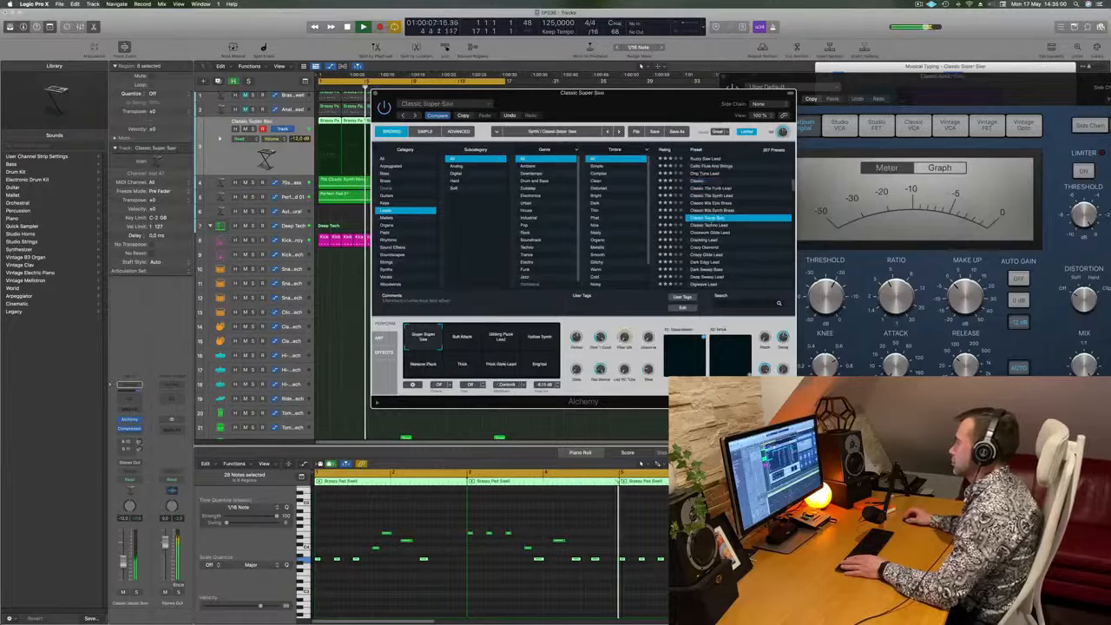
- Replay from the start, audition the Hollow Synth and Massive Pluck snapshots of Classic Super Saw and settle on Super Super Saw
left_click_drag(655, 105, 678, 103)
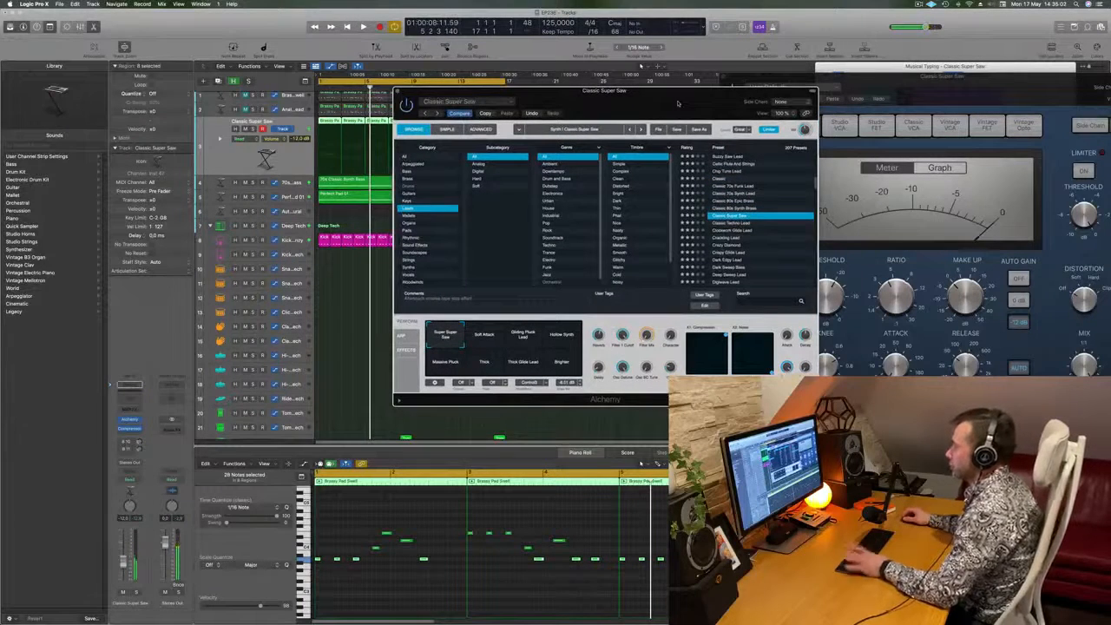
key("Return")
key("space")
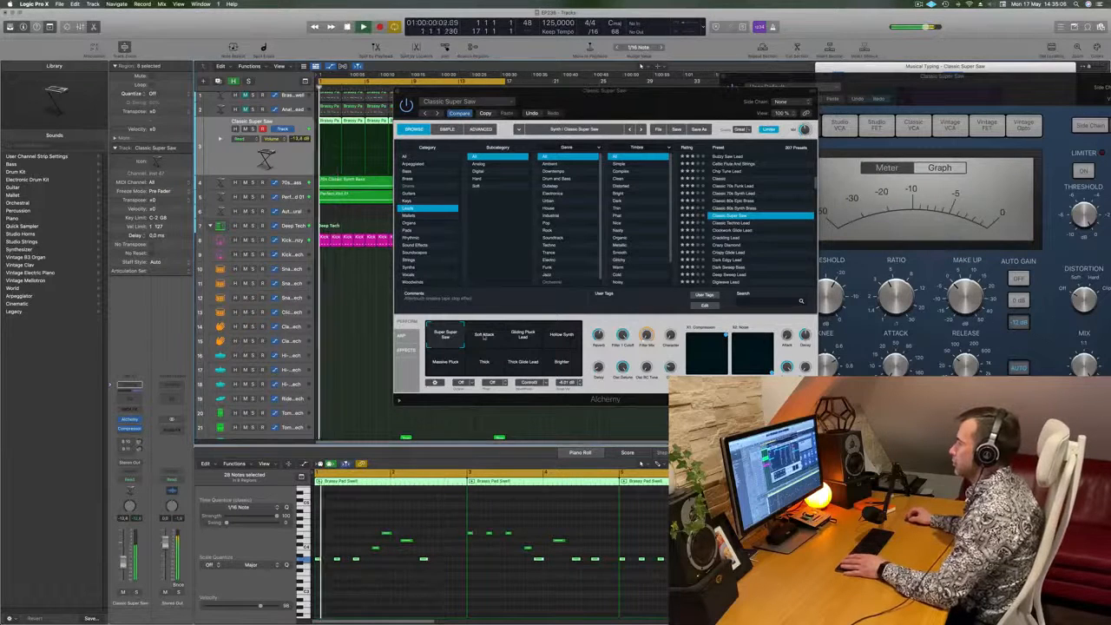
left_click(543, 337)
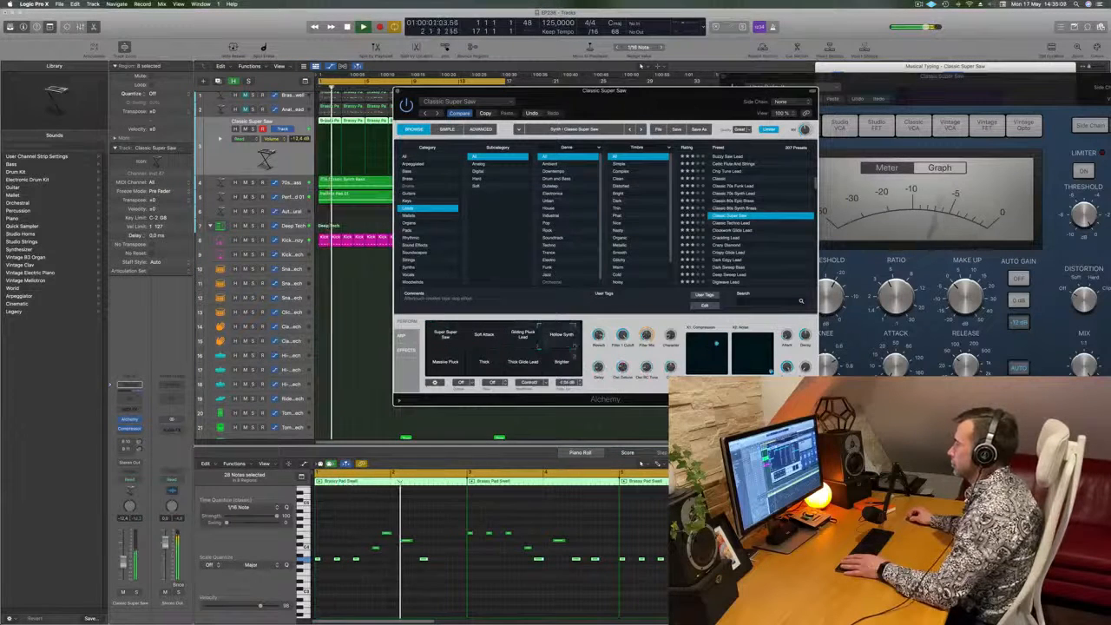
left_click(442, 368)
left_click(443, 337)
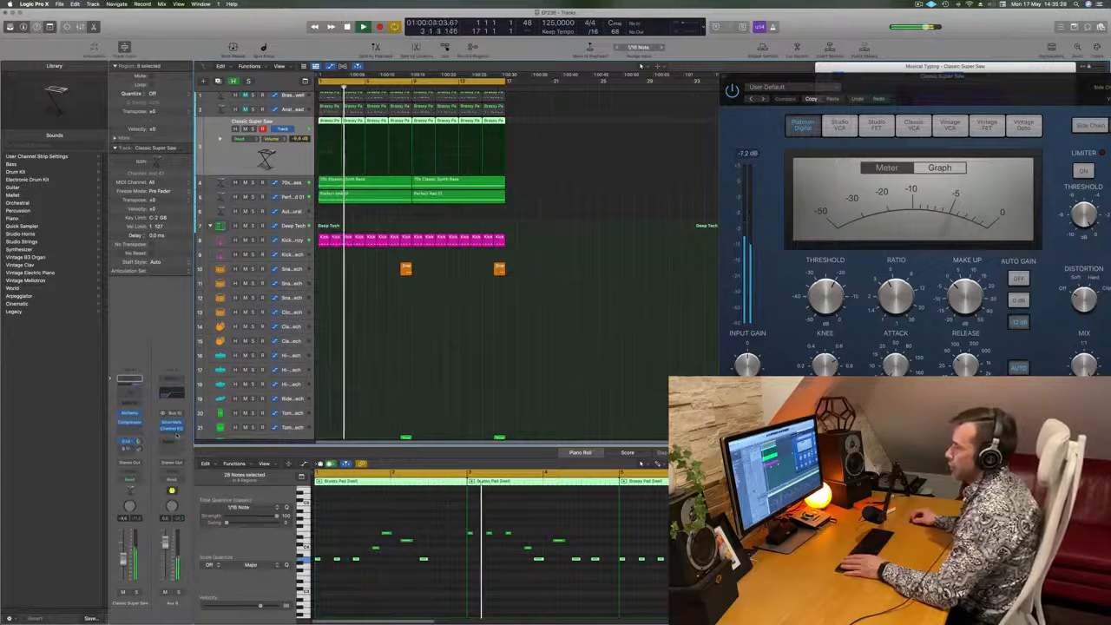
- Insert a Compressor on the Aux 8 send channel and set its side chain to Kick 2 - Arcade Frenzy (Inst 3)
left_click(177, 436)
left_click(237, 450)
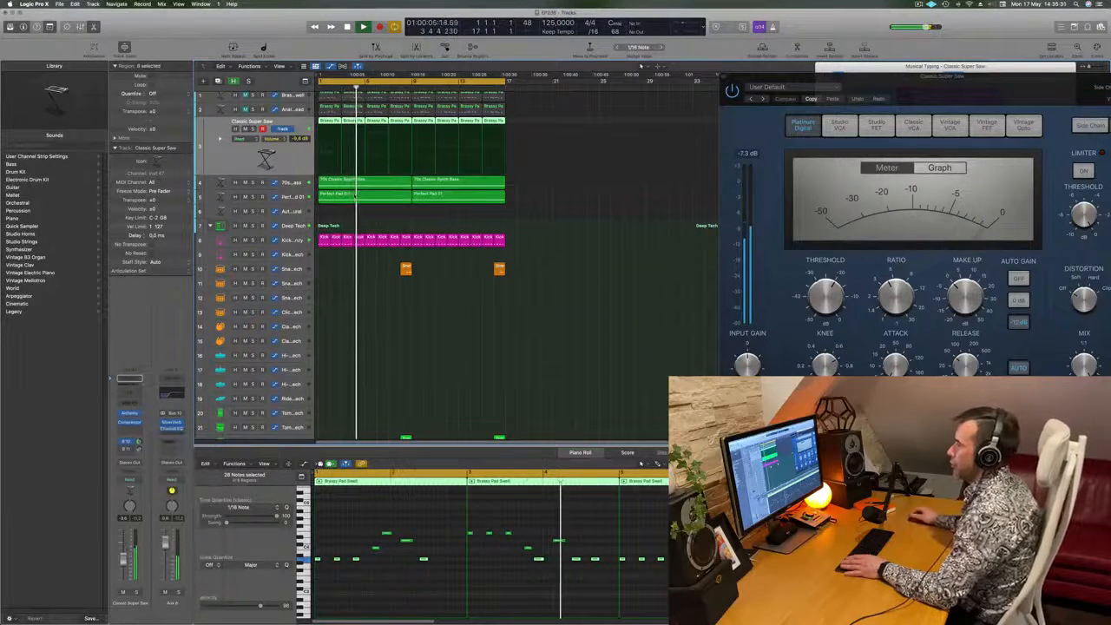
left_click(418, 115)
left_click(765, 115)
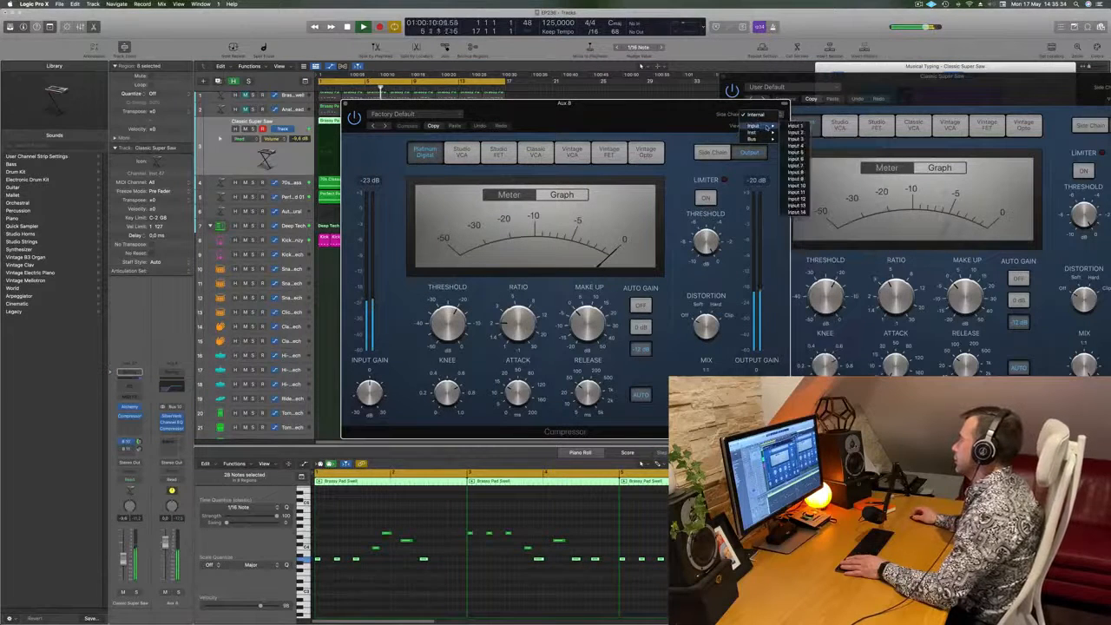
mouse_move(768, 135)
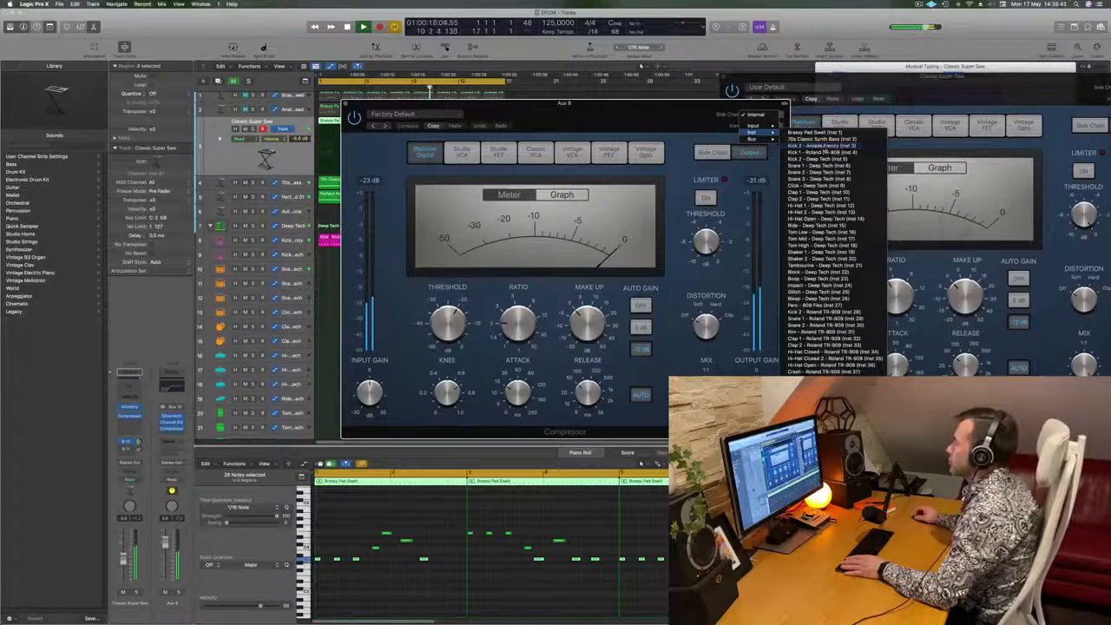
left_click(807, 145)
left_click_drag(620, 123, 671, 122)
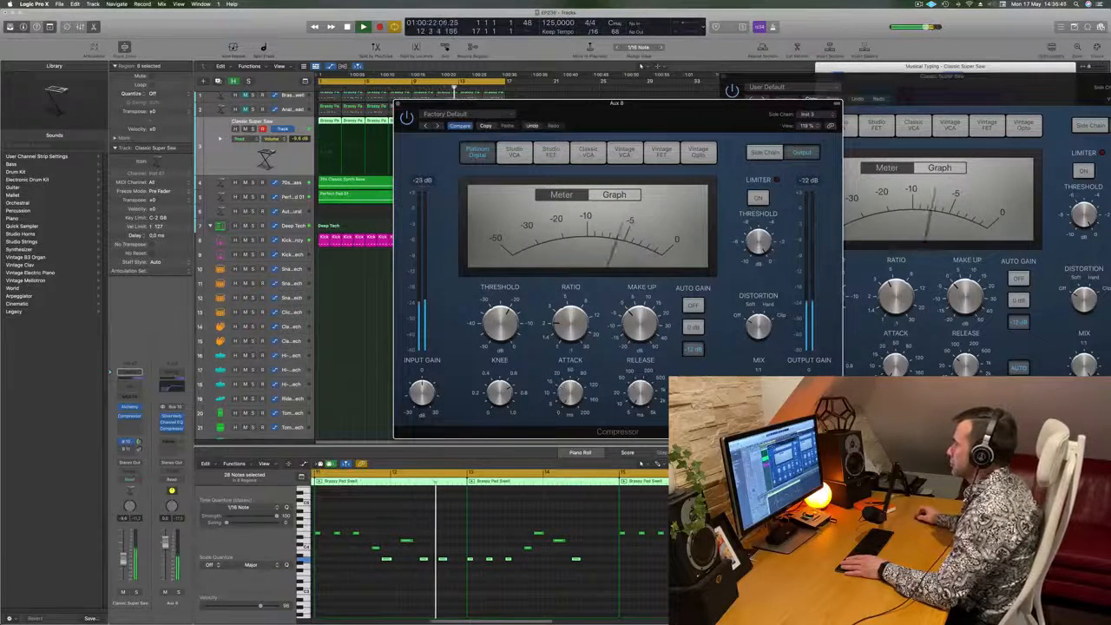
- Close the Aux 8 compressor, replay the mix from the start and raise the Classic Super Saw track volume to about -6.2 dB
left_click_drag(590, 103, 612, 75)
key("Return")
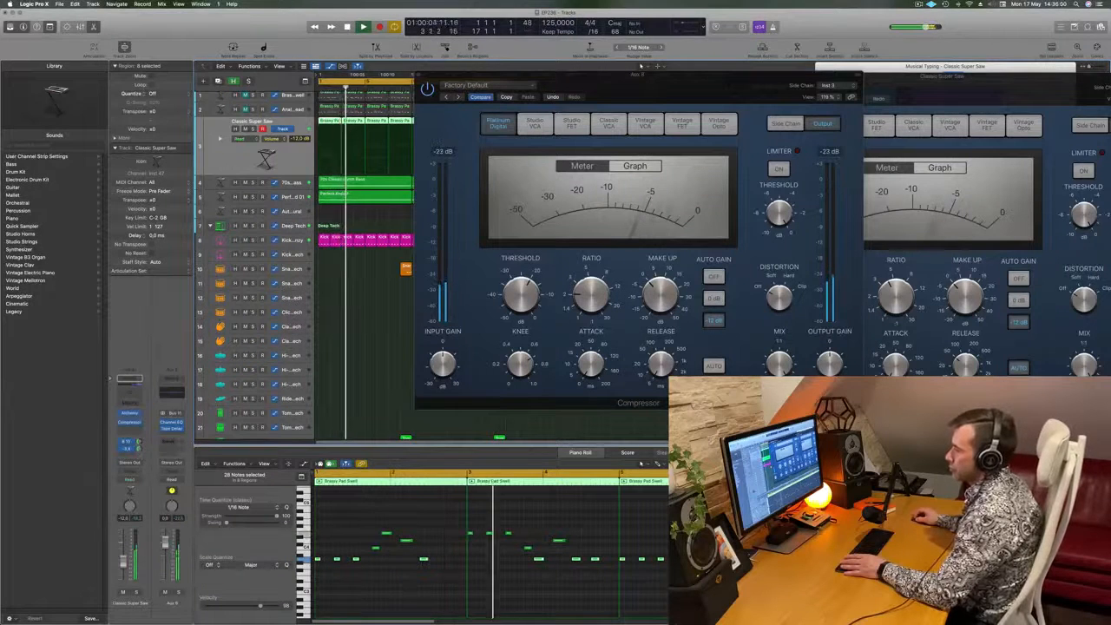
left_click_drag(423, 76, 372, 95)
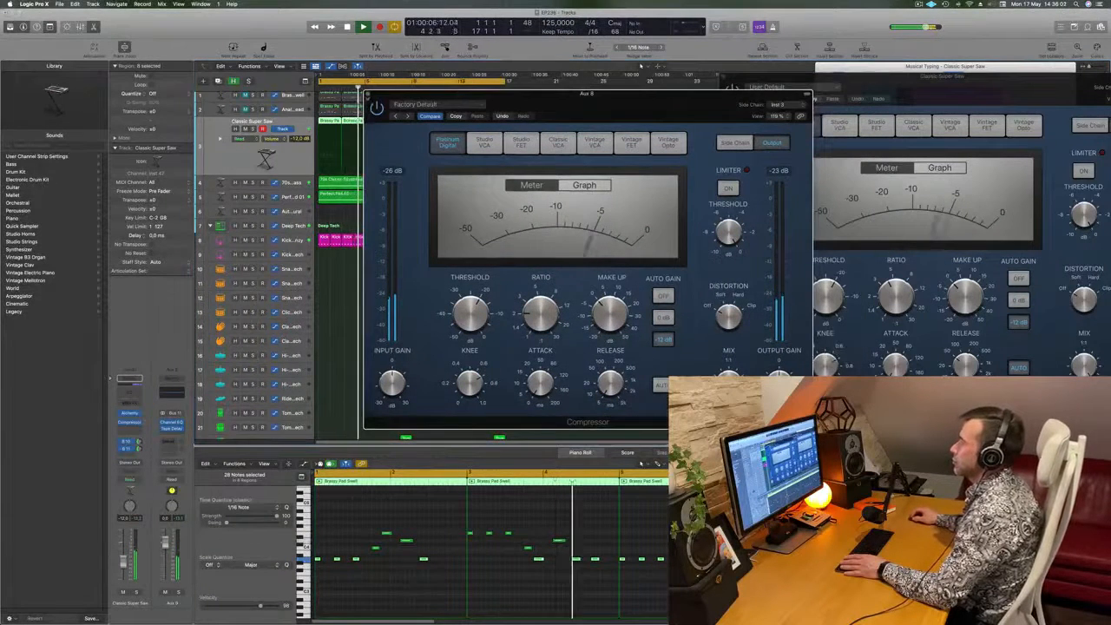
left_click(373, 95)
key("space")
key("space")
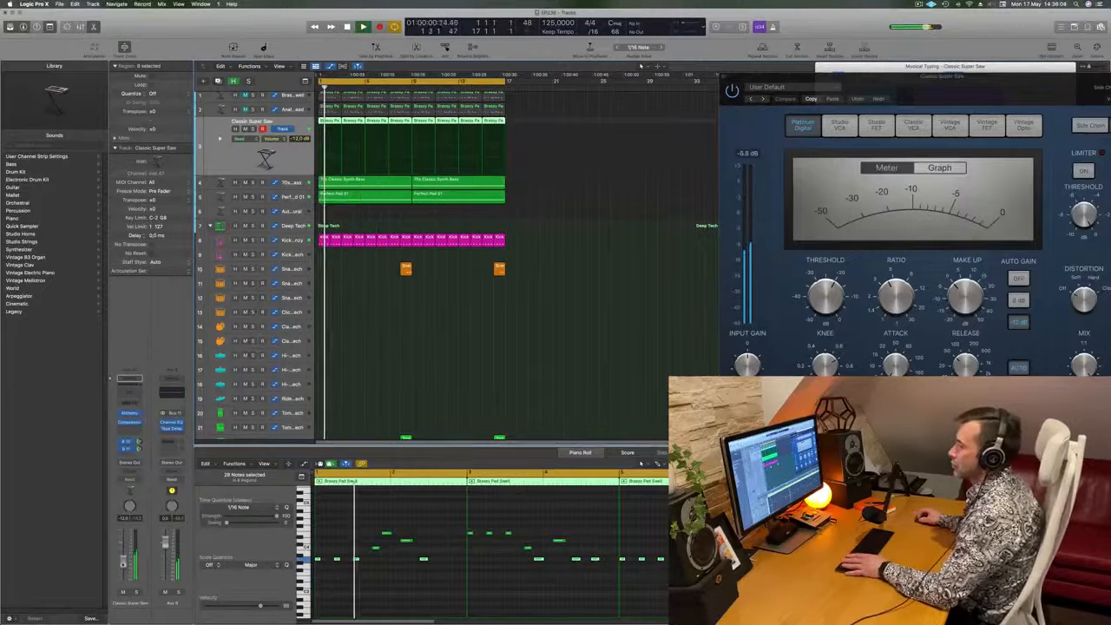
left_click(577, 293)
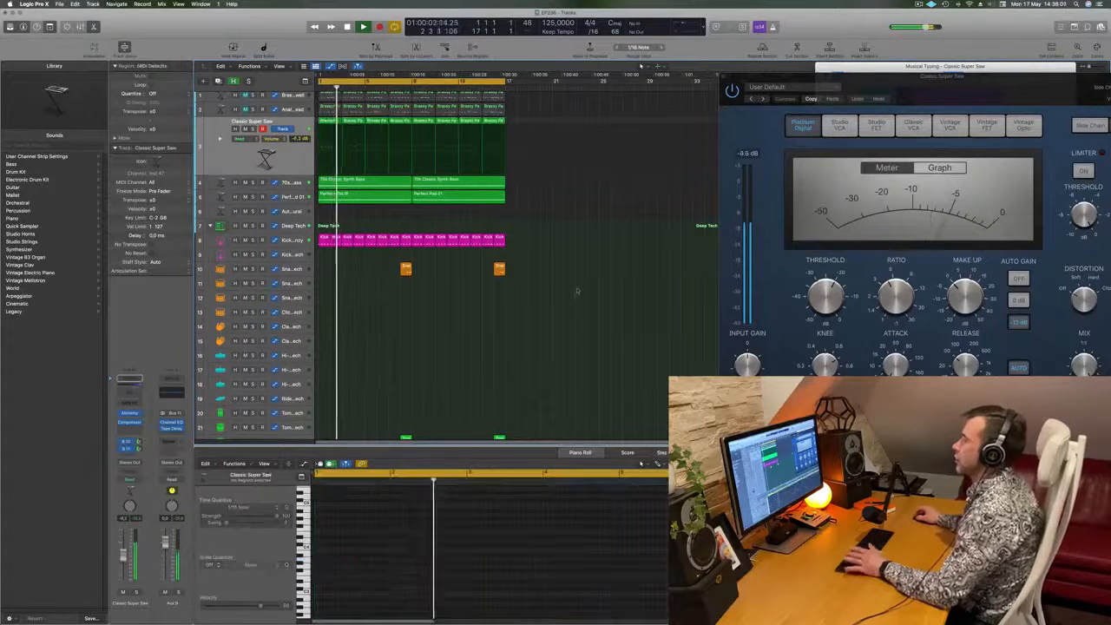
key("space")
- Duplicate the Classic Super Saw track and open Alchemy on the new track
scroll(581, 291, "up", 1)
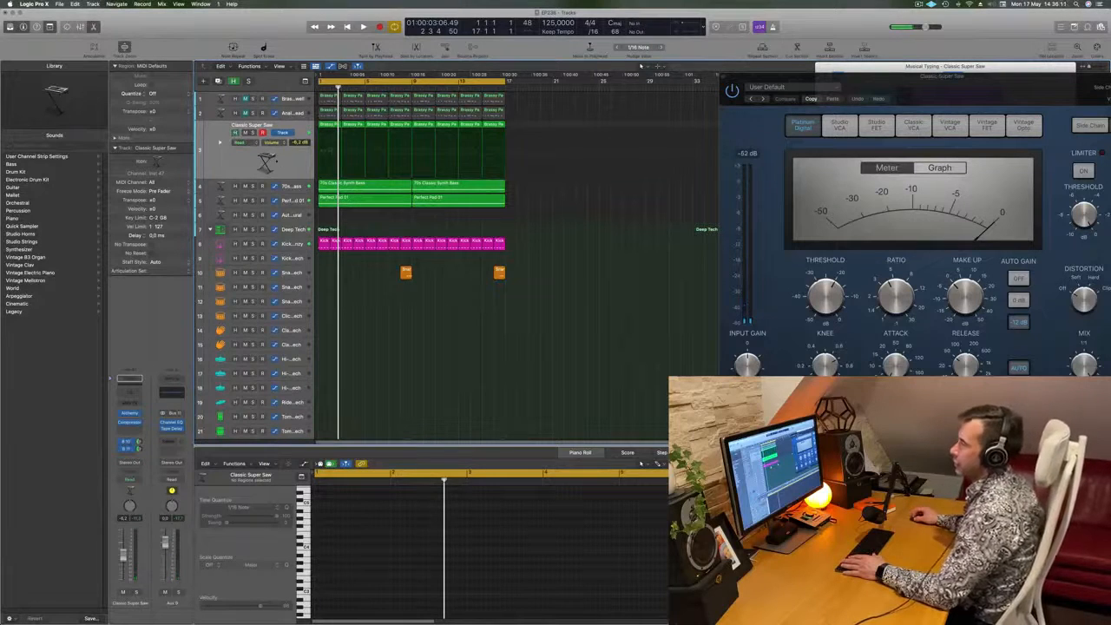
left_click(272, 156)
key("super+d")
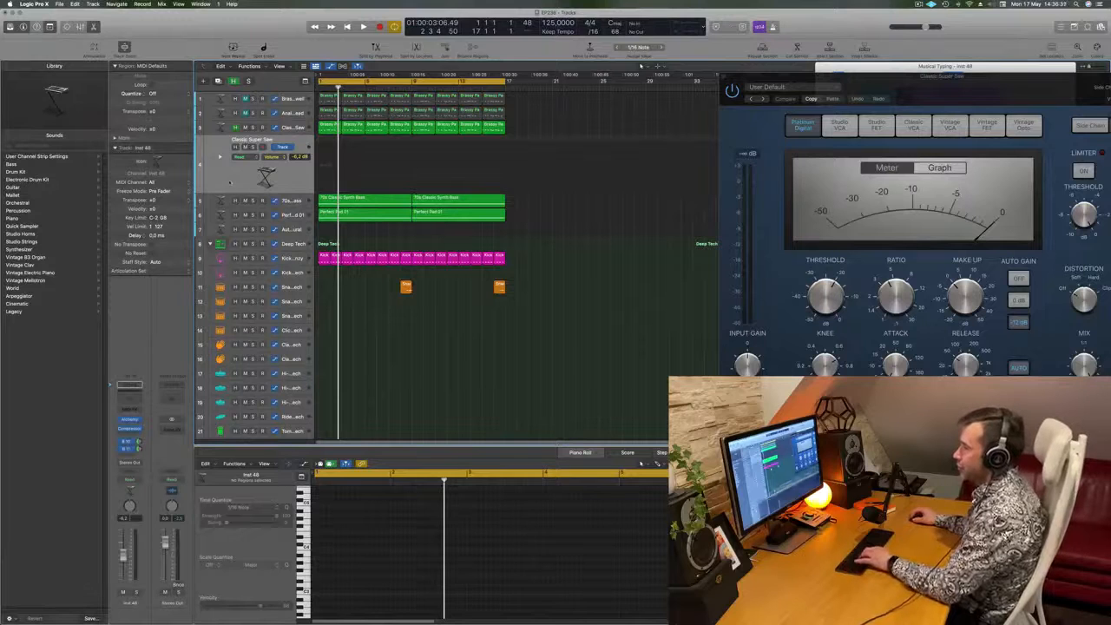
key("b")
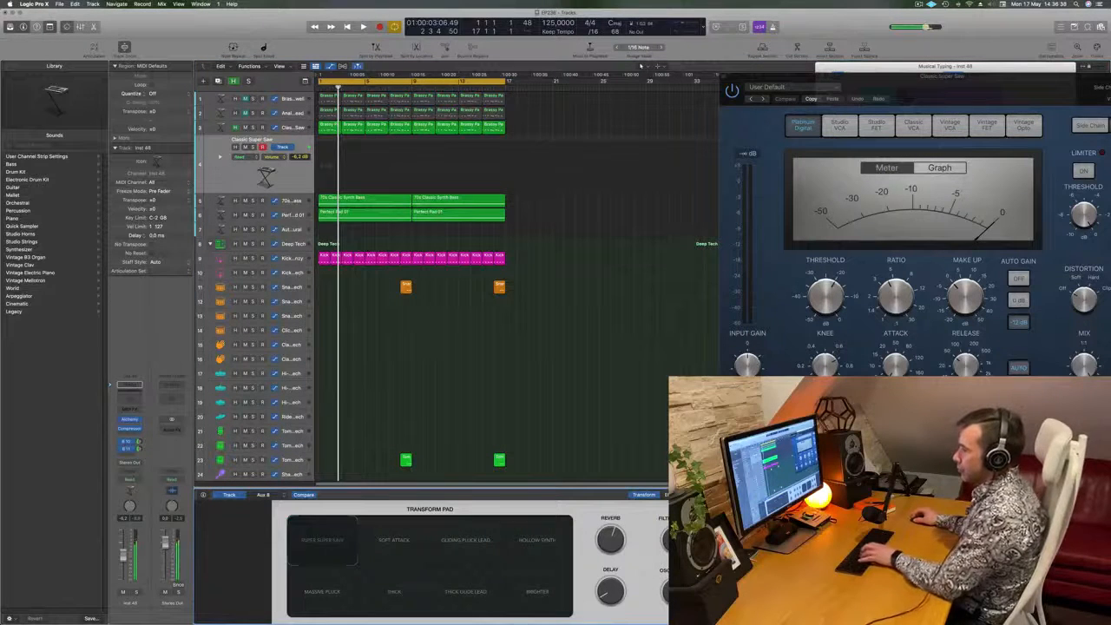
left_click(131, 420)
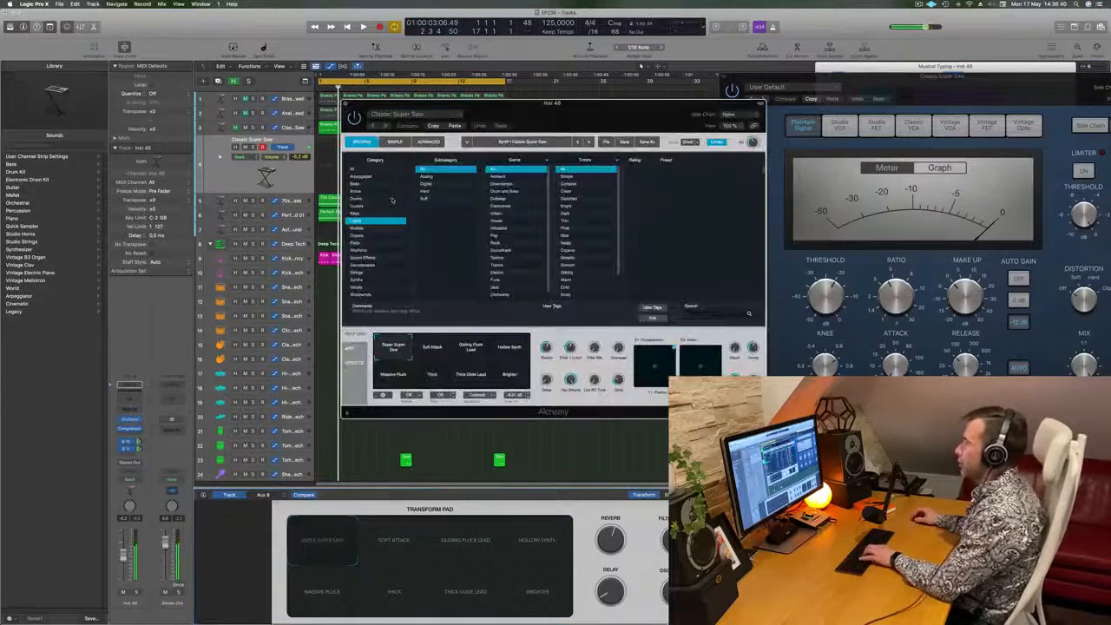
- Filter the new track's Alchemy presets to the Keys category and try the Faded Keys and Flute Hold presets
left_click_drag(598, 118, 606, 118)
left_click(370, 213)
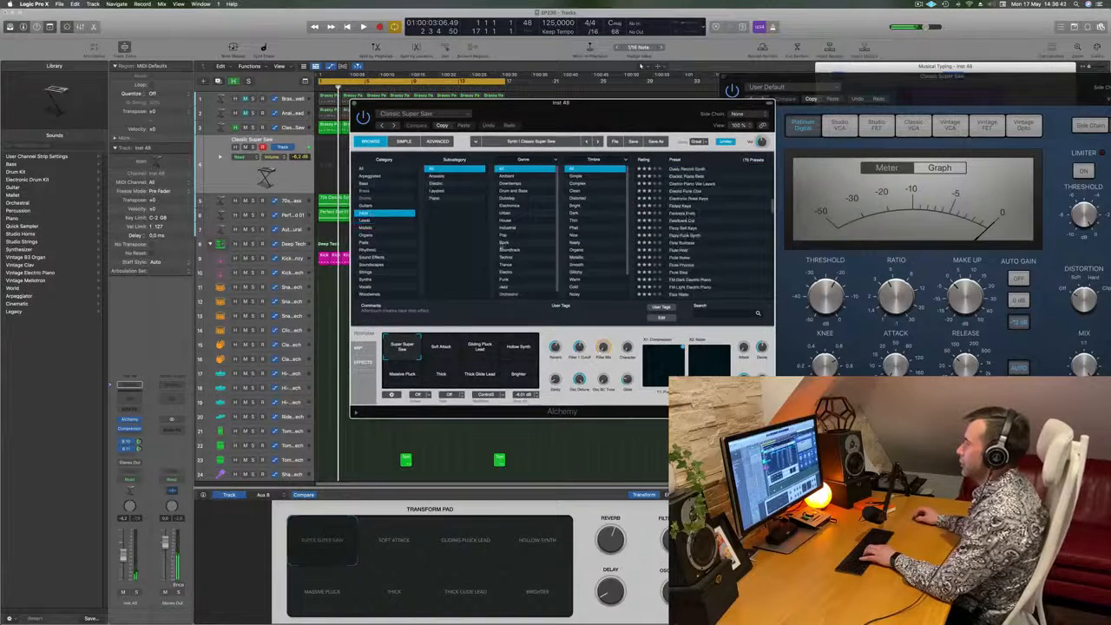
left_click(683, 207)
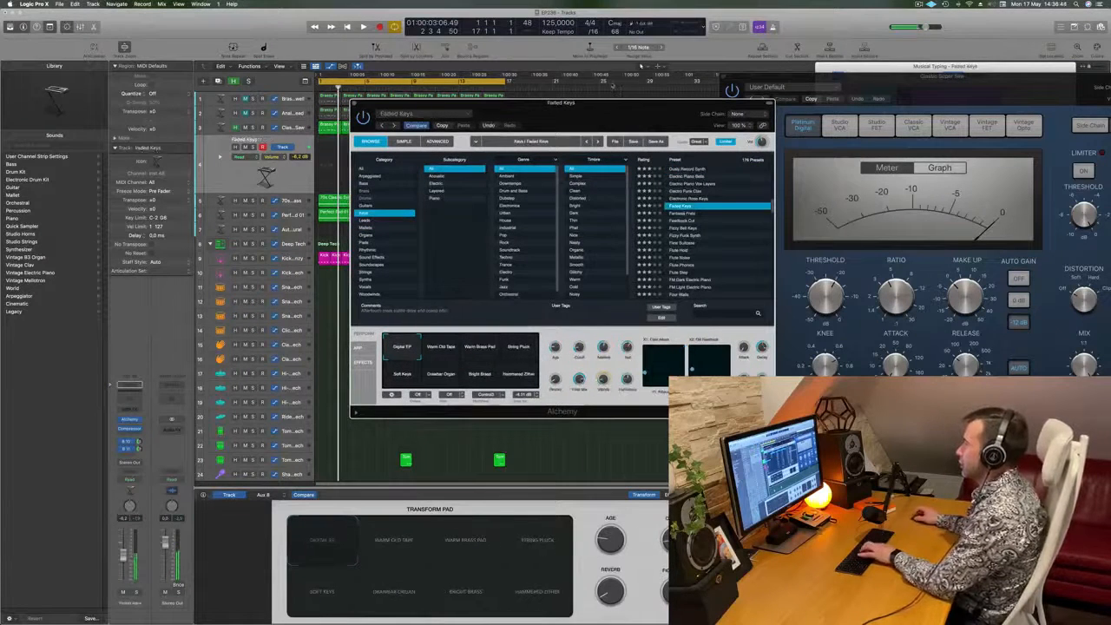
left_click_drag(614, 102, 721, 120)
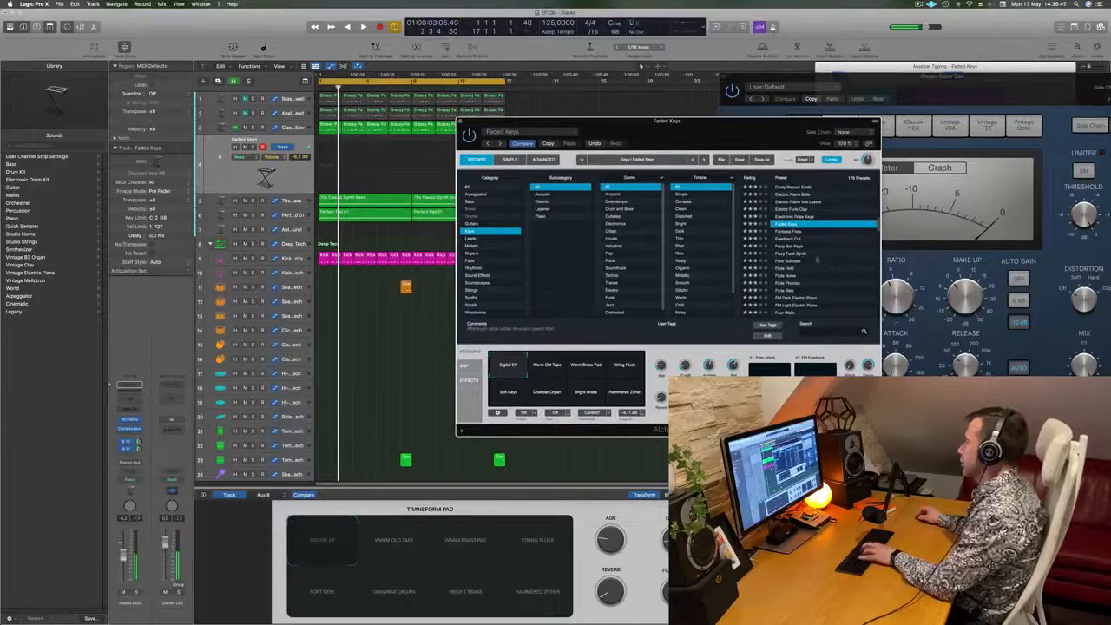
left_click(786, 269)
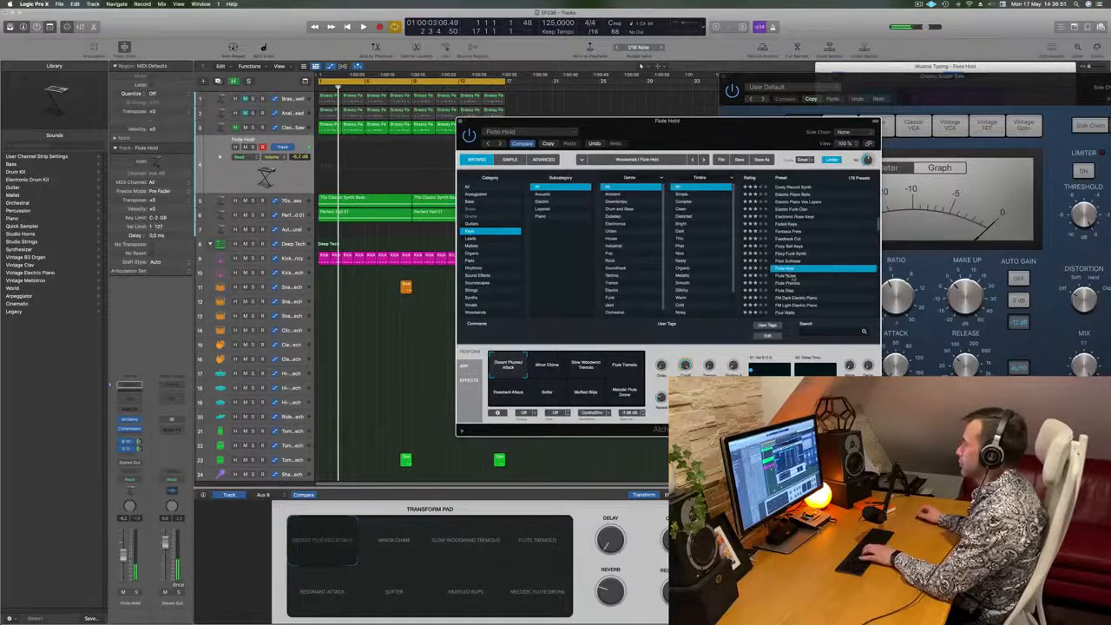
- Load the Flute Noise preset in Alchemy, bring the Musical Typing keyboard forward and test a few notes
left_click(793, 277)
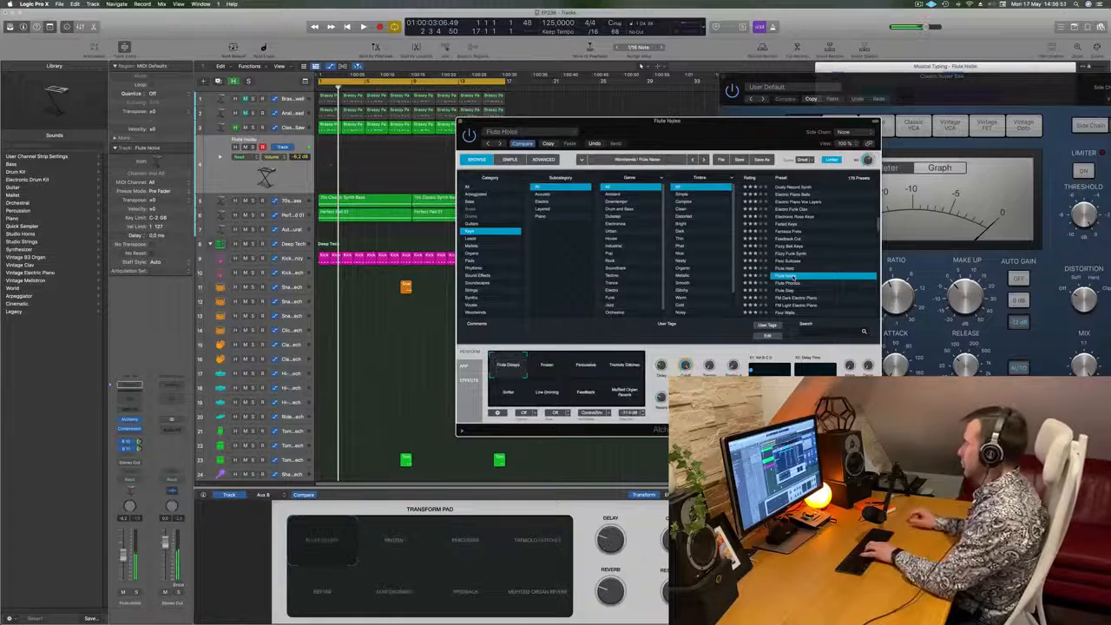
left_click_drag(995, 67, 1002, 40)
key("h")
key("f")
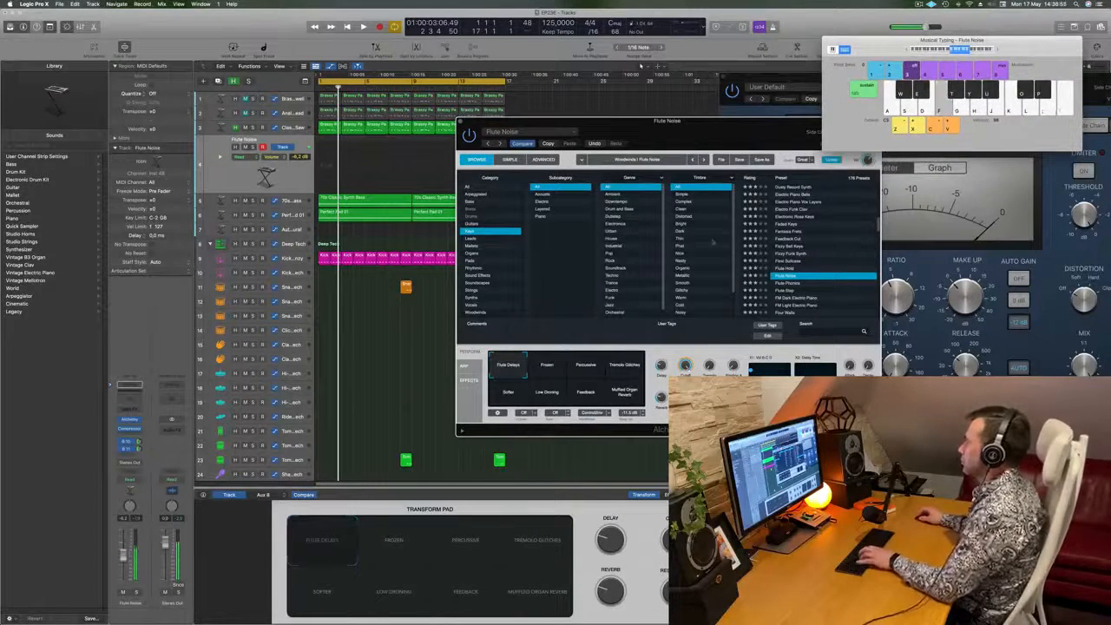
key("g")
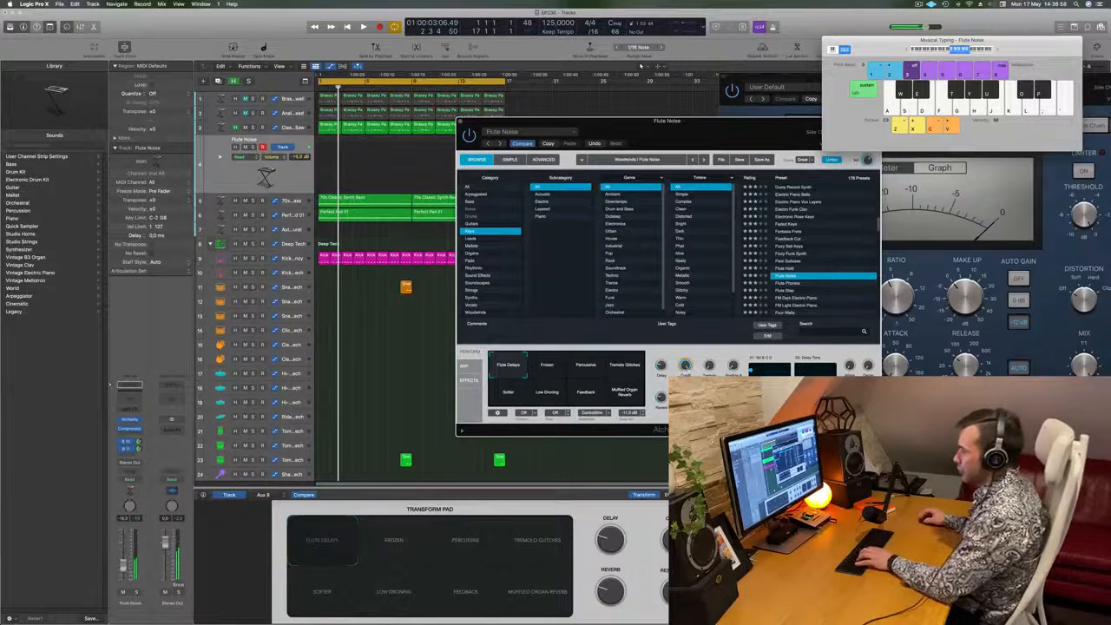
- Play the mix from the start with the Flute Noise track at about -4.1 dB and improvise a melody over it
key("space")
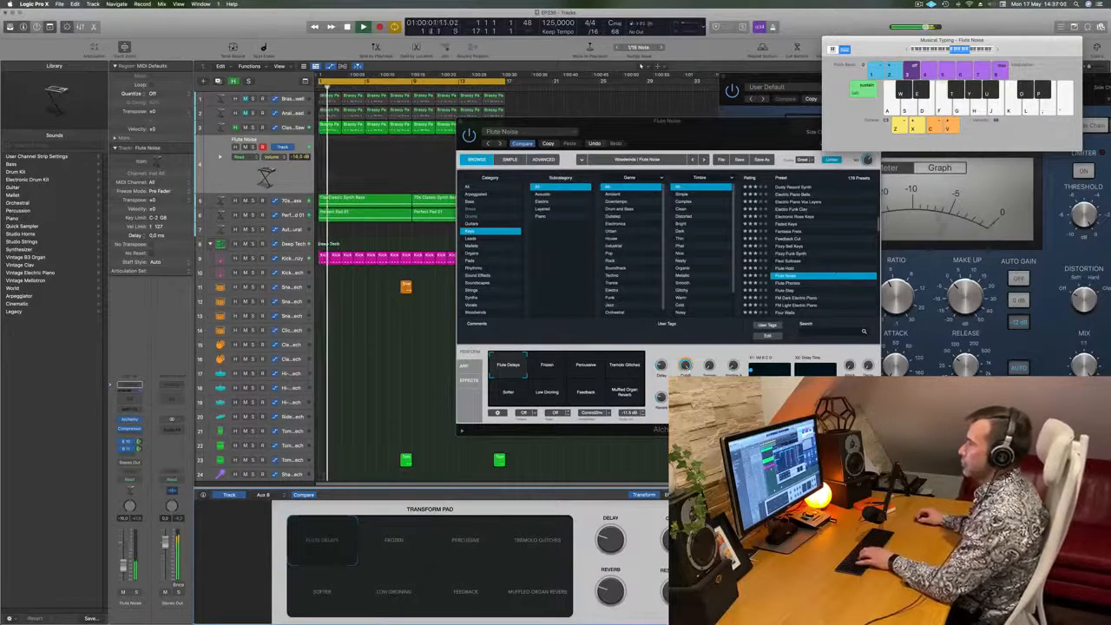
key("f")
key("k")
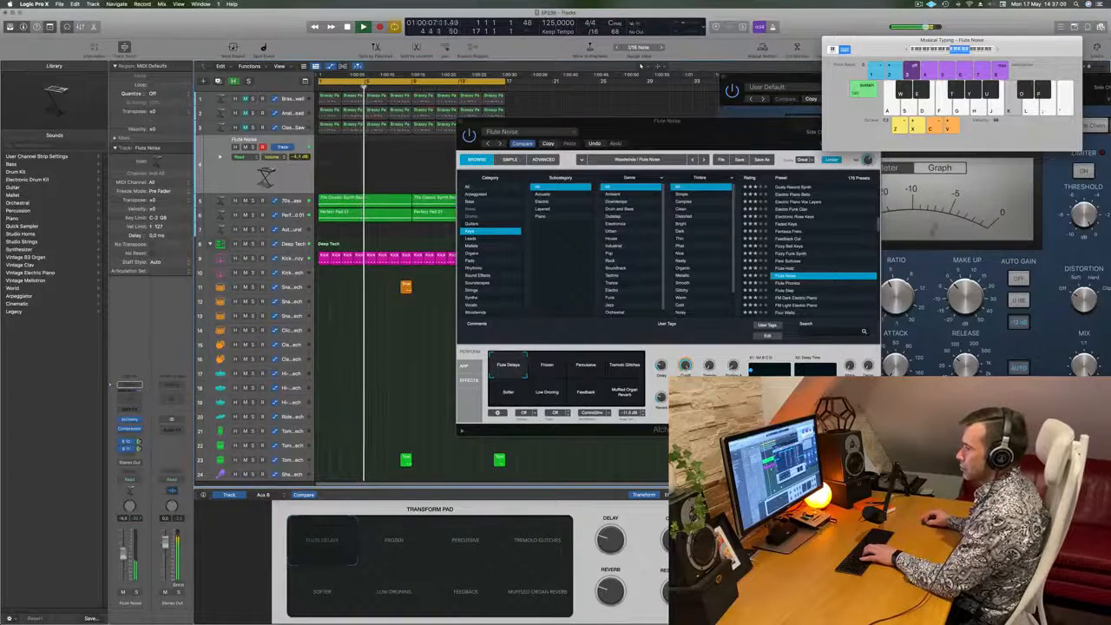
key("l")
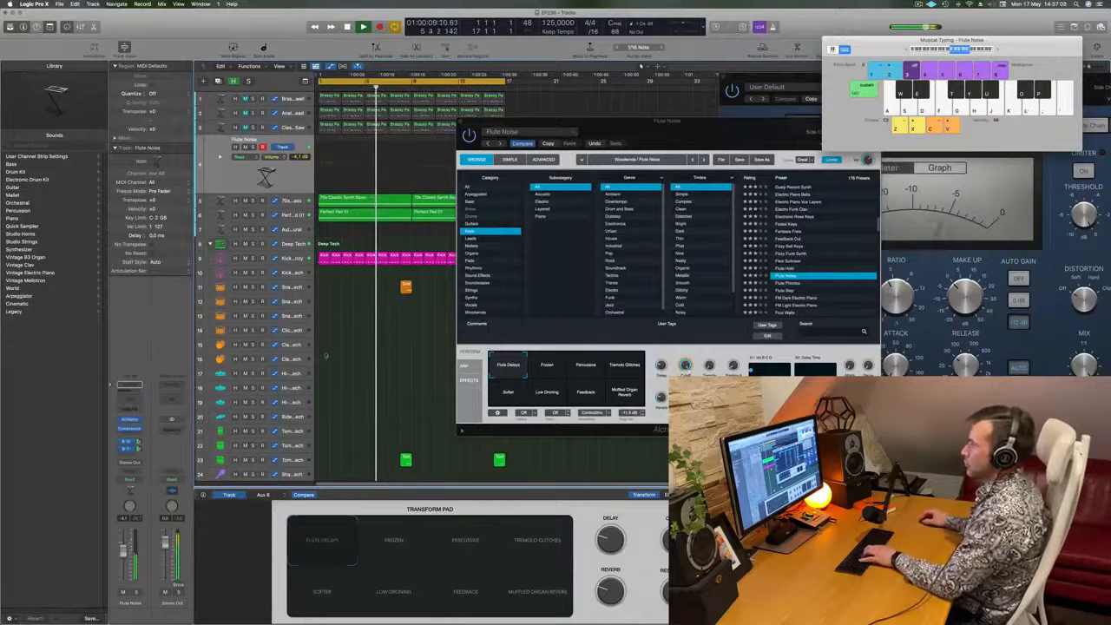
key("l")
key("k")
key("j")
left_click(994, 50)
key("j")
key("k")
key("g")
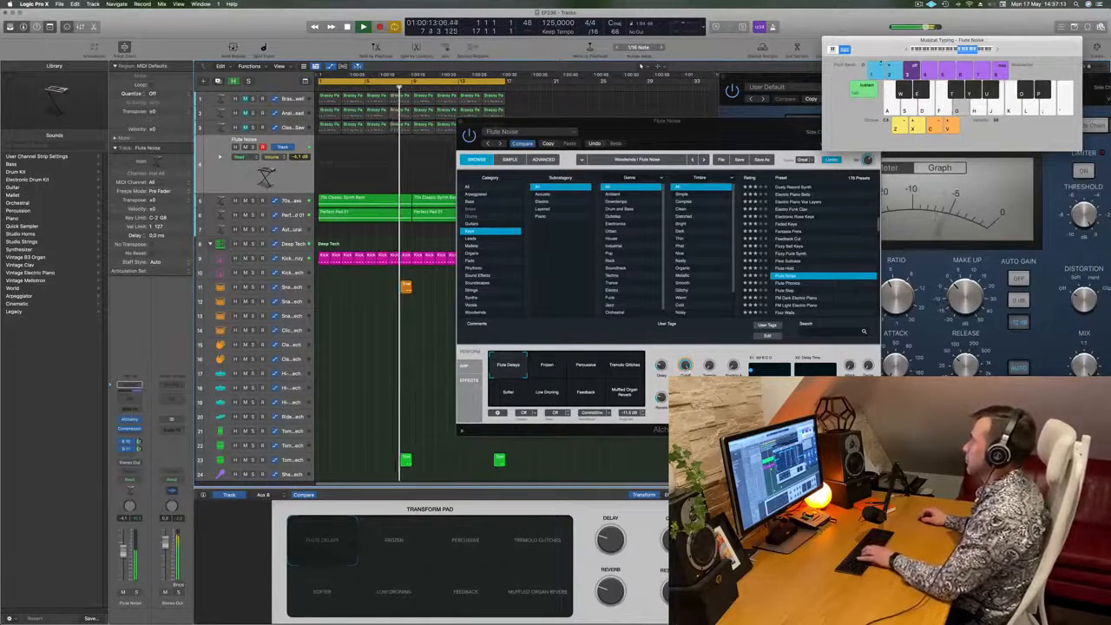
left_click_drag(733, 139, 658, 116)
key("g")
key("f")
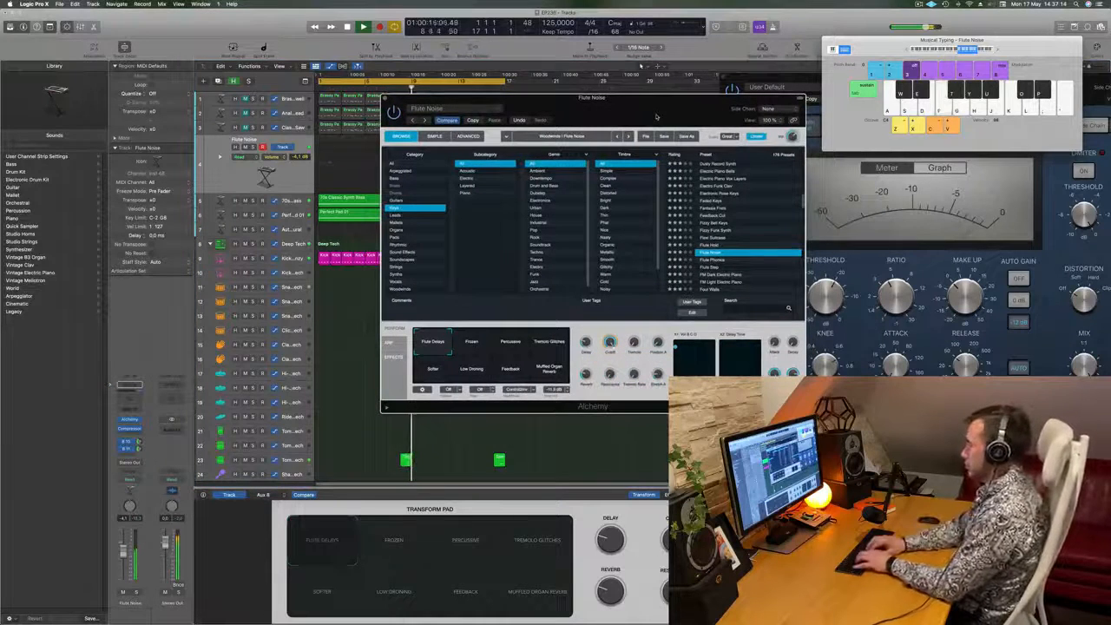
key("j")
key("k")
key("g")
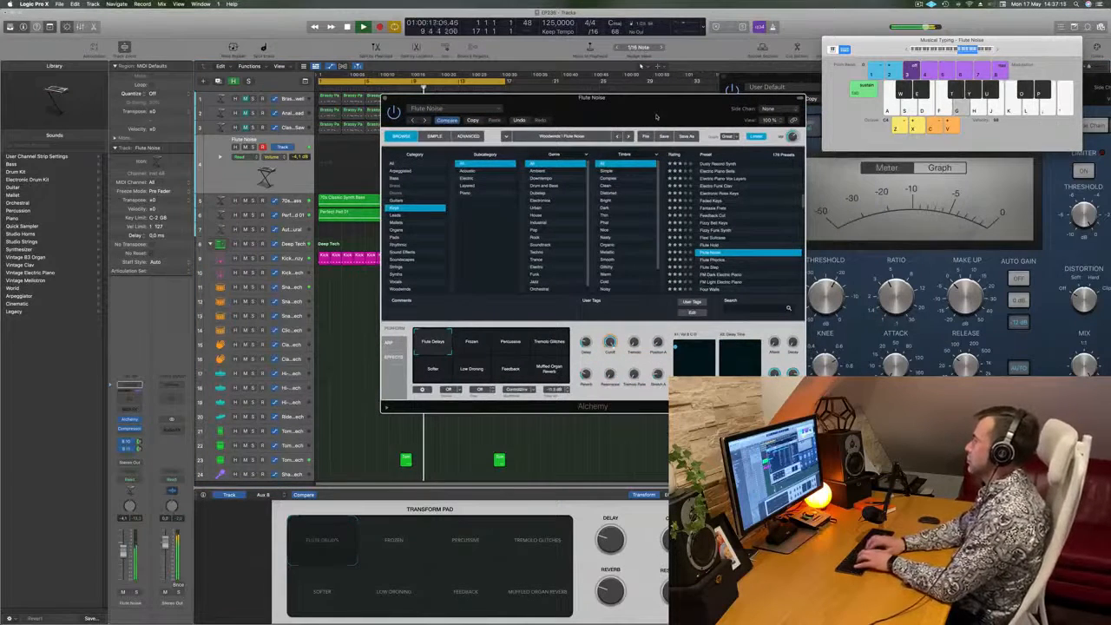
key("a")
key("s")
key("a")
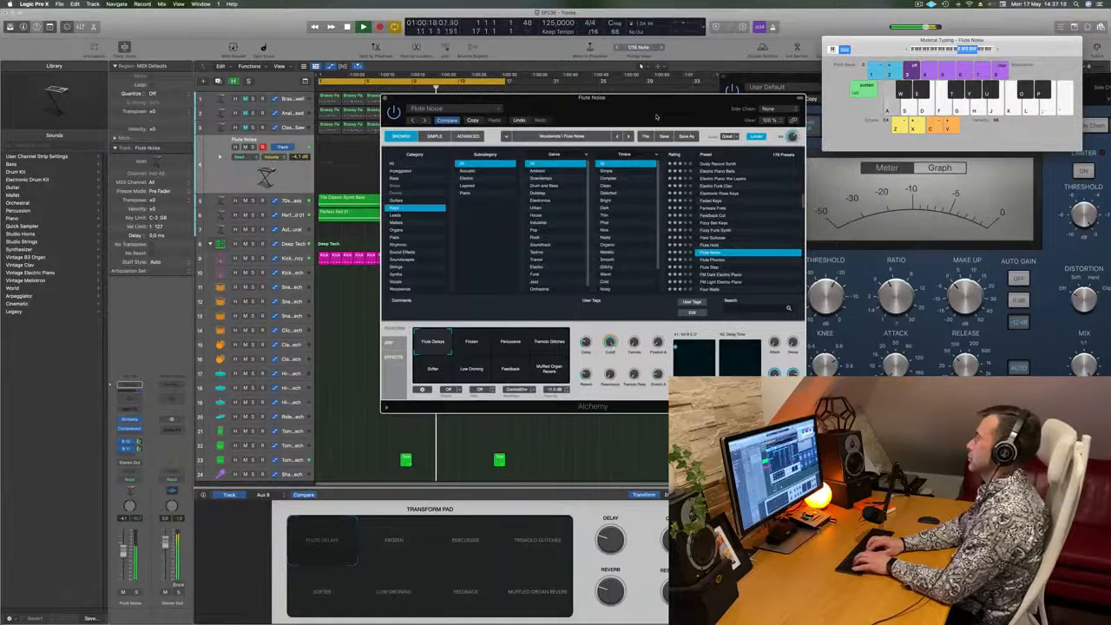
key("k")
key("j")
key("f")
- Try the Flute Step preset in Alchemy and load the FM Dark Electric Piano preset
key("f")
key("f")
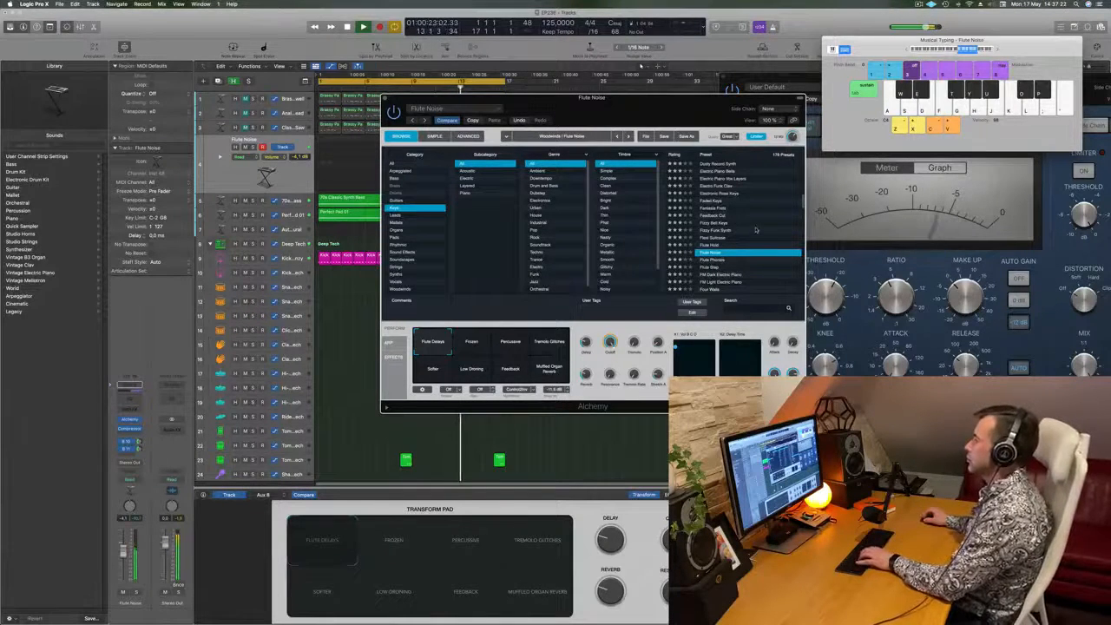
scroll(731, 256, "down", 1)
left_click(711, 253)
key("f")
left_click(712, 259)
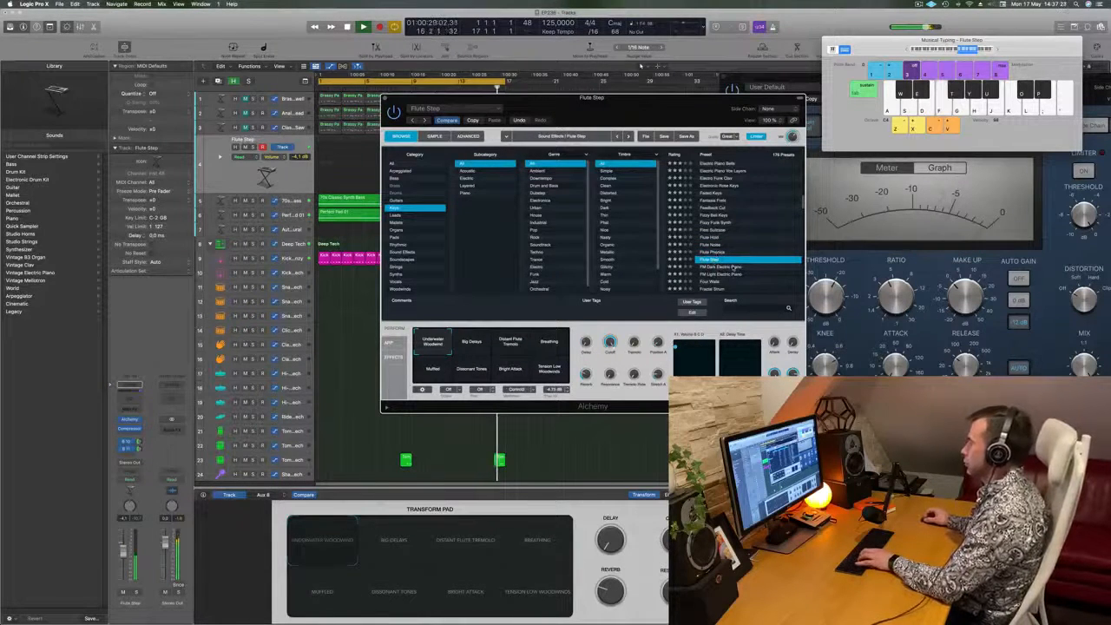
left_click(735, 267)
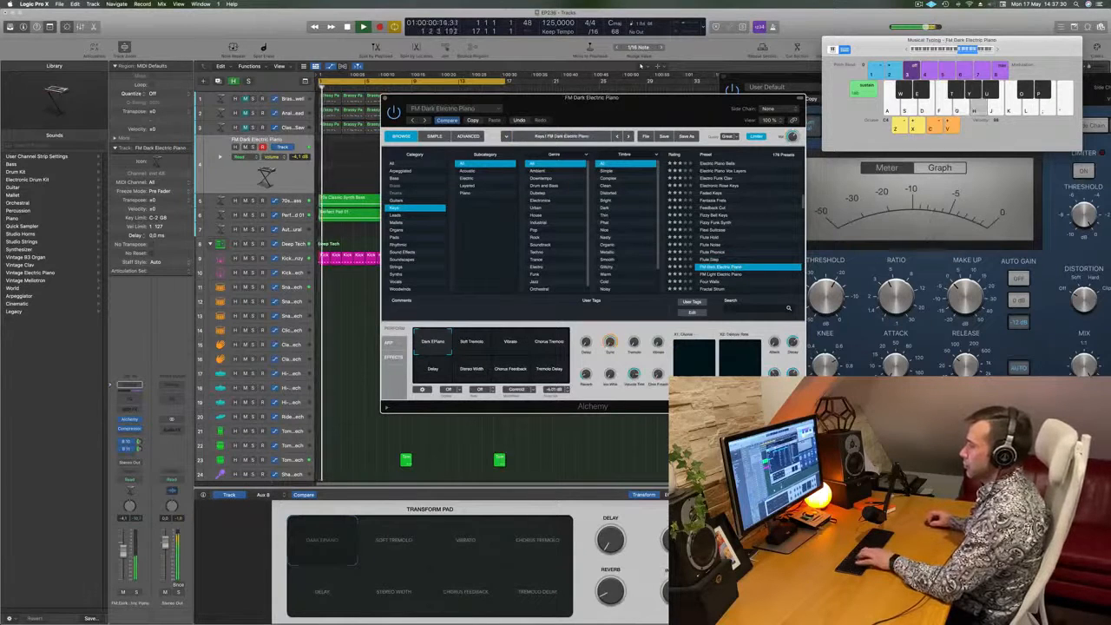
- Raise the FM Dark Electric Piano track volume to about -0.4 dB and rehearse a melody over the playing mix
left_click_drag(125, 542, 126, 535)
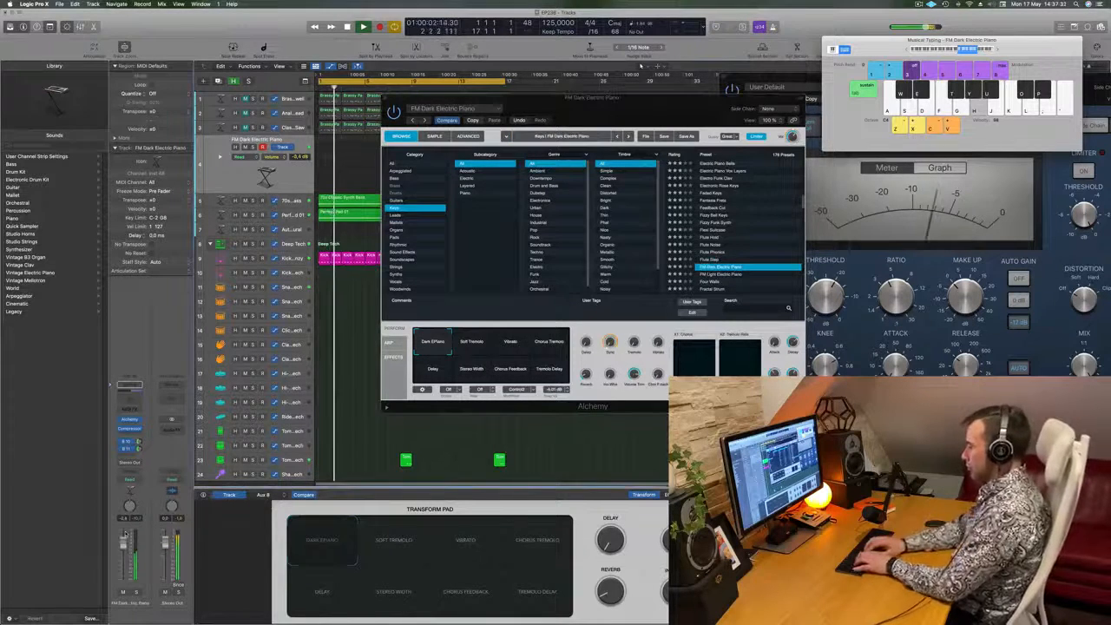
key("s")
key("d")
key("f")
key("k")
key("l")
key("j")
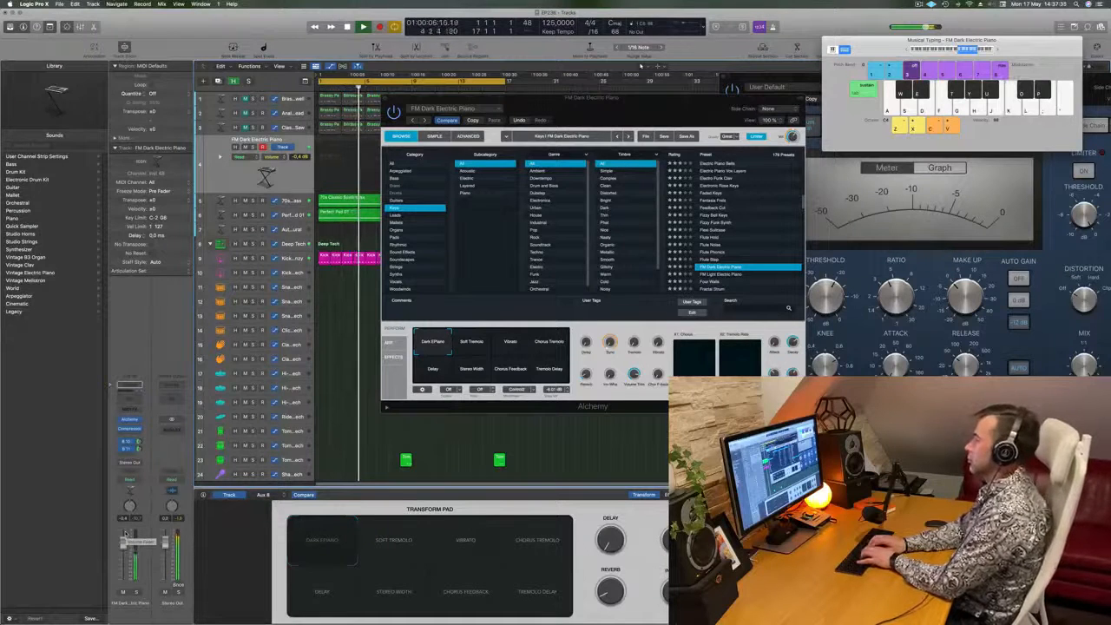
key("apostrophe")
key("semicolon")
key("apostrophe")
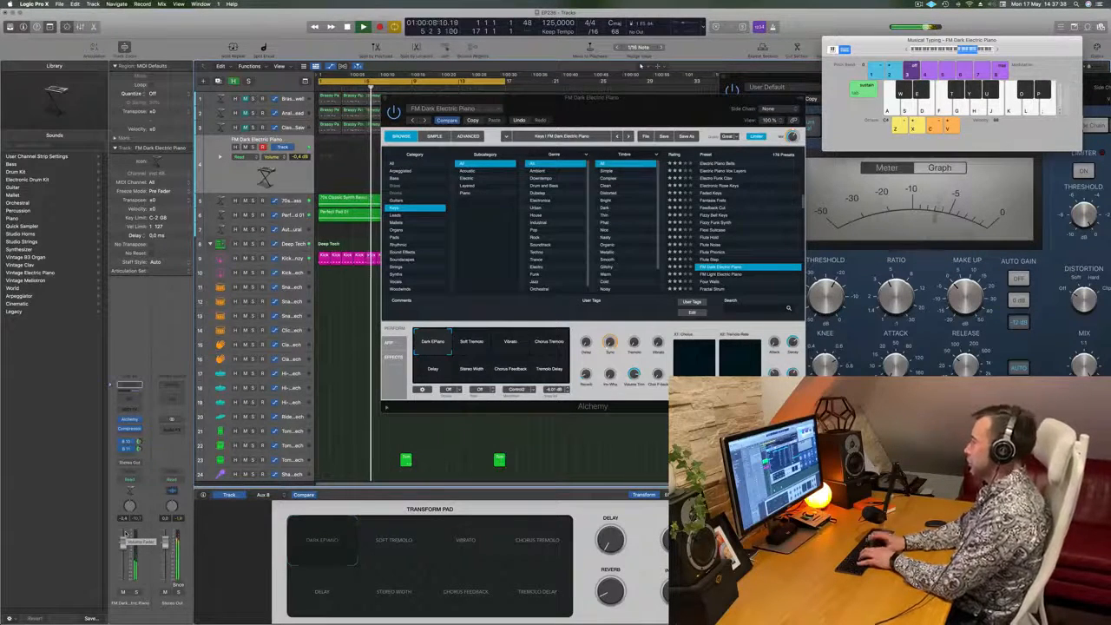
key("apostrophe")
key("semicolon")
key("j")
key("f")
key("l")
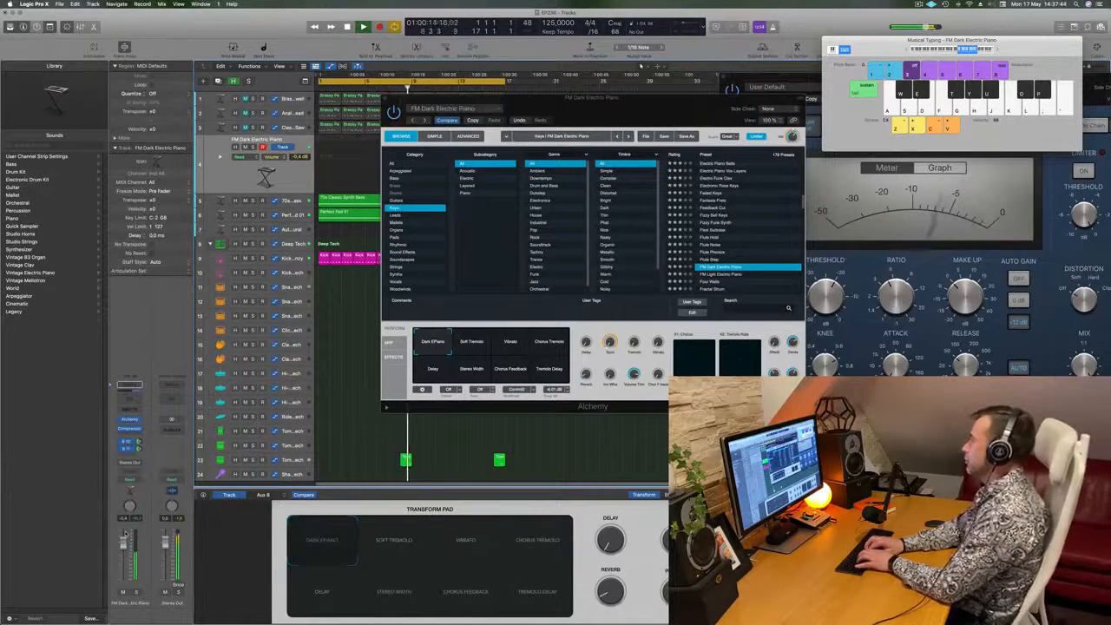
key("g")
key("k")
key("g")
key("j")
key("k")
key("g")
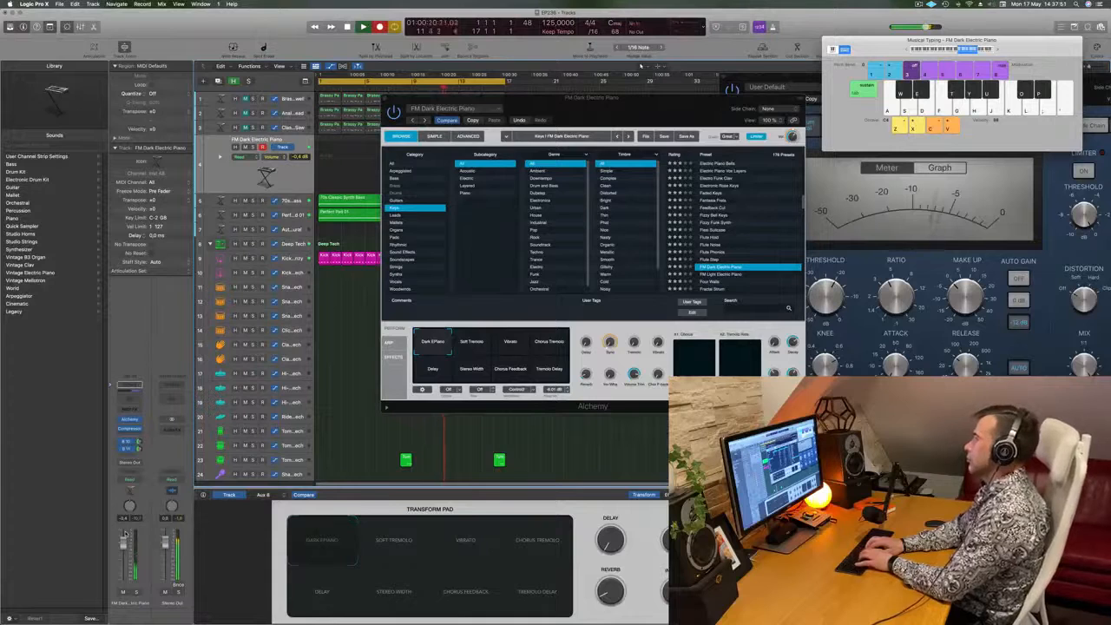
- Record the melody on the FM Dark Electric Piano track from about bar 12, continue through the cycle restart and stop near bar 11
key("j")
key("k")
key("h")
key("f")
key("k")
key("g")
key("j")
key("k")
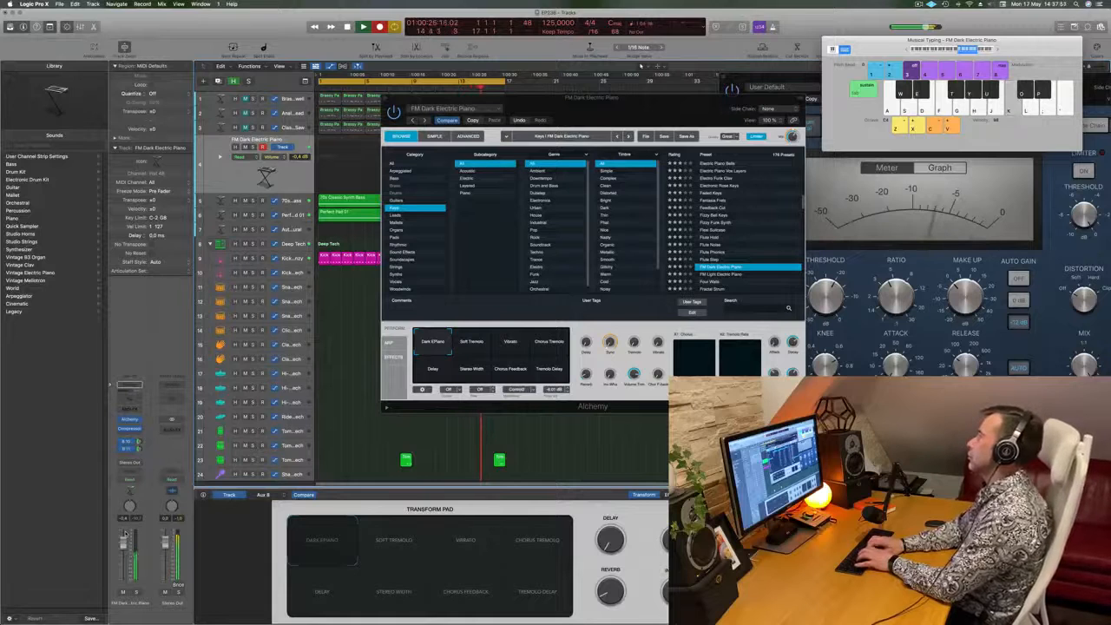
key("k")
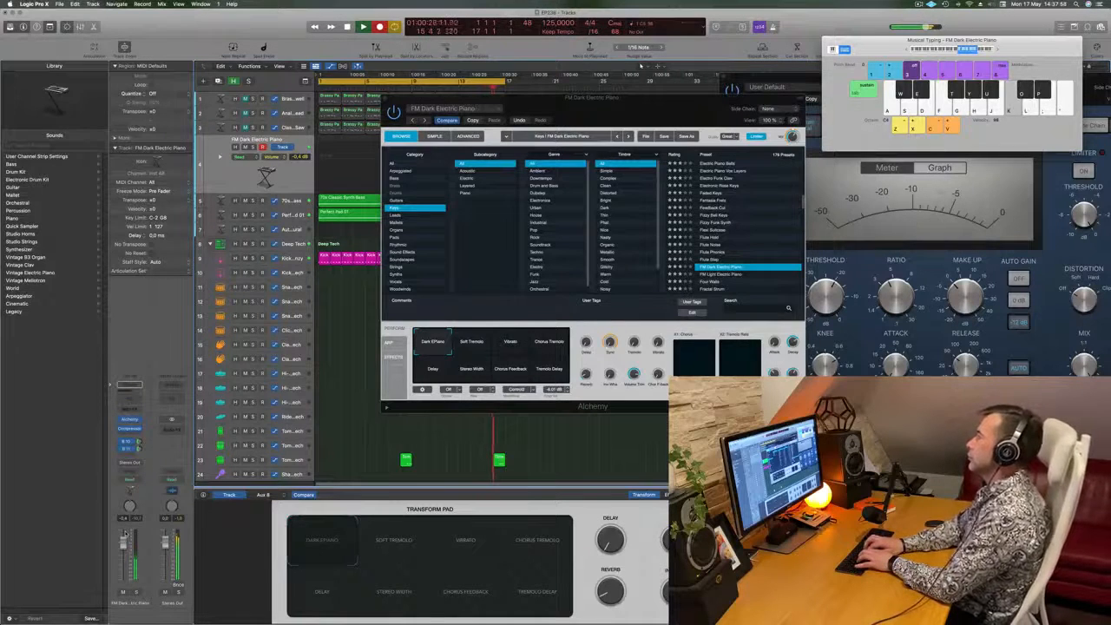
key("l")
key("k")
key("j")
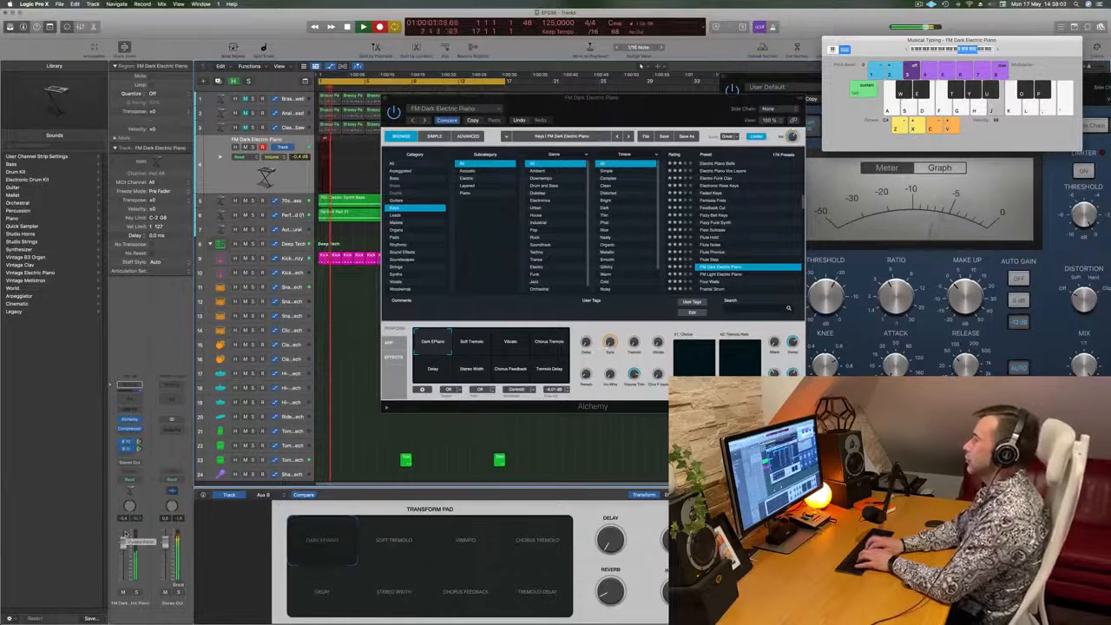
key("f")
key("l")
key("k")
key("j")
key("f")
key("l")
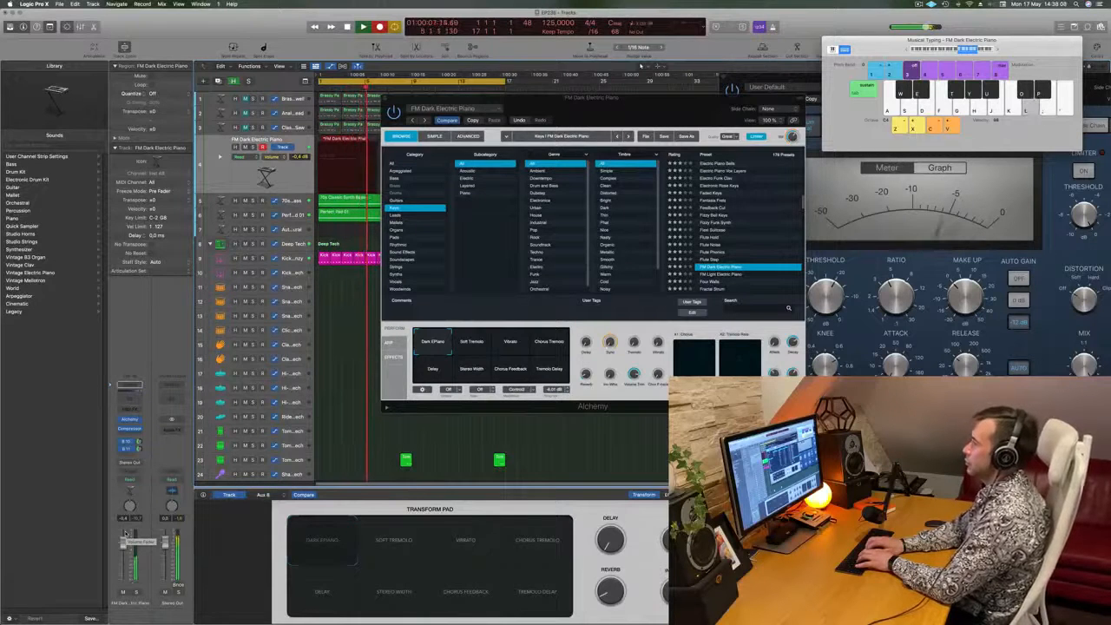
key("k")
key("j")
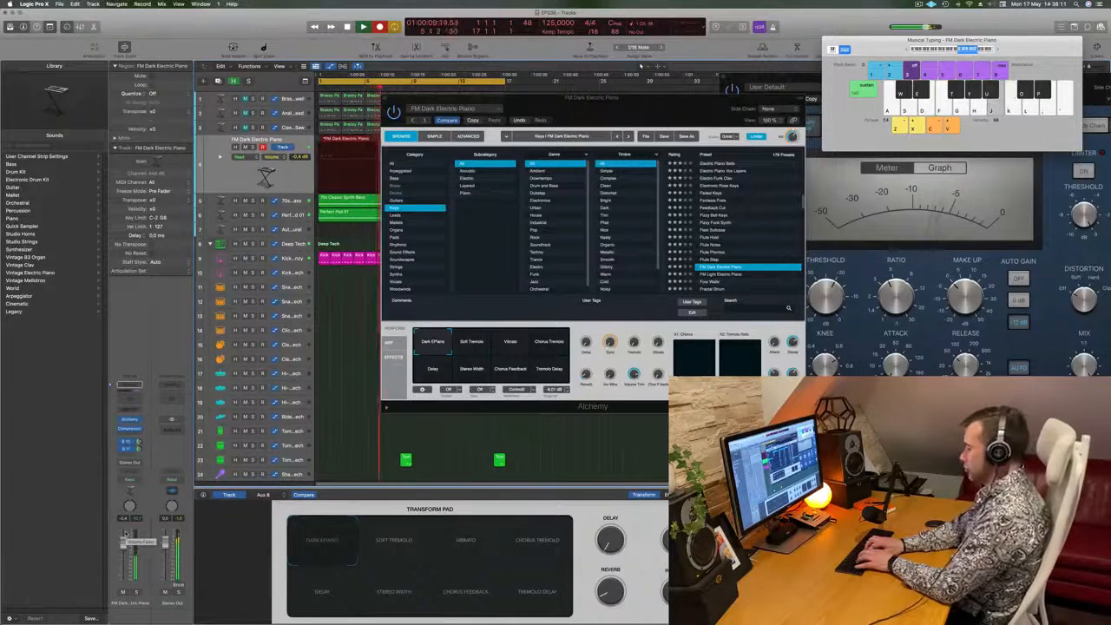
key("h")
key("j")
key("g")
key("j")
key("g")
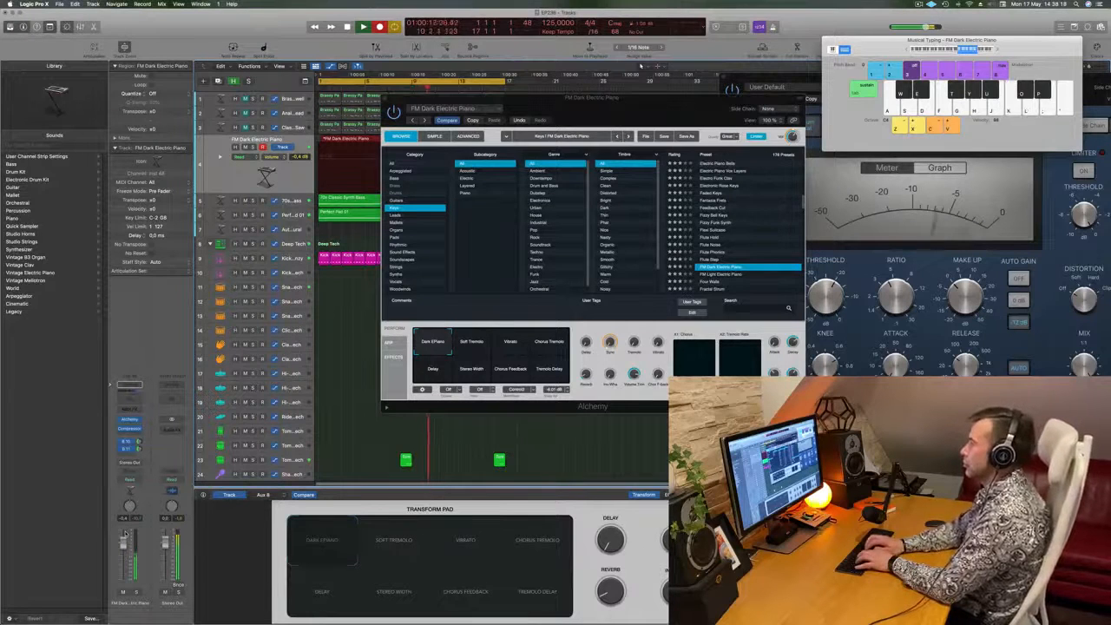
key("j")
key("g")
key("space")
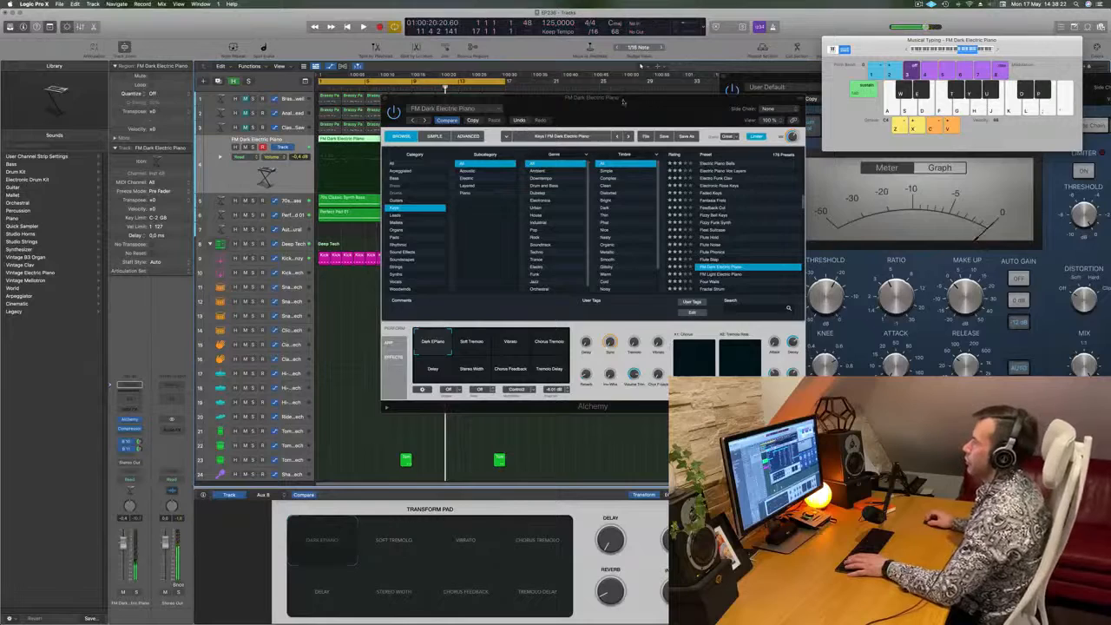
- Move the Alchemy window off the arrangement, play the recording from the start and examine its first region in the Piano Roll
left_click_drag(623, 98, 945, 98)
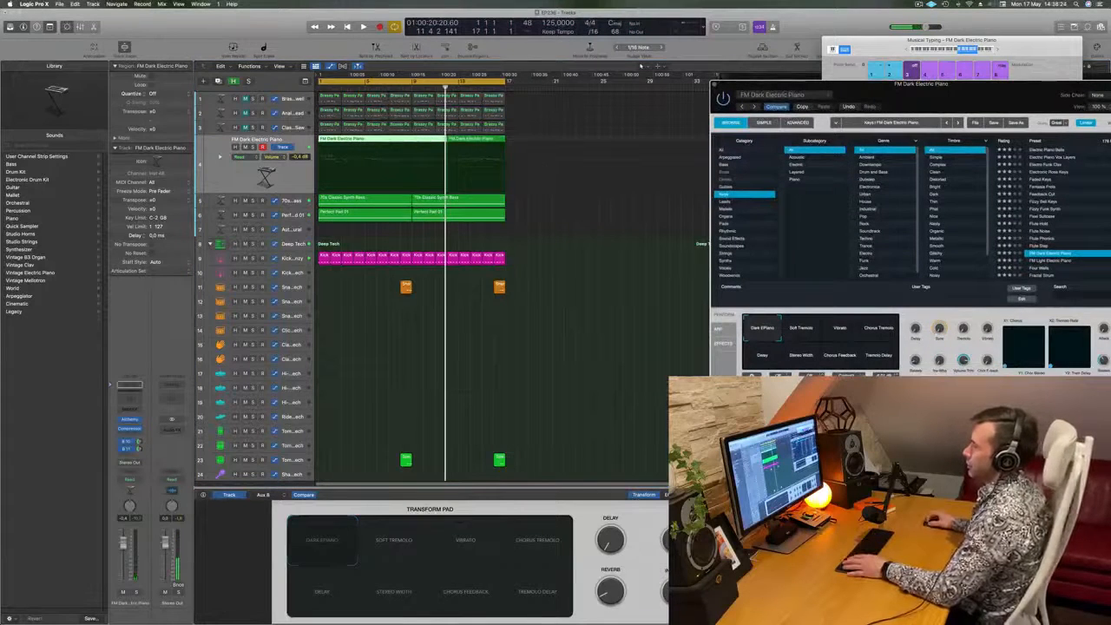
left_click(496, 422)
key("space")
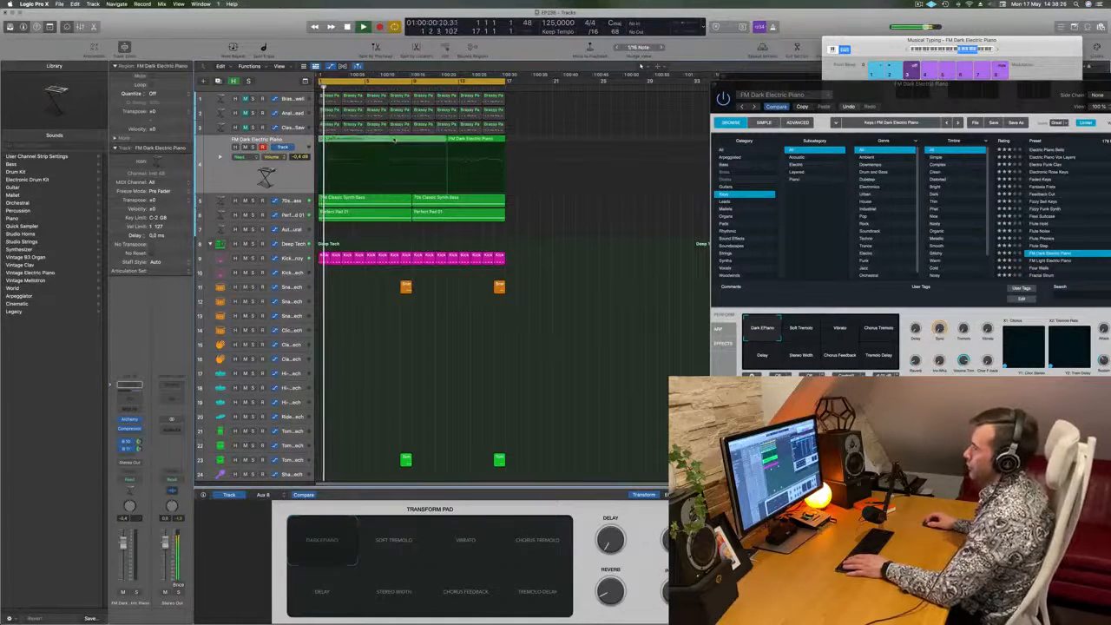
double_click(394, 140)
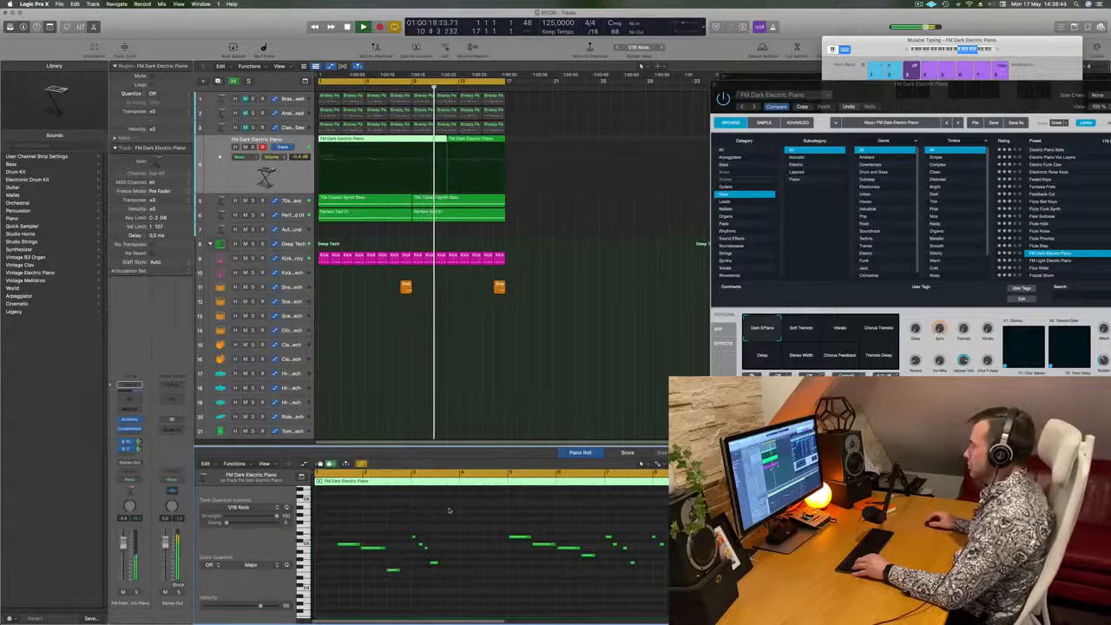
key("space")
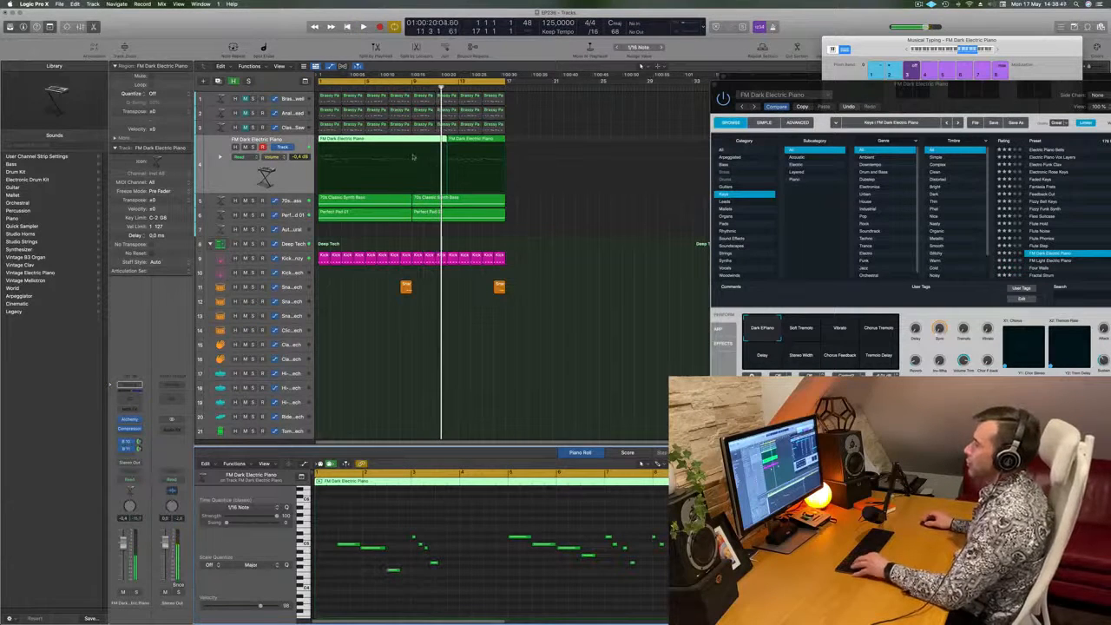
- Split the first FM Dark Electric Piano region at bar 5, delete the part before the split and move the remainder to bar 1
double_click(365, 141, "super")
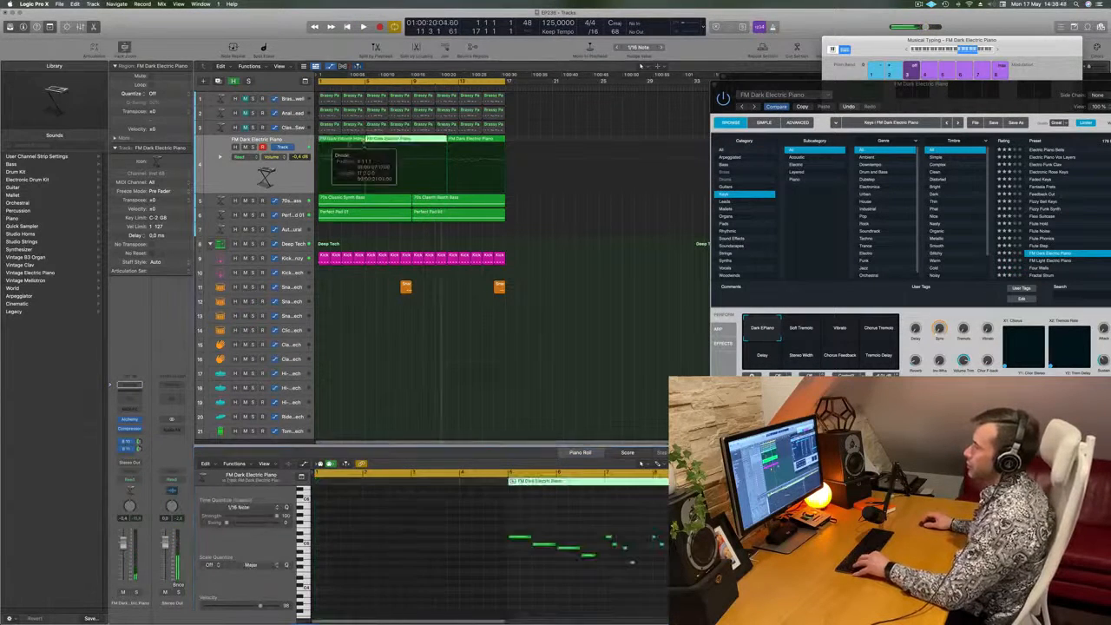
left_click(344, 144)
key("Delete")
left_click_drag(411, 143, 363, 144)
- Split the moved region at bar 3 and delete all FM Dark Electric Piano regions after the split
double_click(342, 144, "super")
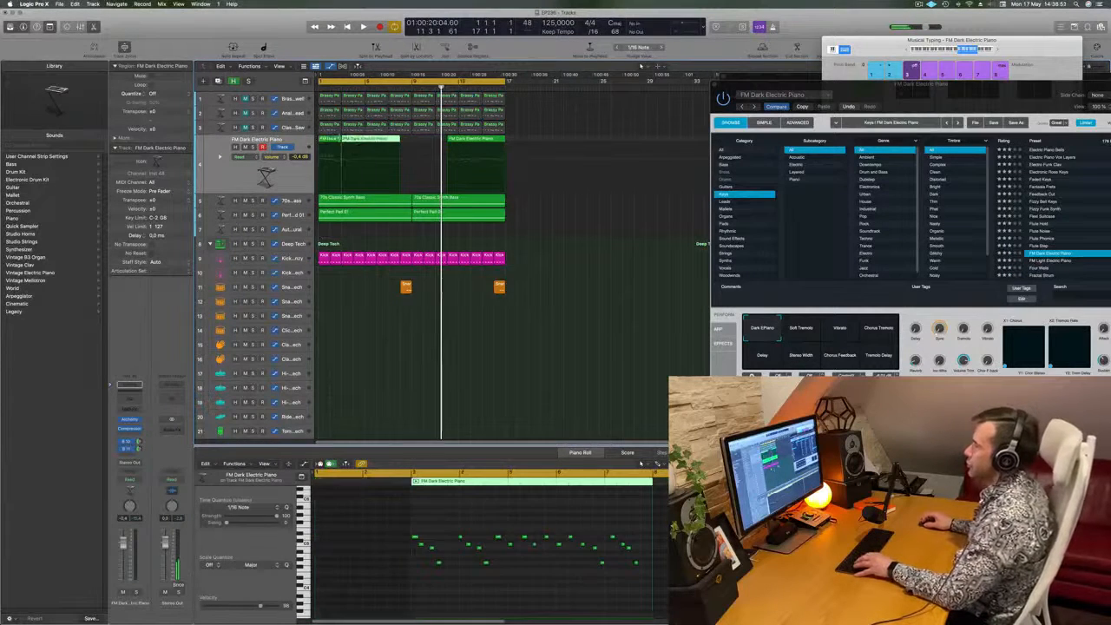
left_click_drag(524, 139, 352, 151)
key("Delete")
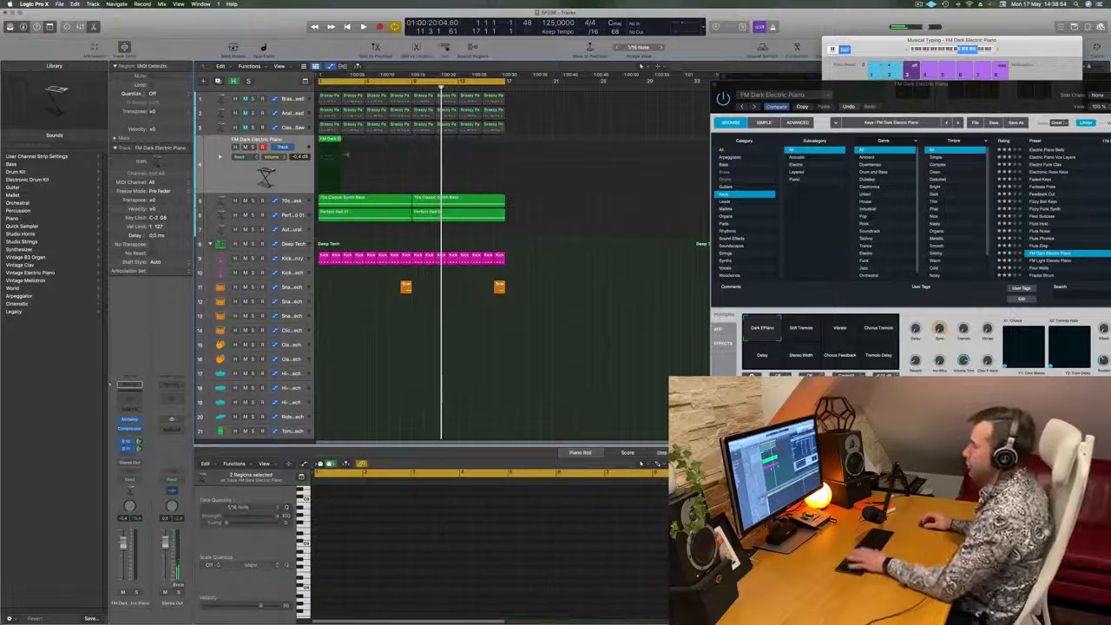
- Play back the remaining two-bar region and inspect its four notes up close in the Piano Roll
left_click(325, 139)
key("space")
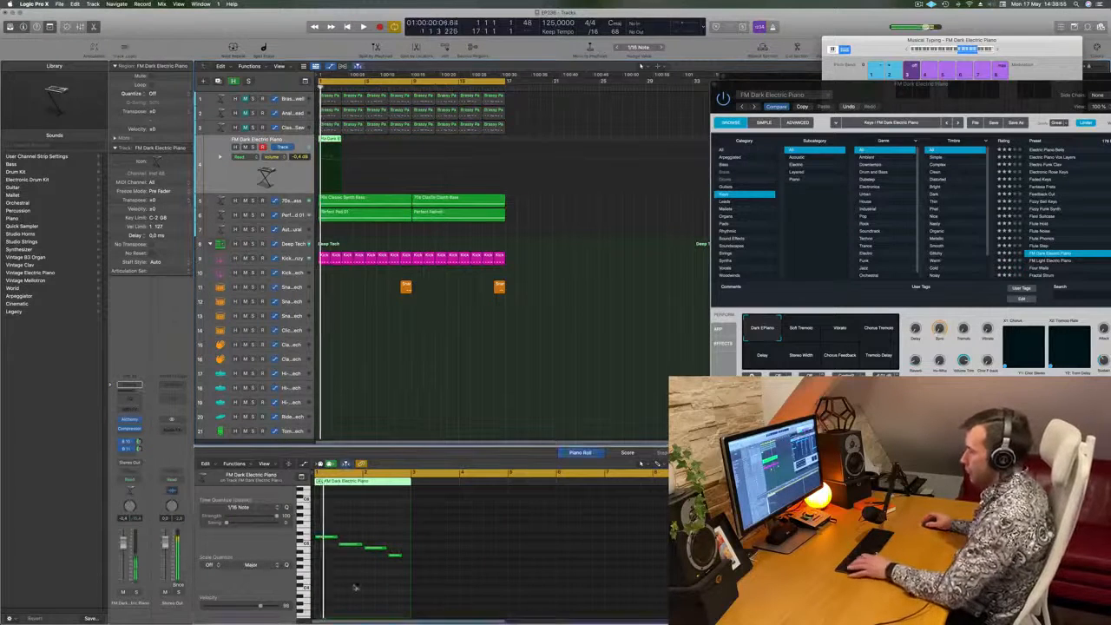
key("space")
scroll(434, 539, "up", 5)
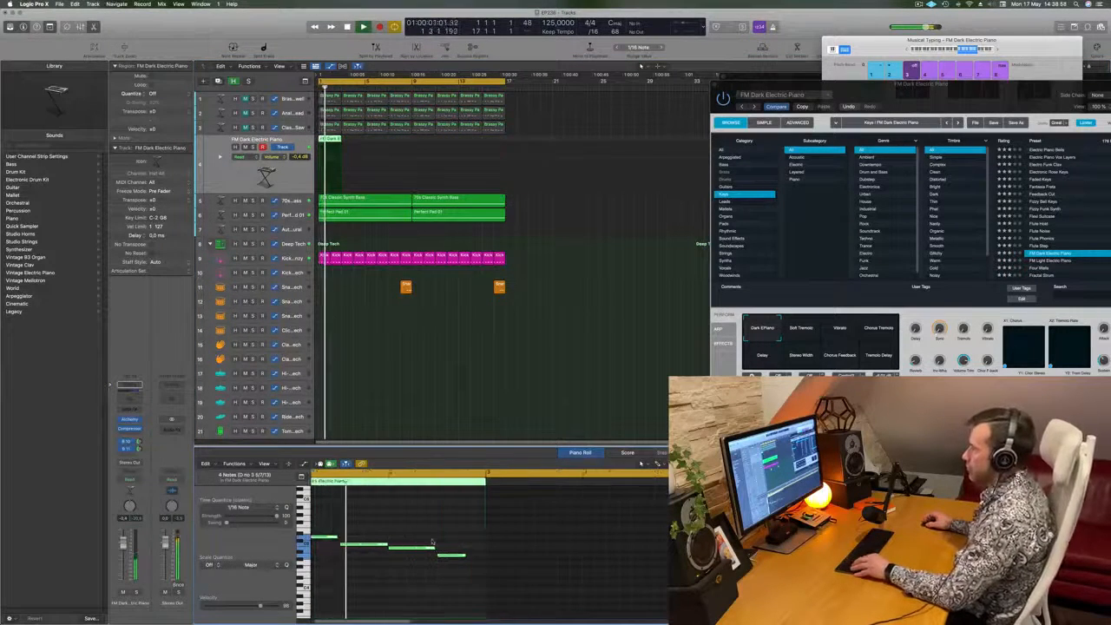
scroll(438, 539, "left", 2)
scroll(439, 538, "down", 2)
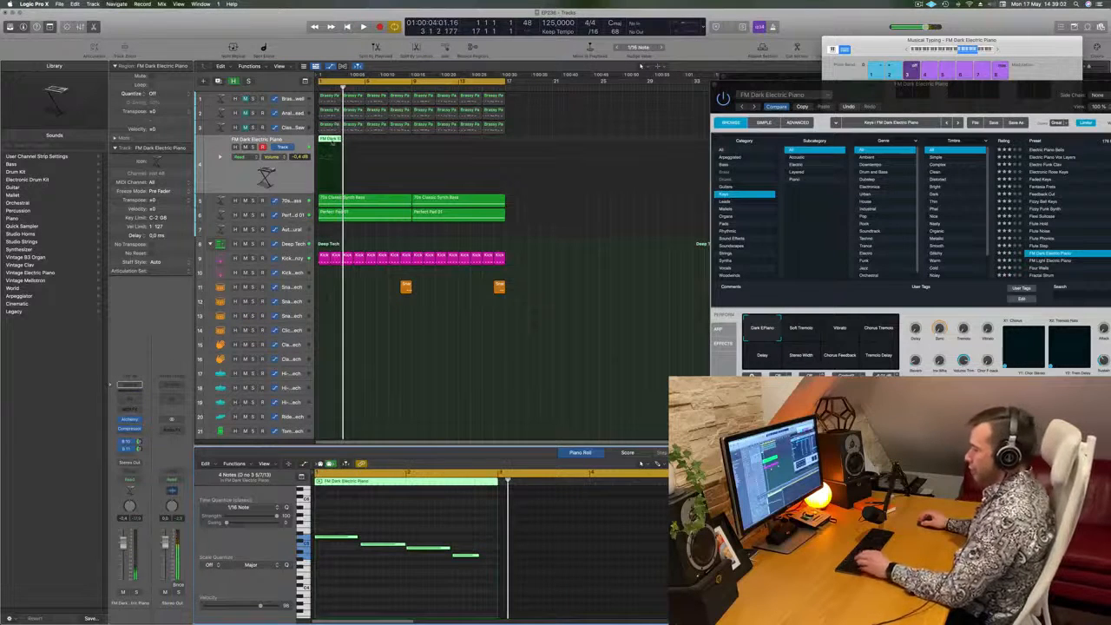
- Repeat the two-bar FM Dark Electric Piano region back to back up to bar 17 and play it from the start
key("super+r")
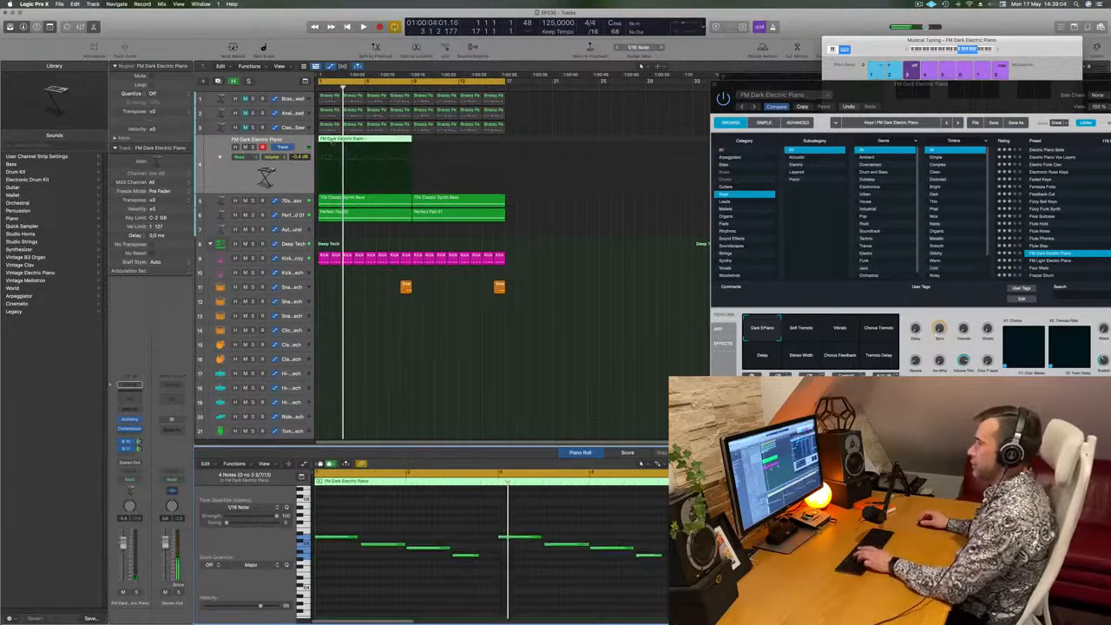
key("super+z")
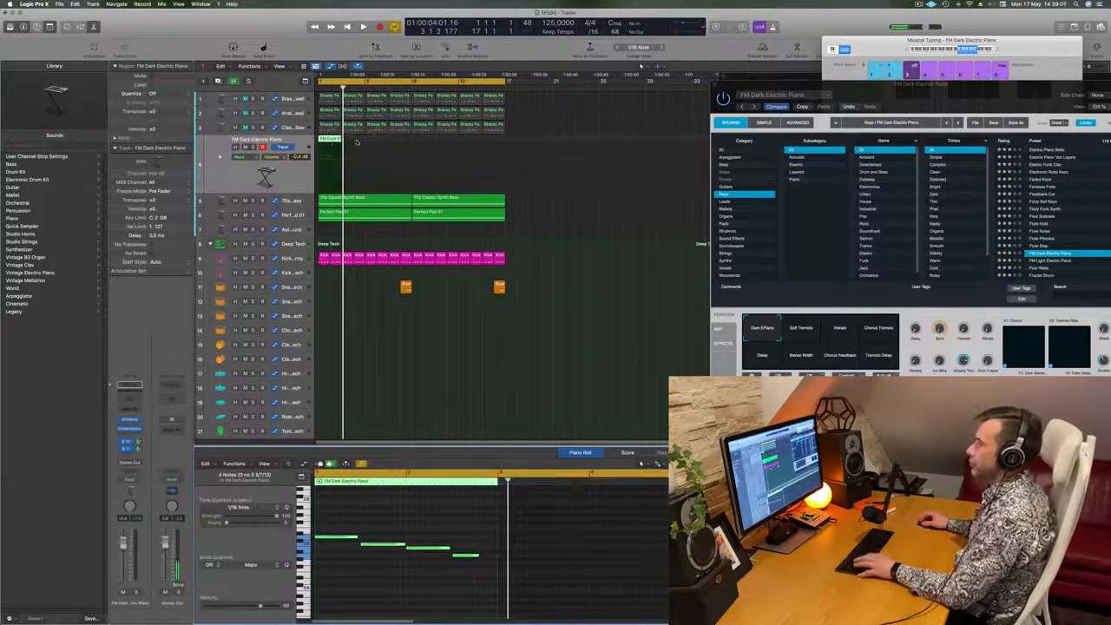
left_click(365, 158)
left_click(330, 157)
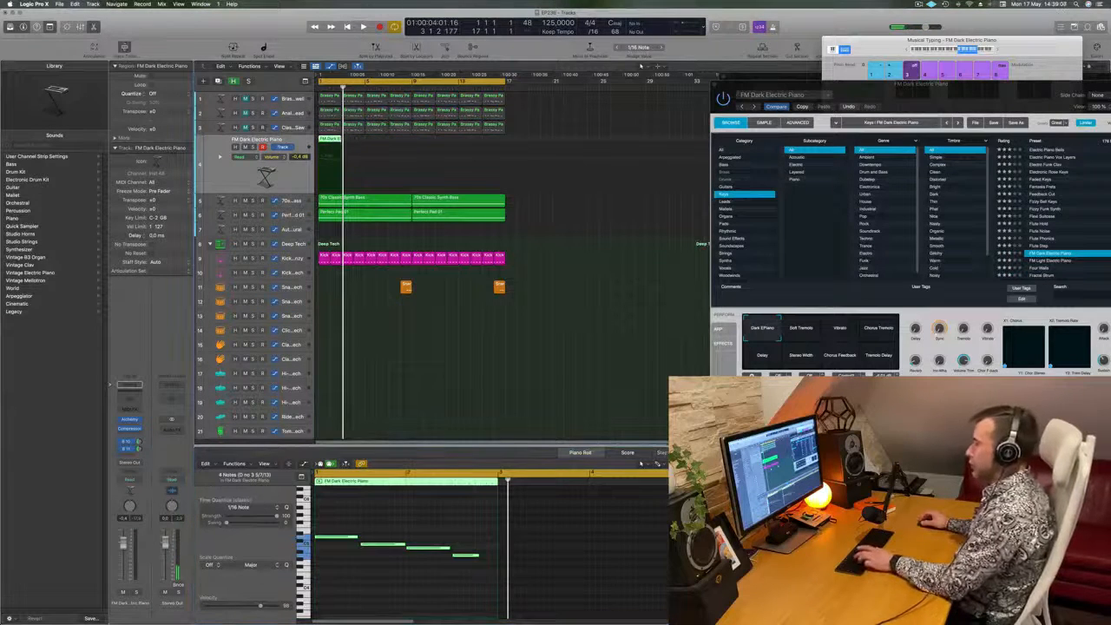
key("super+r")
key("super+r")
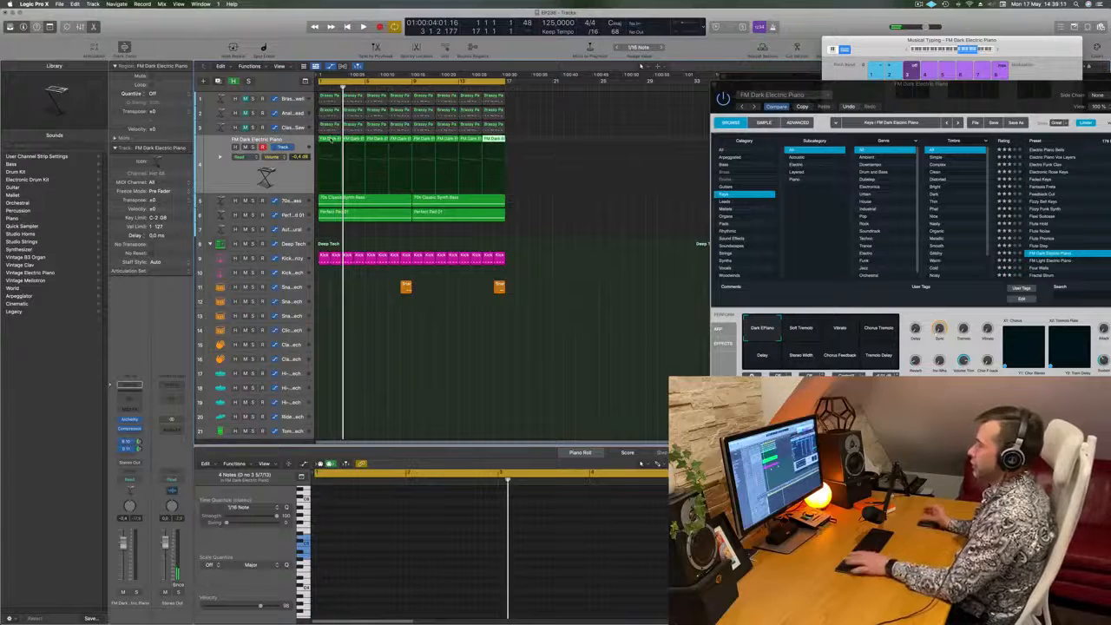
key("space")
left_click(277, 179)
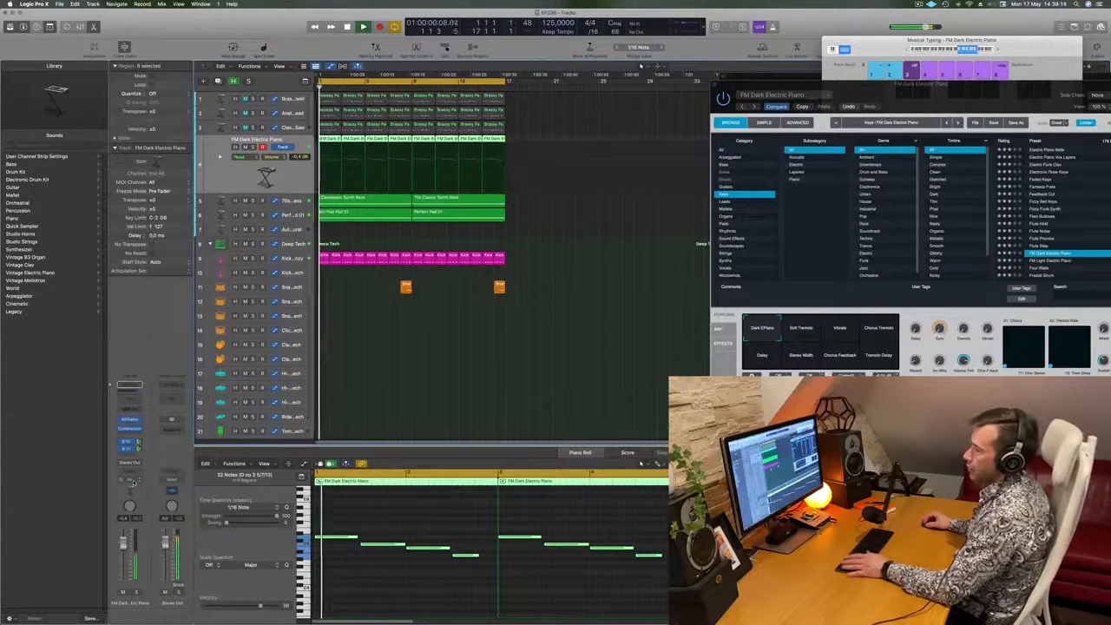
- Insert the Step FX multi-effect after the compressor on the FM Dark Electric Piano channel and reposition its window
left_click(129, 480)
left_click(134, 438)
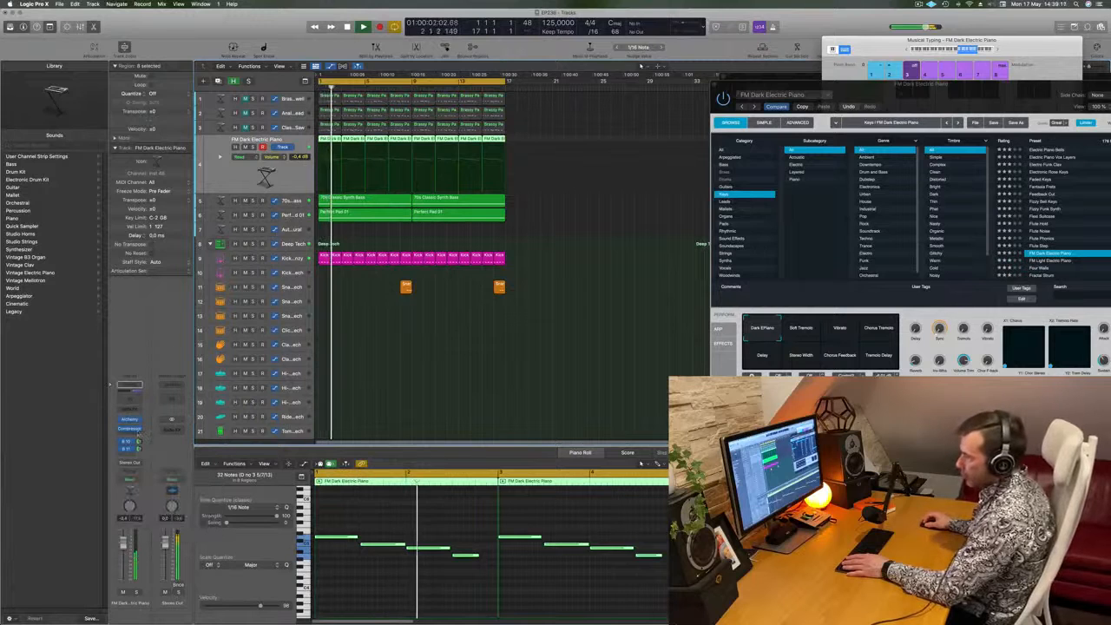
left_click(133, 436)
mouse_move(156, 578)
mouse_move(217, 578)
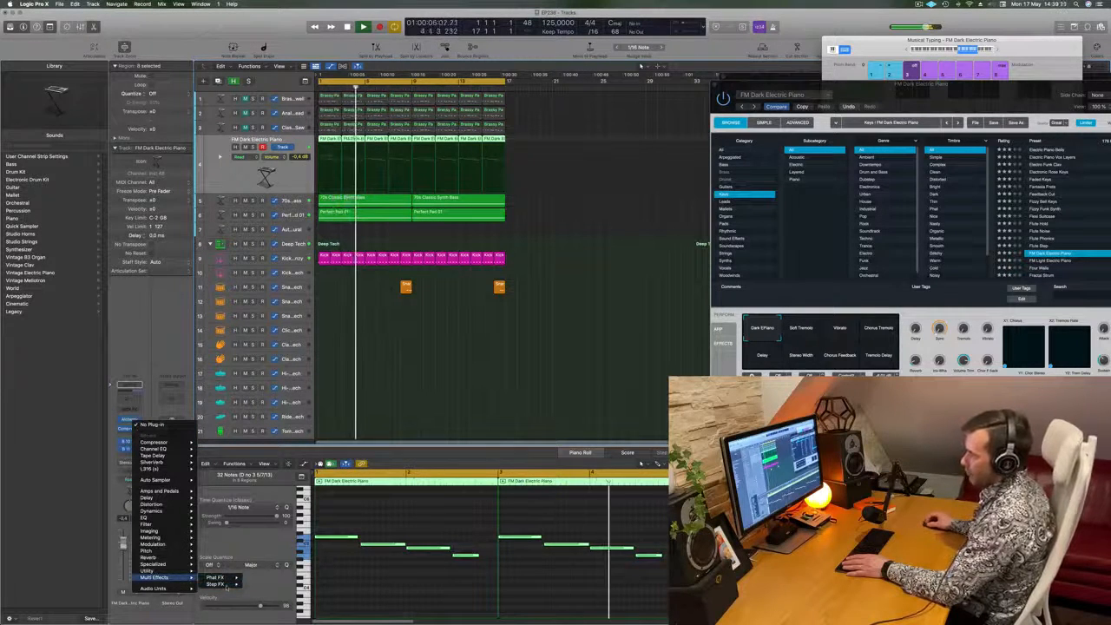
left_click(258, 585)
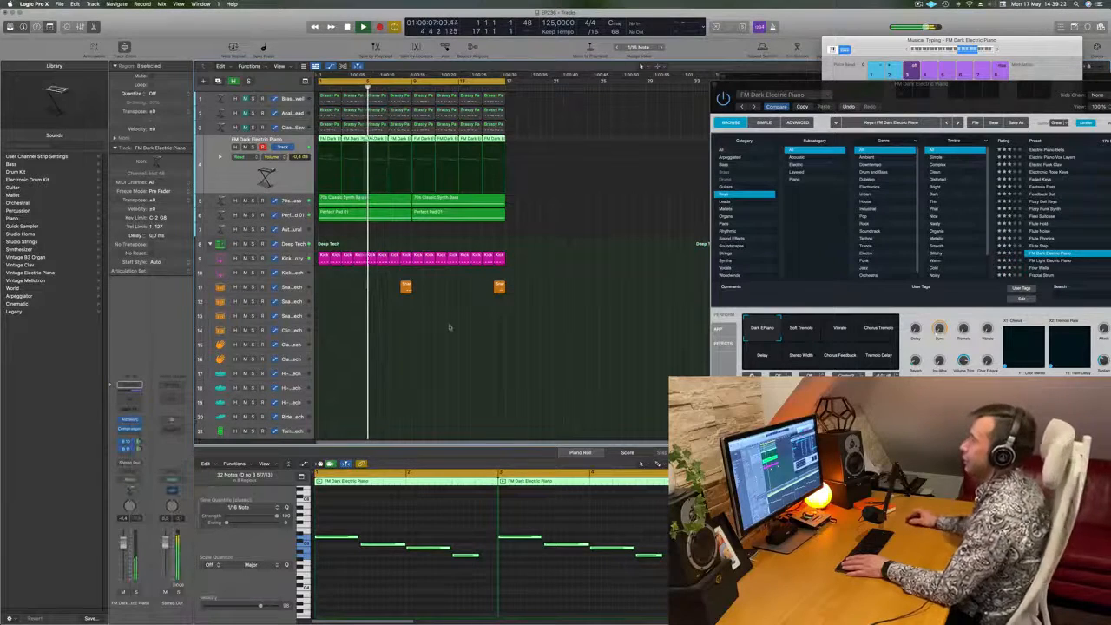
left_click_drag(547, 111, 770, 128)
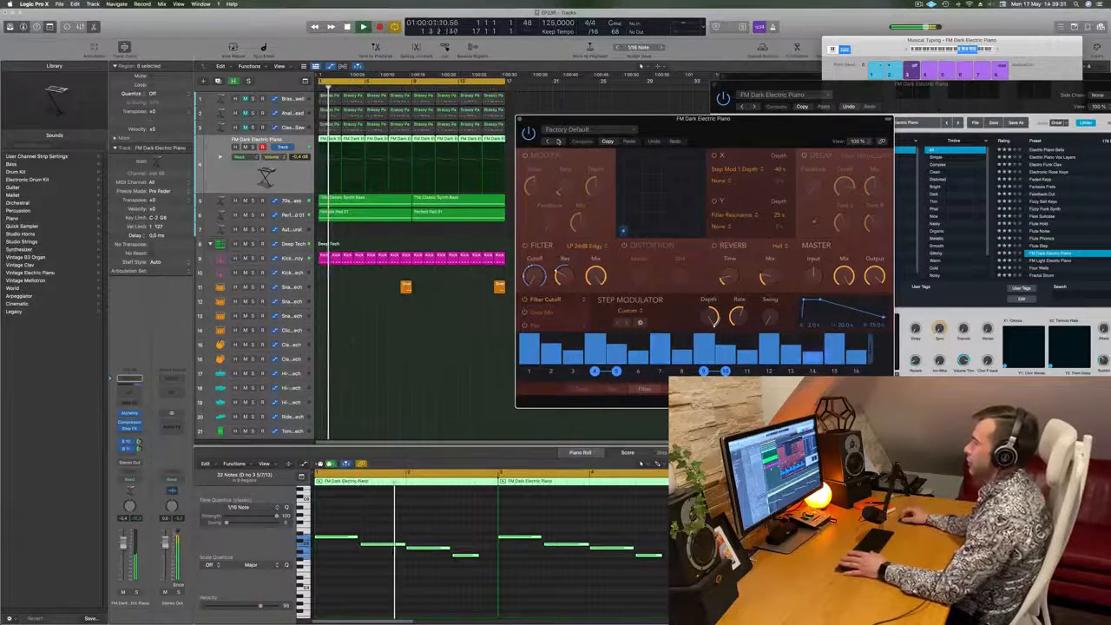
left_click_drag(719, 130, 697, 126)
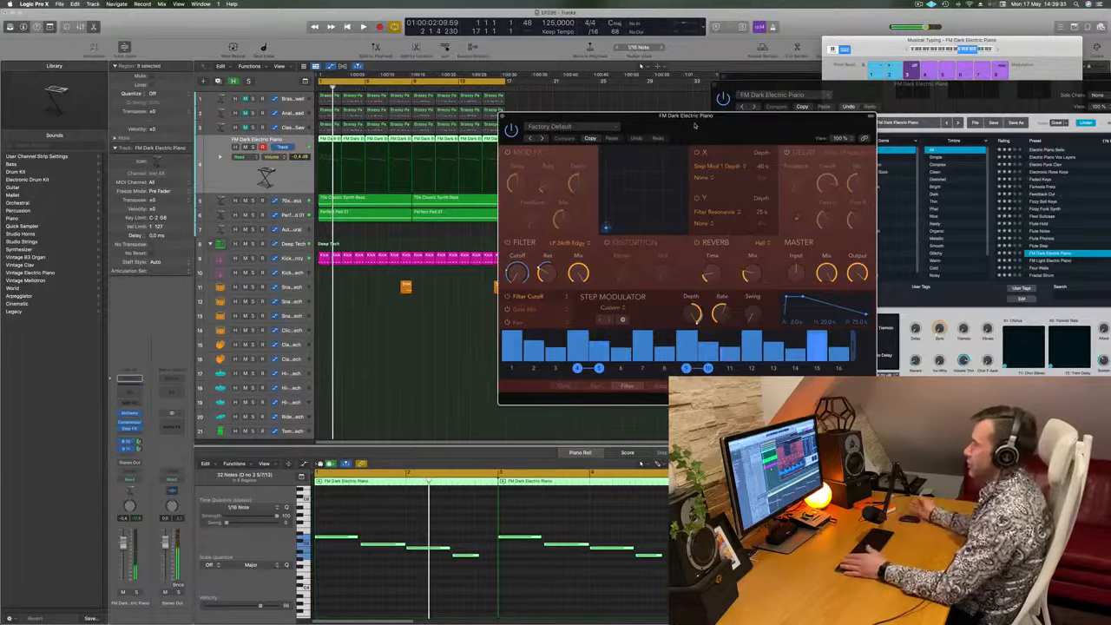
- Audition Step FX presets during playback and settle on Broken Echoes
key("space")
key("bracketright")
left_click_drag(696, 122, 745, 117)
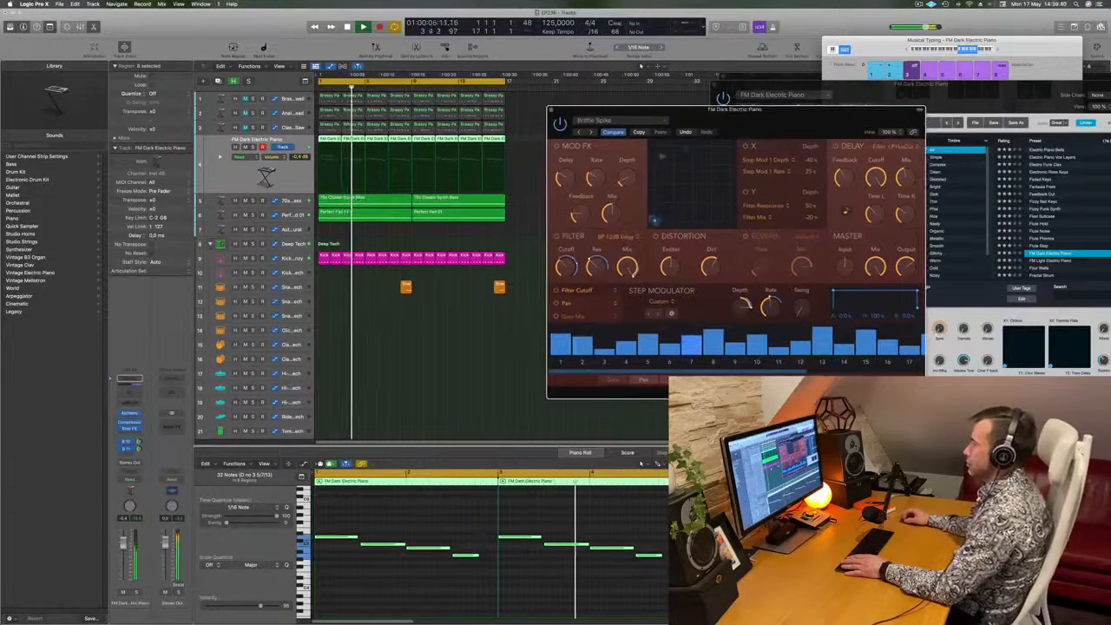
left_click(592, 132)
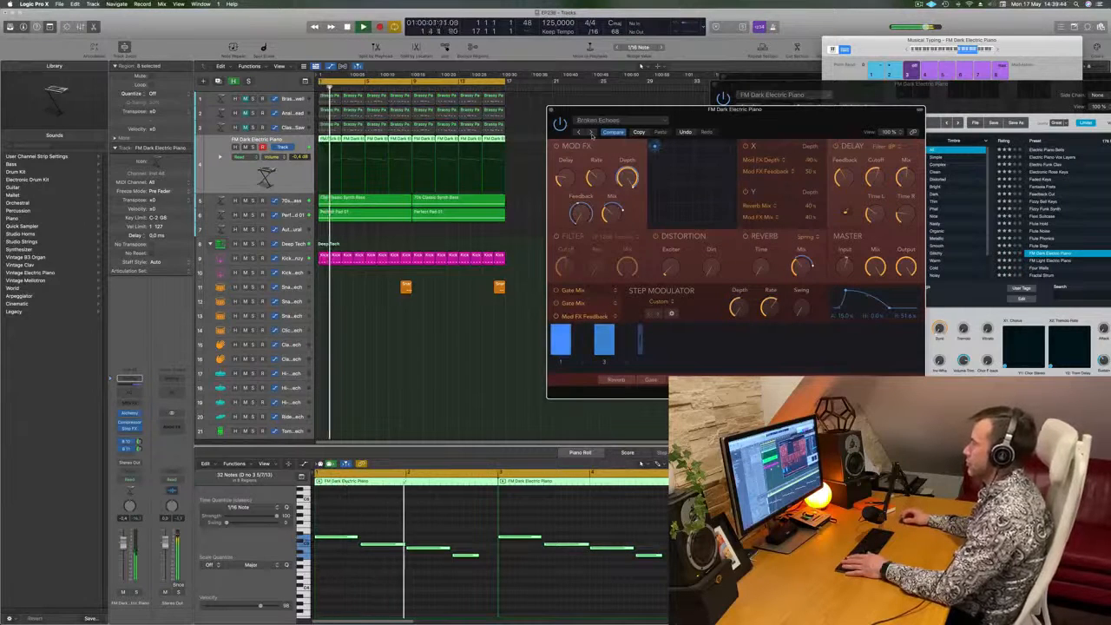
left_click_drag(758, 121, 719, 134)
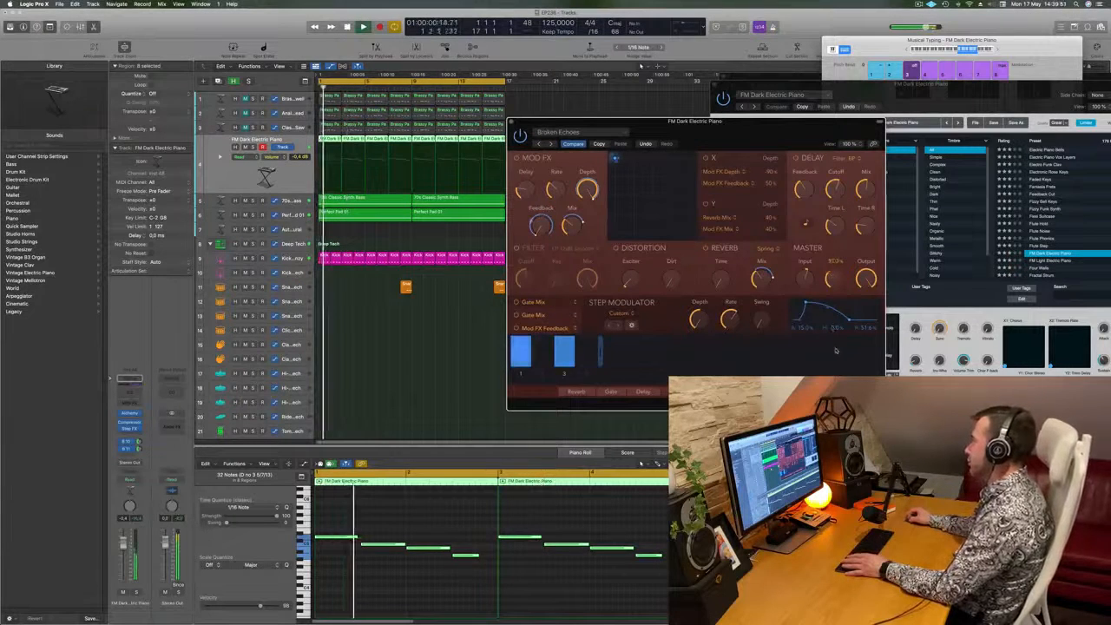
- Reshape the Step Modulator envelope to about 3.1, 20.6 and 46.2 and raise the swing while auditioning the loop
left_click_drag(839, 342, 841, 311)
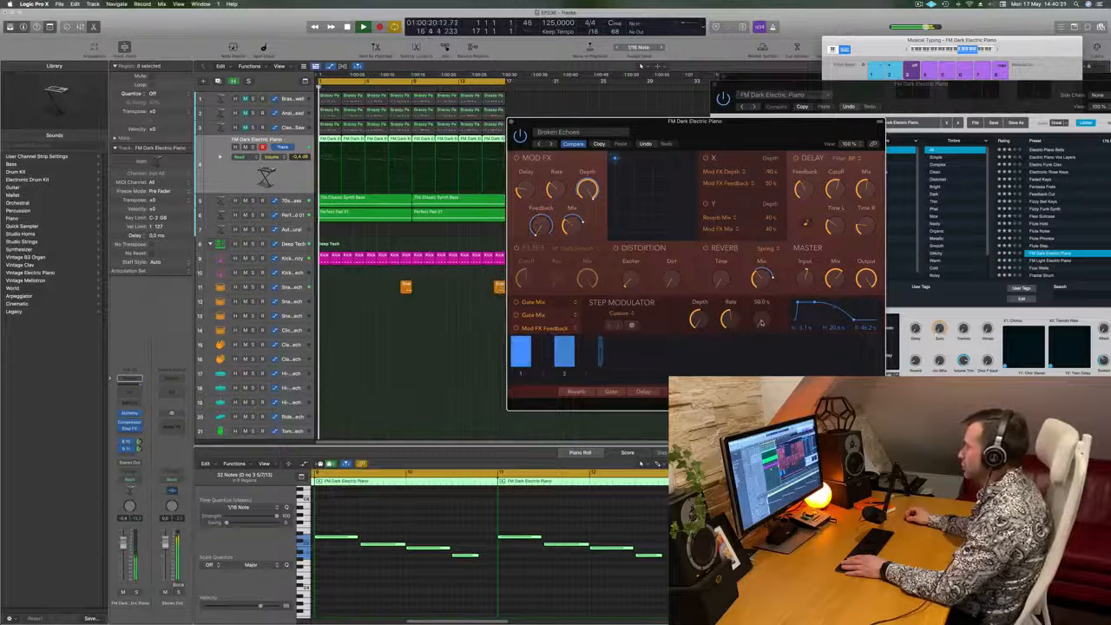
key("space")
key("space")
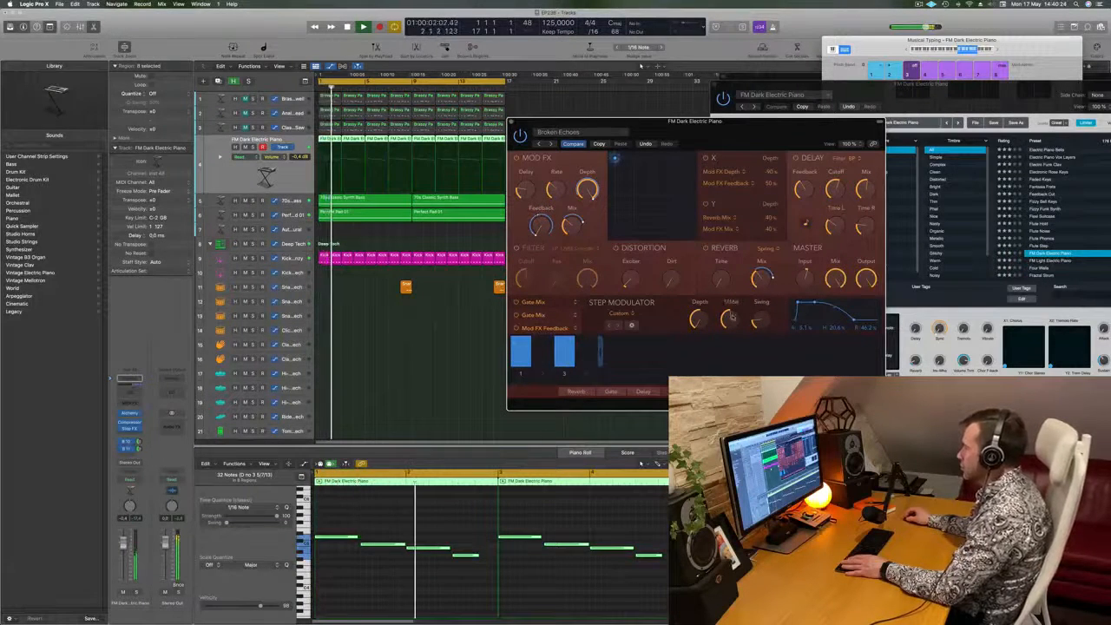
- Fine-tune the Step Modulator's rate and depth in Step FX, replaying the loop to compare settings
left_click_drag(732, 317, 734, 336)
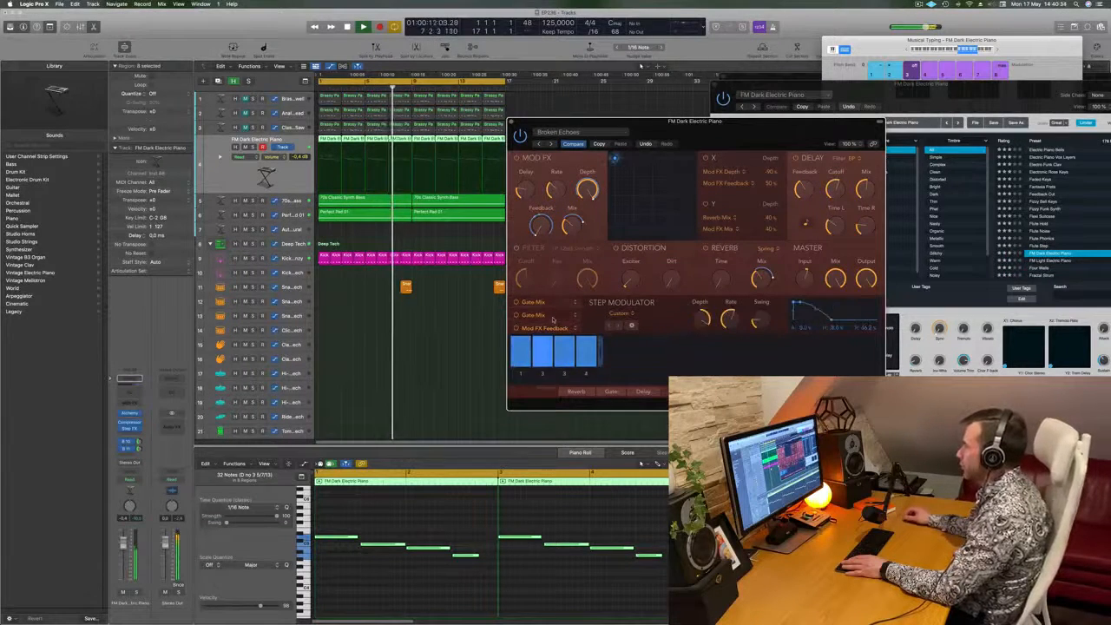
left_click_drag(733, 318, 733, 322)
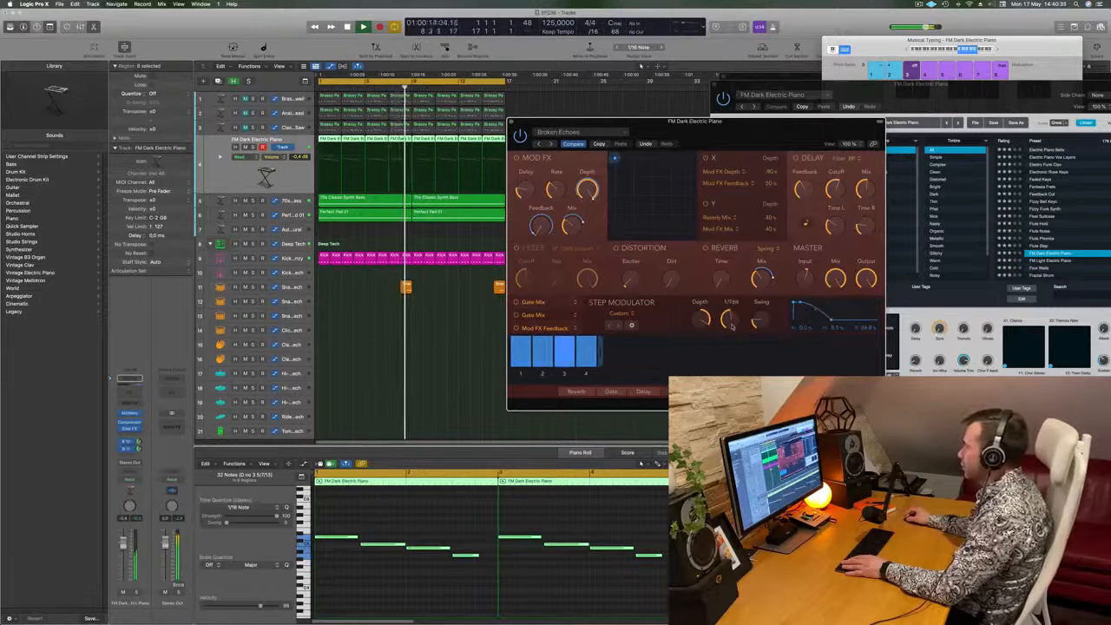
left_click_drag(732, 331, 704, 327)
key("Return")
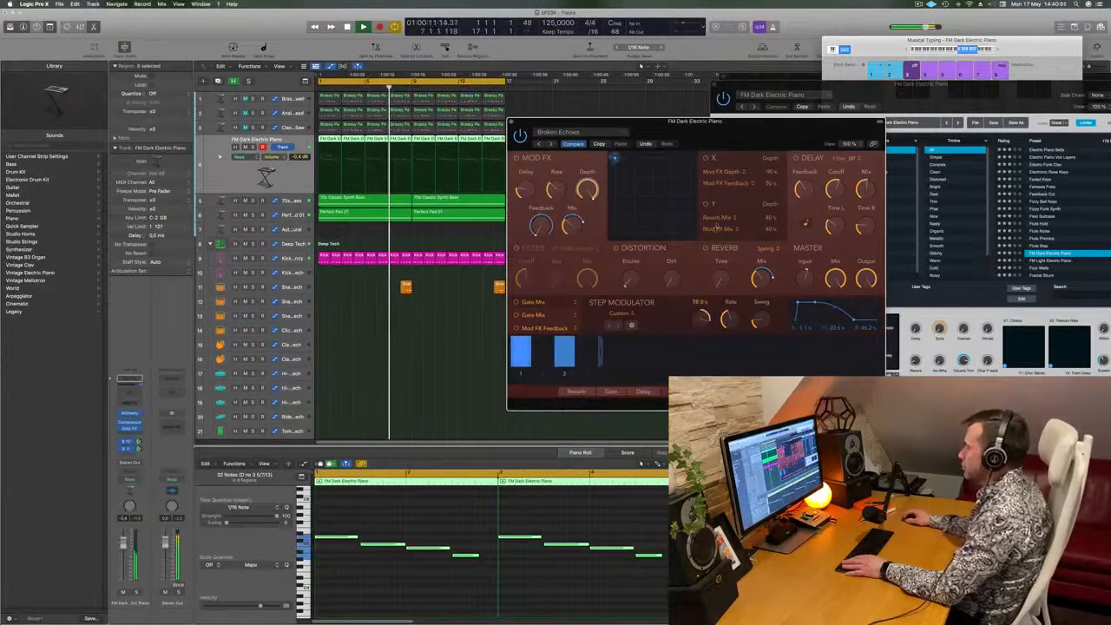
key("space")
key("space")
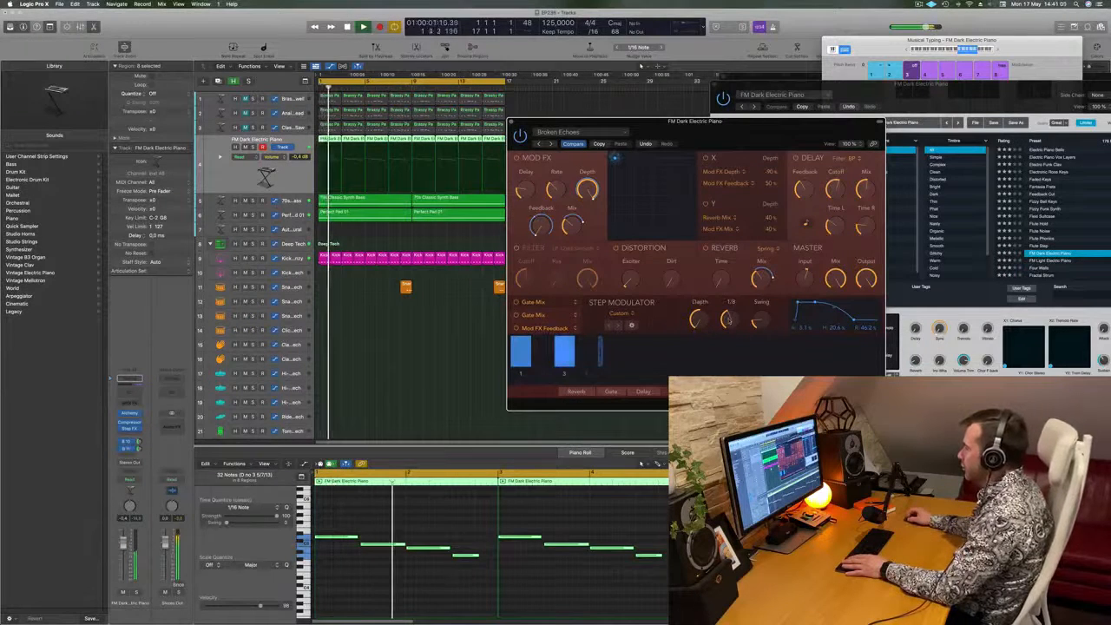
left_click_drag(728, 320, 731, 314)
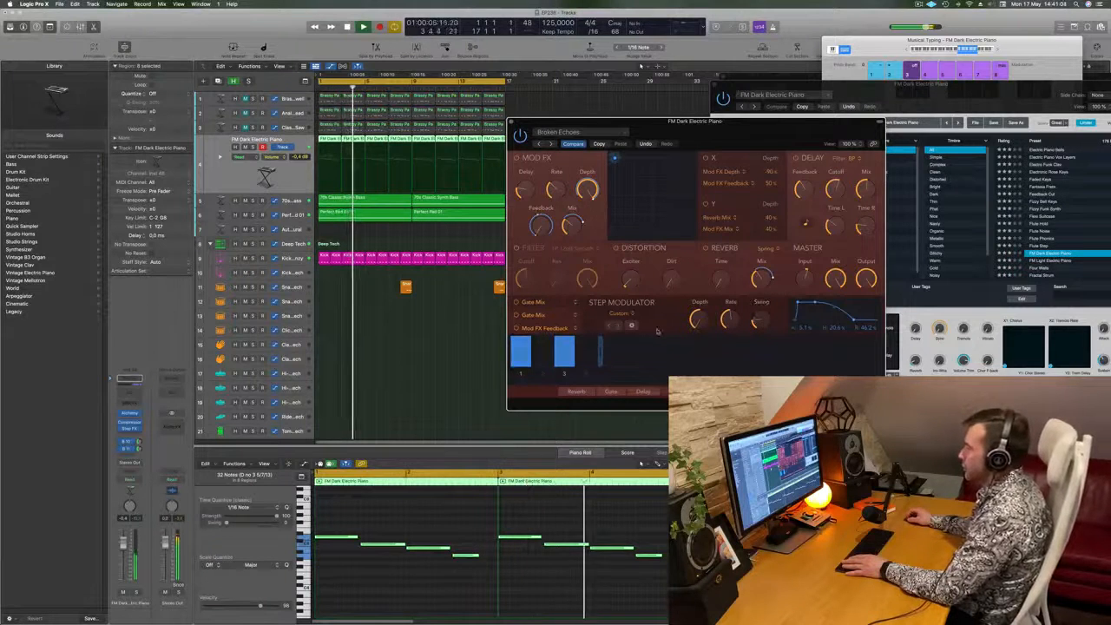
- Remove the Step Modulator's swing and lower the master Mix in Step FX
left_click_drag(761, 321, 761, 345)
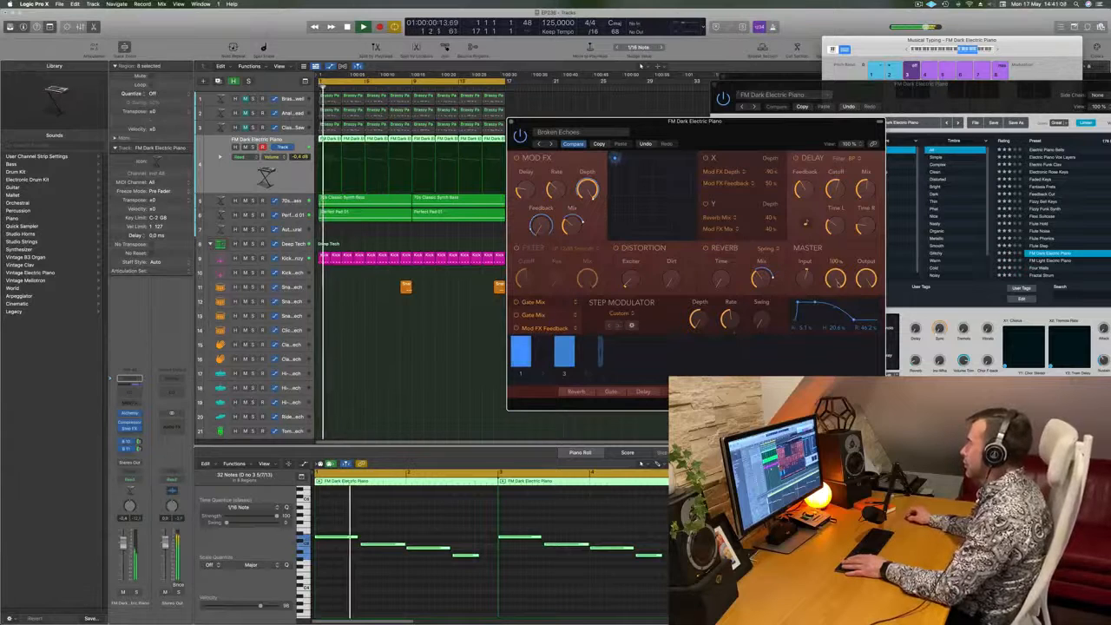
left_click_drag(841, 287, 841, 291)
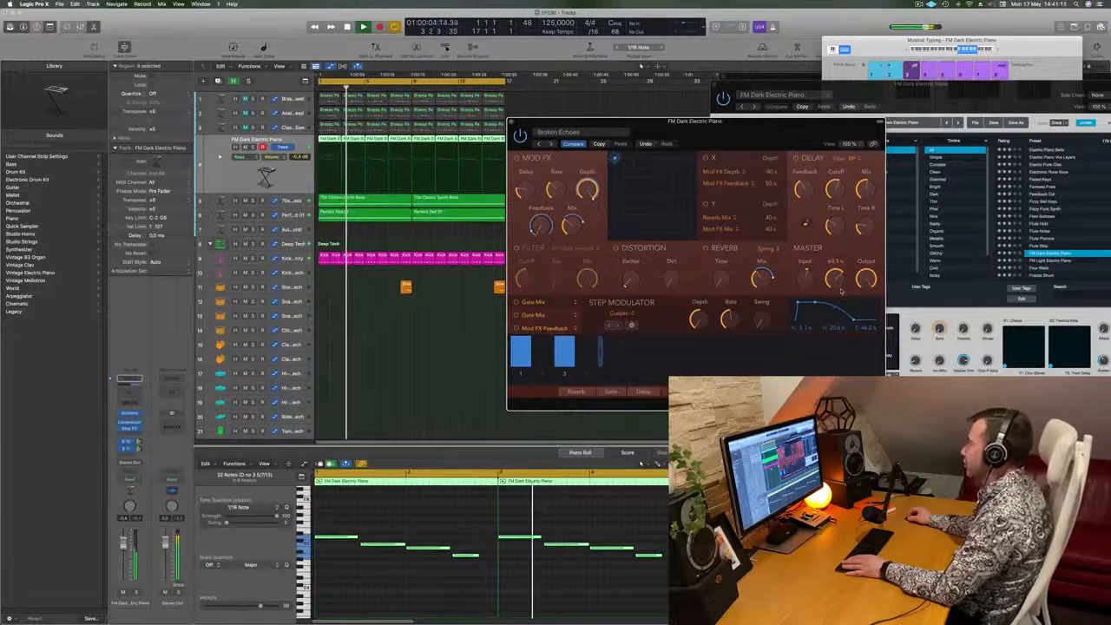
left_click_drag(744, 142, 750, 141)
key("Return")
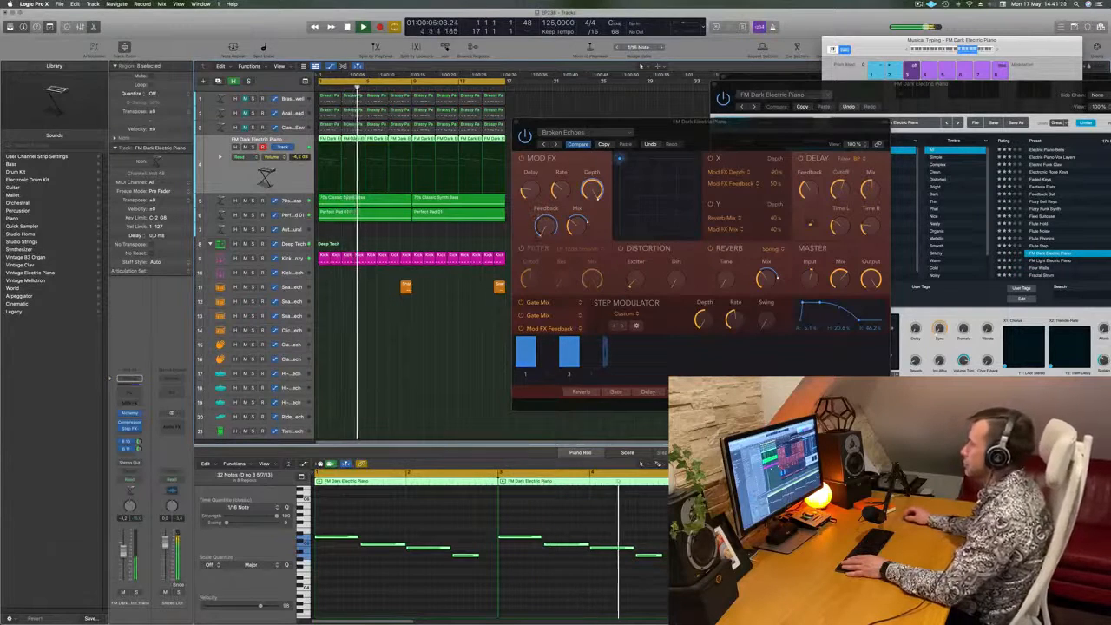
- Set the FM Dark Electric Piano track's volume to -4.1 dB and close the Step FX window
left_click_drag(771, 131, 672, 141)
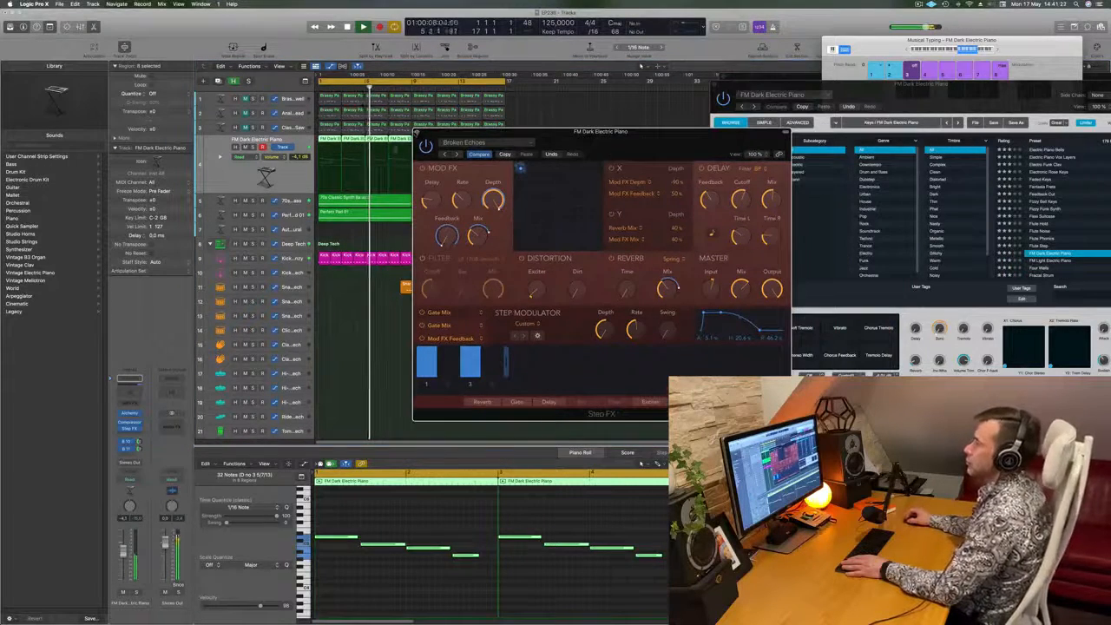
left_click(417, 132)
key("space")
key("Return")
key("space")
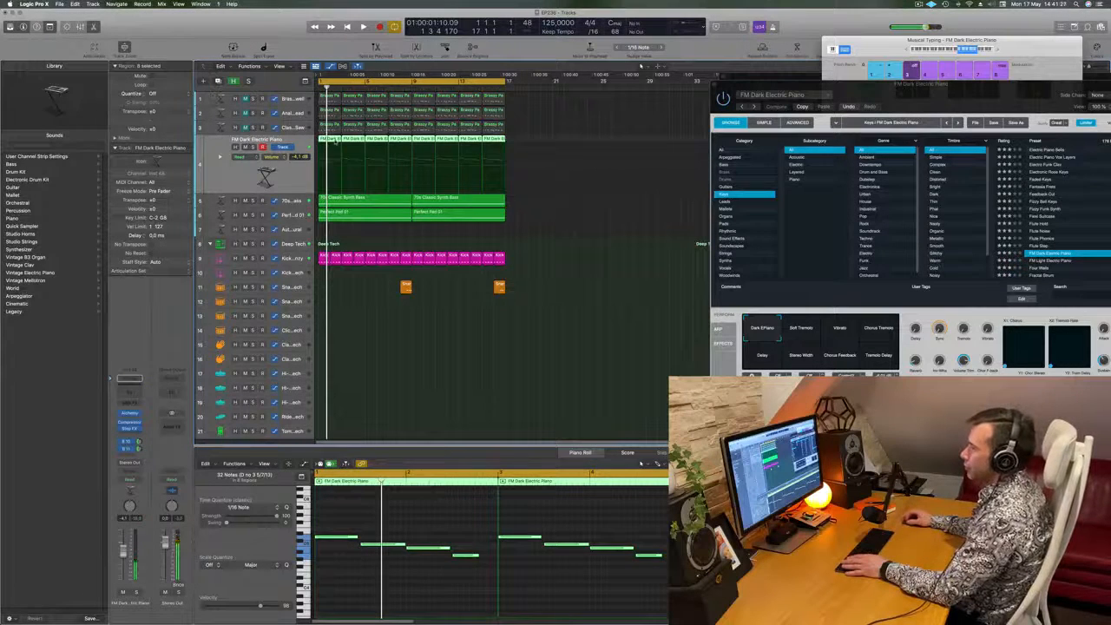
- Duplicate the FM Dark Electric Piano track with the original muted, and copy its first two-bar region onto the duplicate at bar 1
key("super+d")
left_click(245, 141)
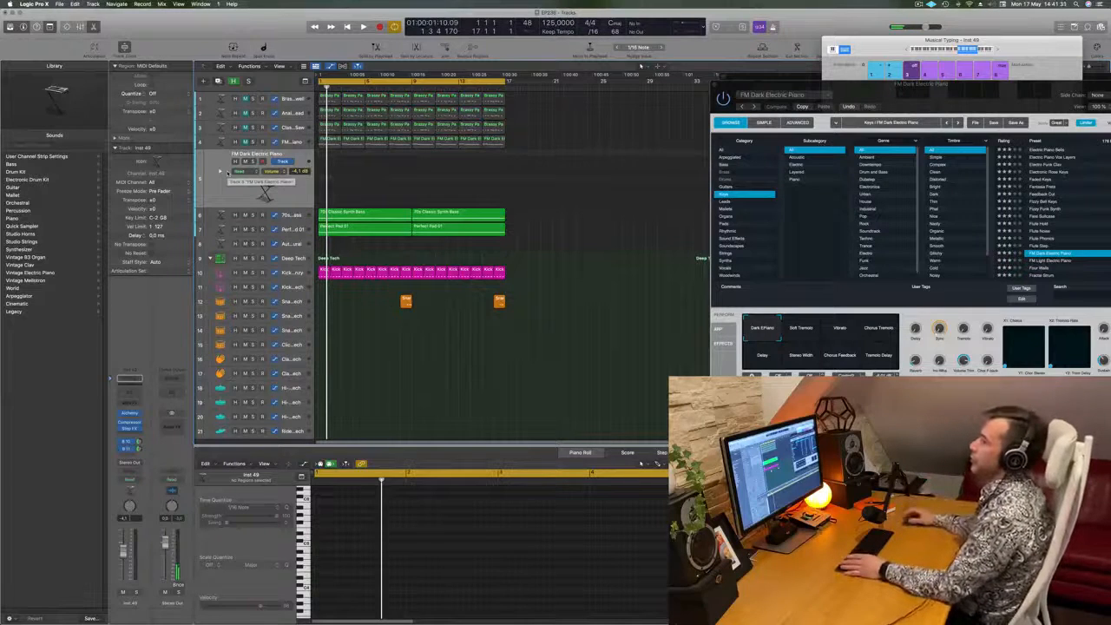
key("Return")
left_click_drag(330, 138, 330, 167)
key("Return")
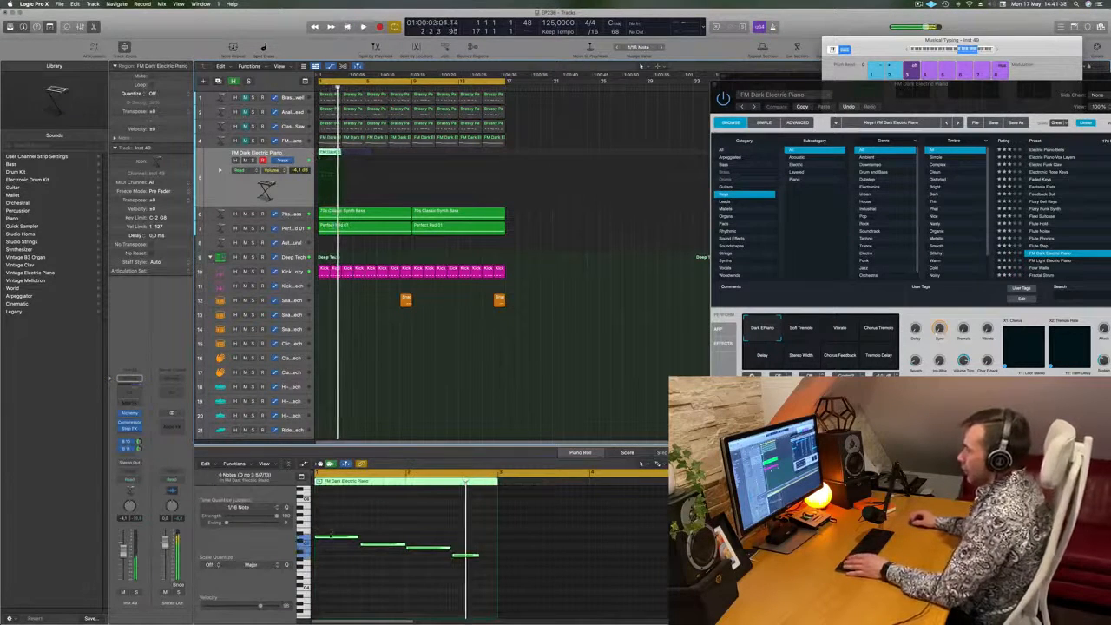
- Shorten the copied region's four notes to brief stabs and duplicate all of them about three sixteenth notes to the right
left_click_drag(340, 516, 455, 567)
left_click_drag(334, 527, 419, 549)
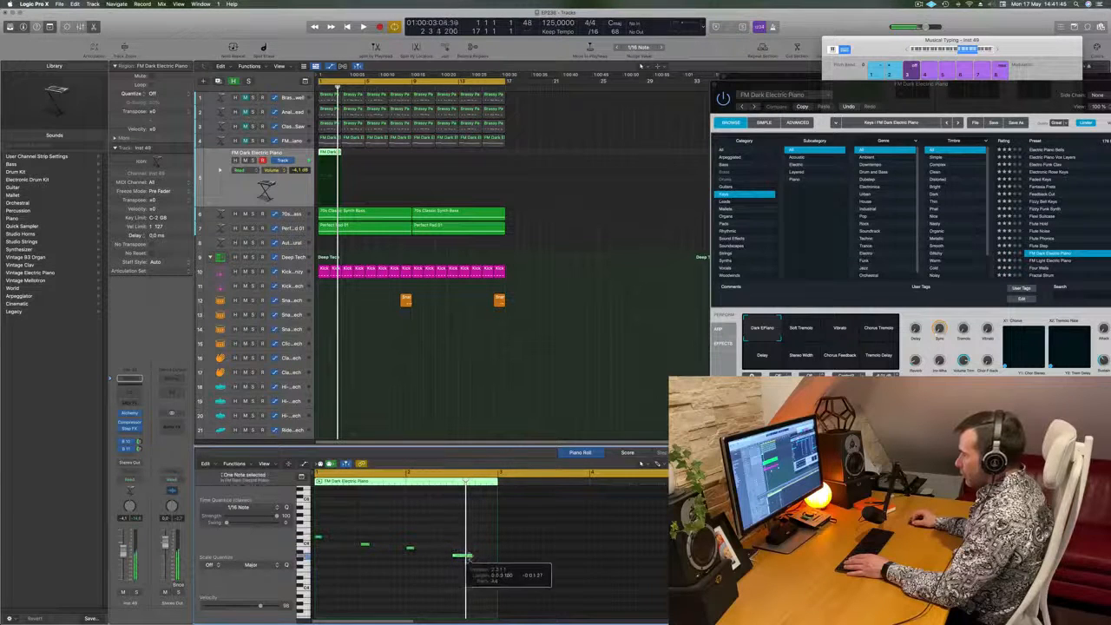
key("super+a")
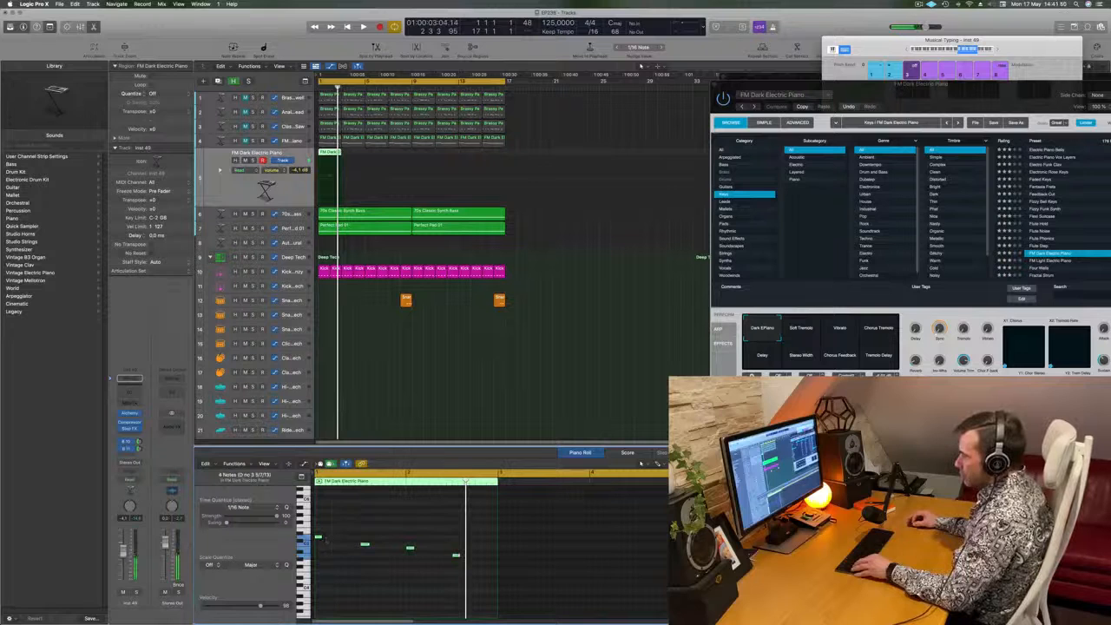
left_click_drag(325, 540, 341, 545)
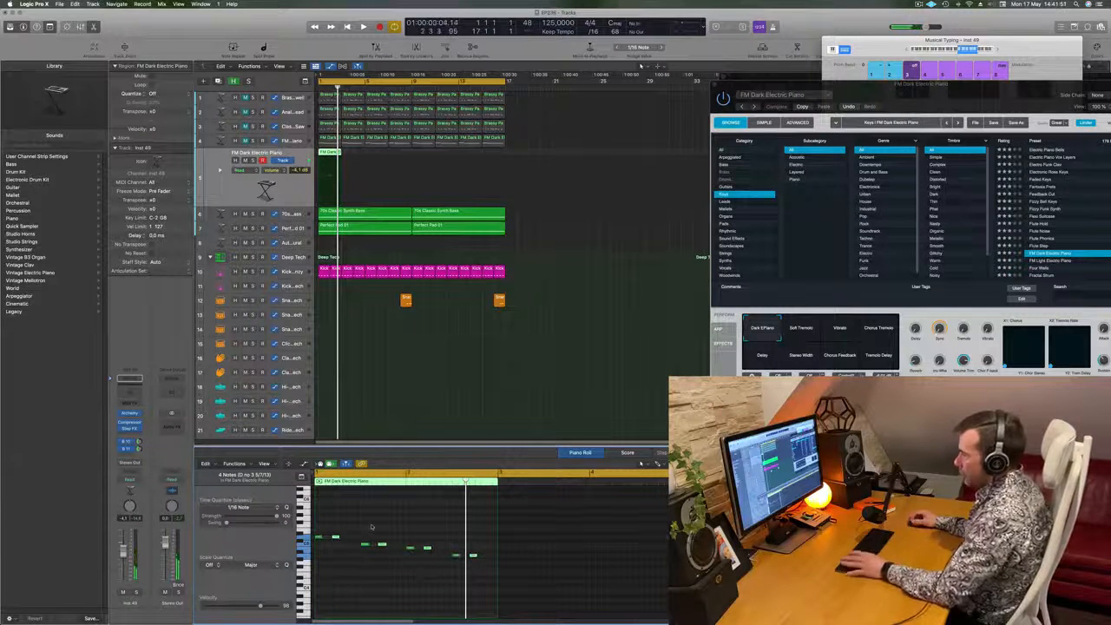
key("space")
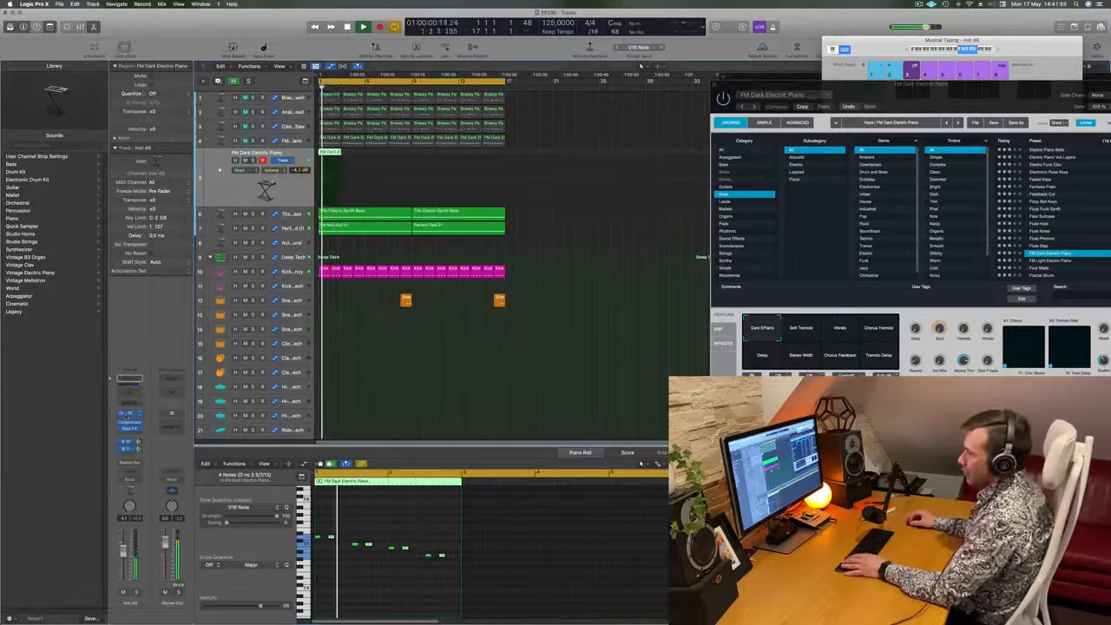
- Open Alchemy on the duplicated track and audition the Haunting Piano and High Energy Lead presets with the stabs playing
left_click(129, 414)
key("space")
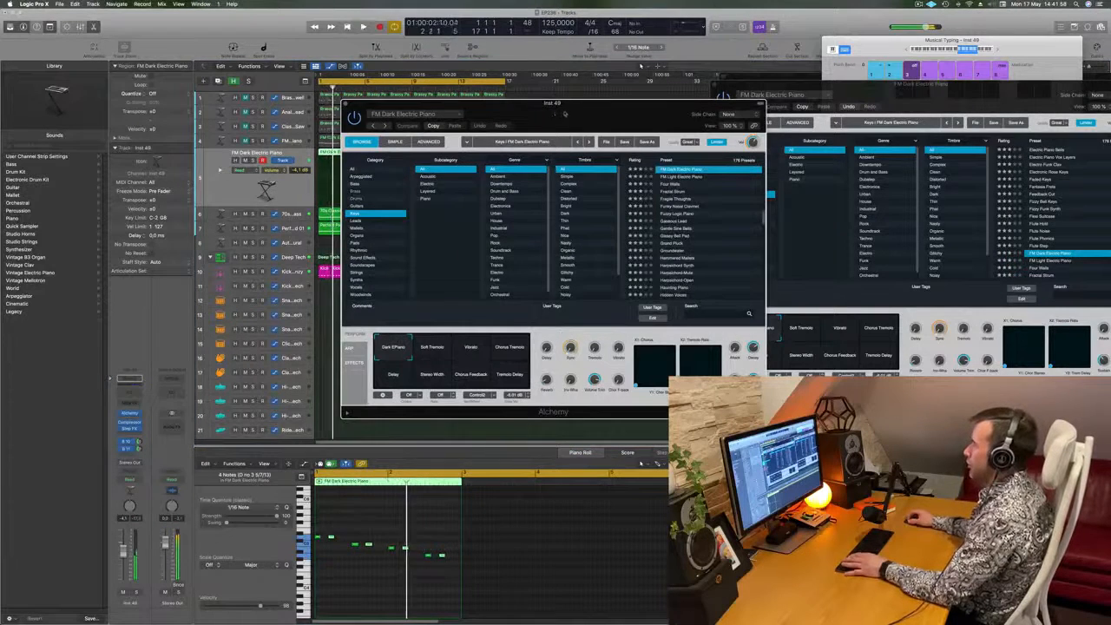
left_click_drag(565, 113, 539, 124)
key("space")
scroll(698, 225, "down", 3)
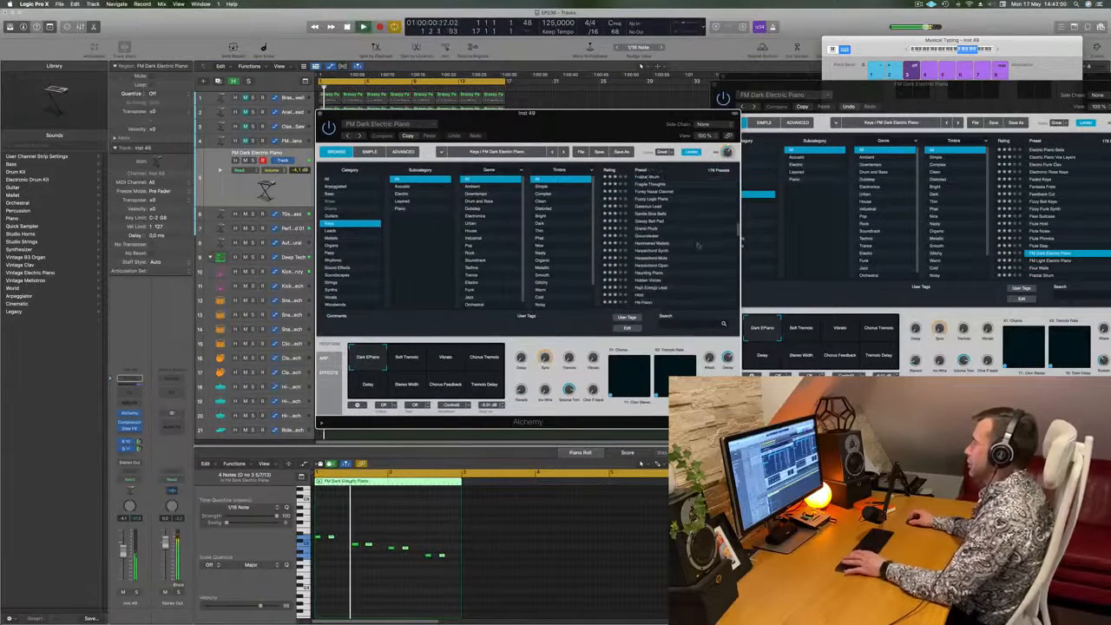
left_click_drag(601, 115, 738, 94)
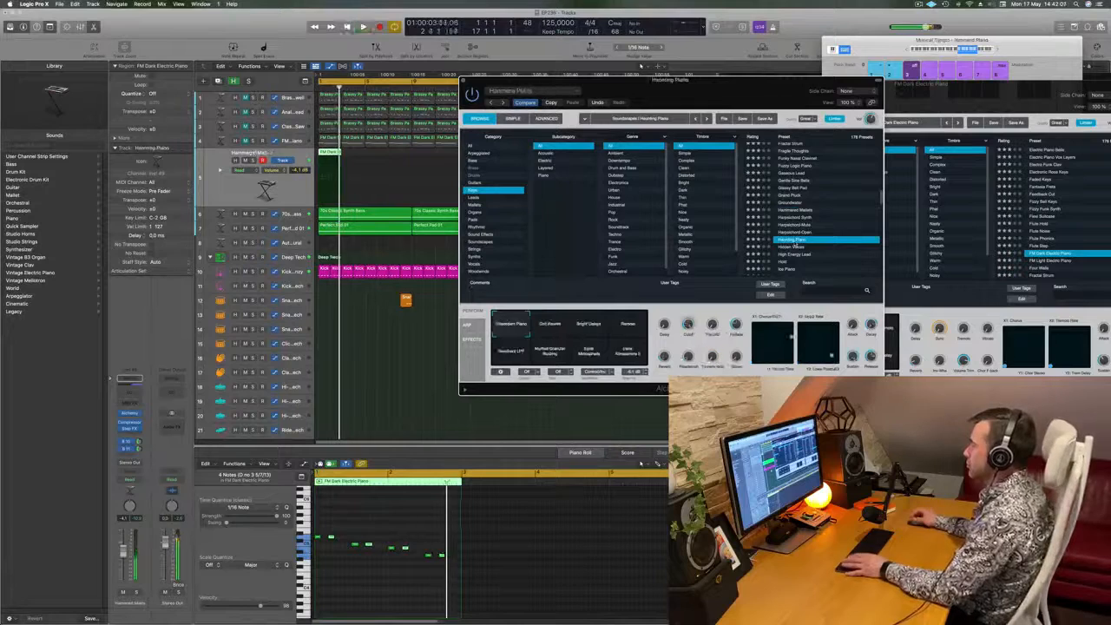
scroll(828, 227, "down", 2)
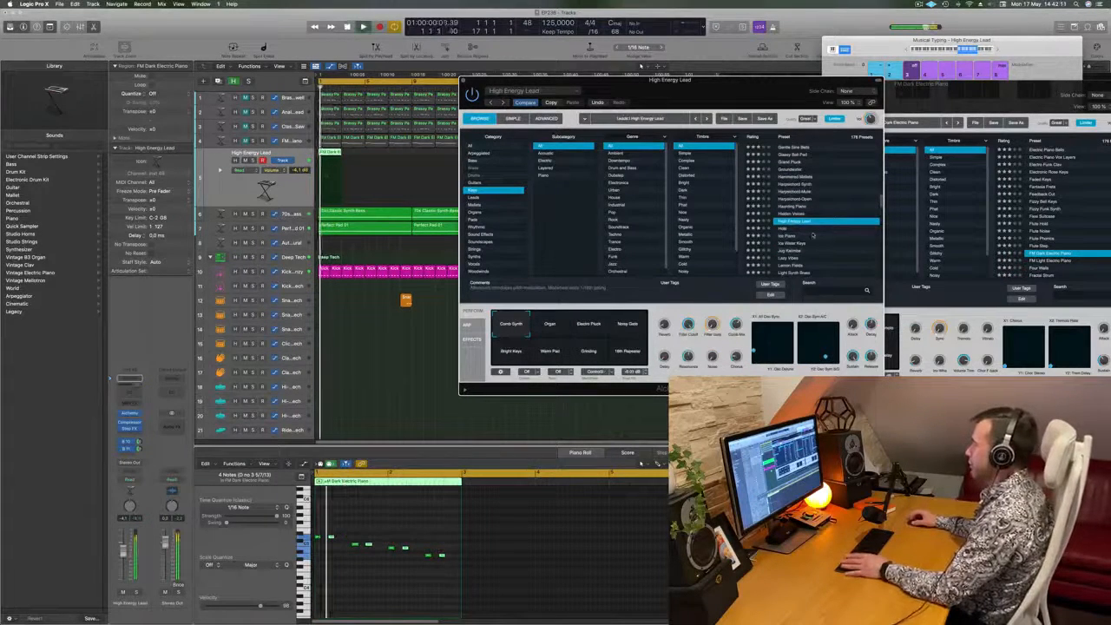
key("space")
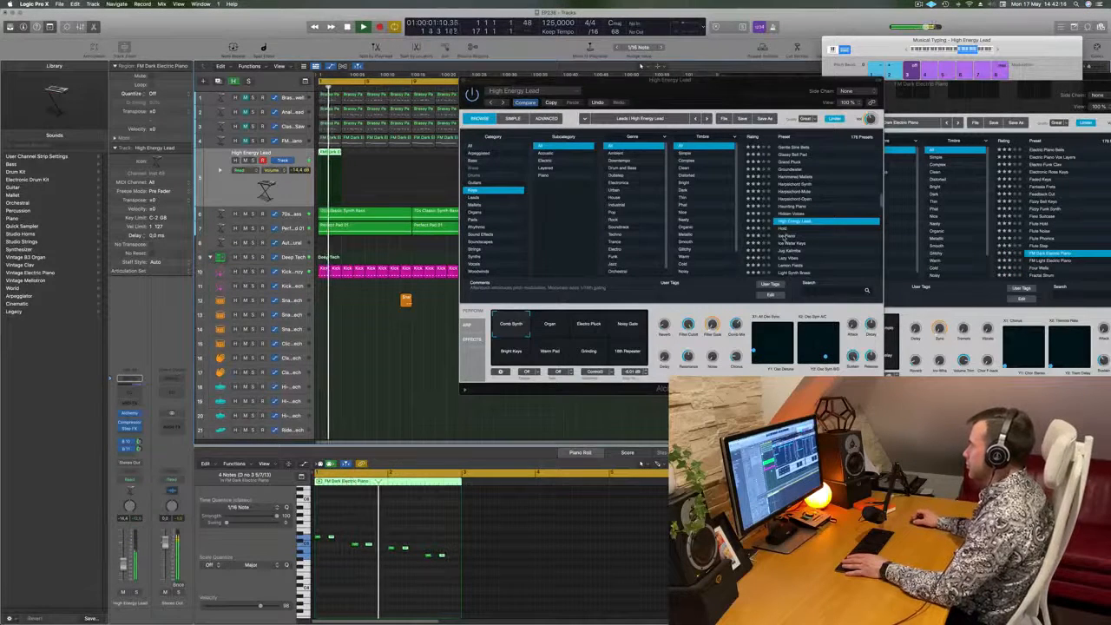
- Audition the Ice Piano, Jug Kalimba, Lemon Fields and Lonely Beacon presets against the playing loop
left_click(785, 236)
scroll(828, 220, "down", 2)
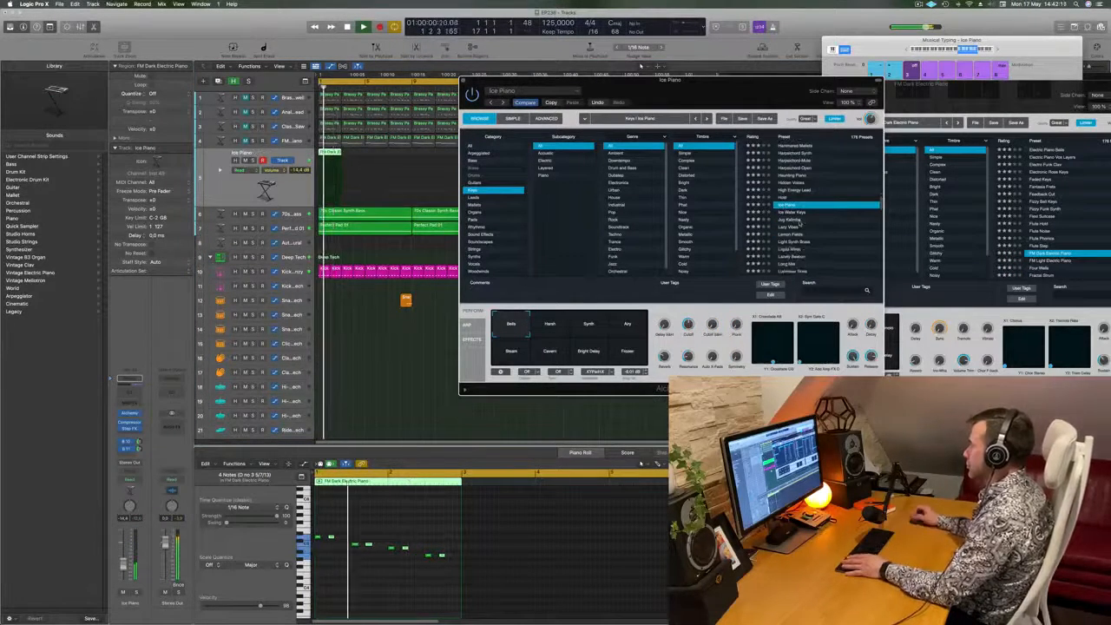
left_click(800, 222)
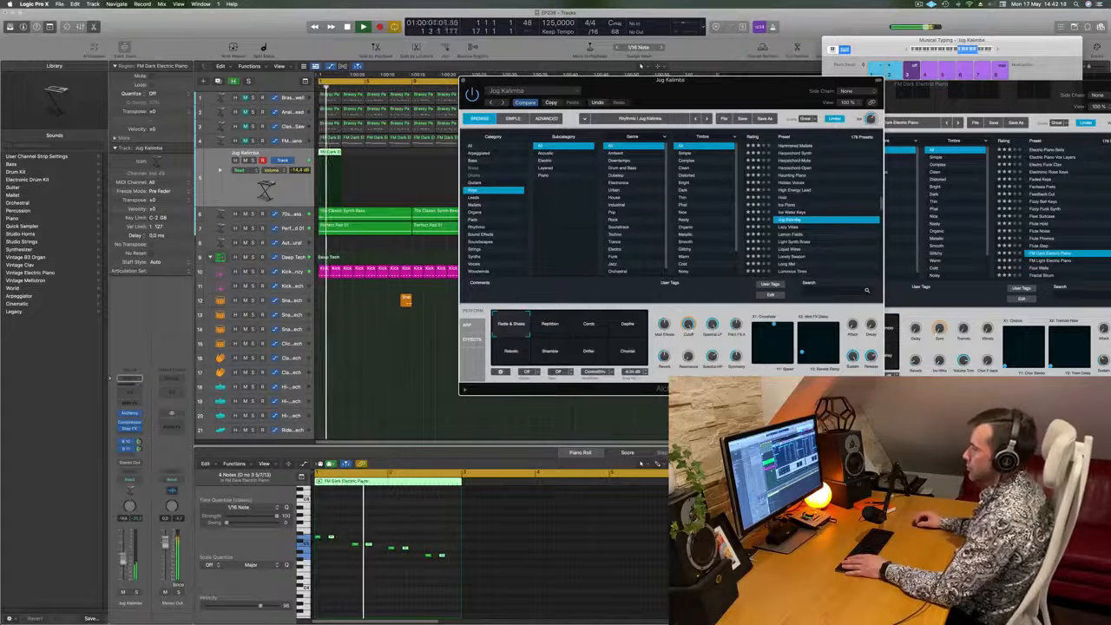
scroll(826, 248, "down", 1)
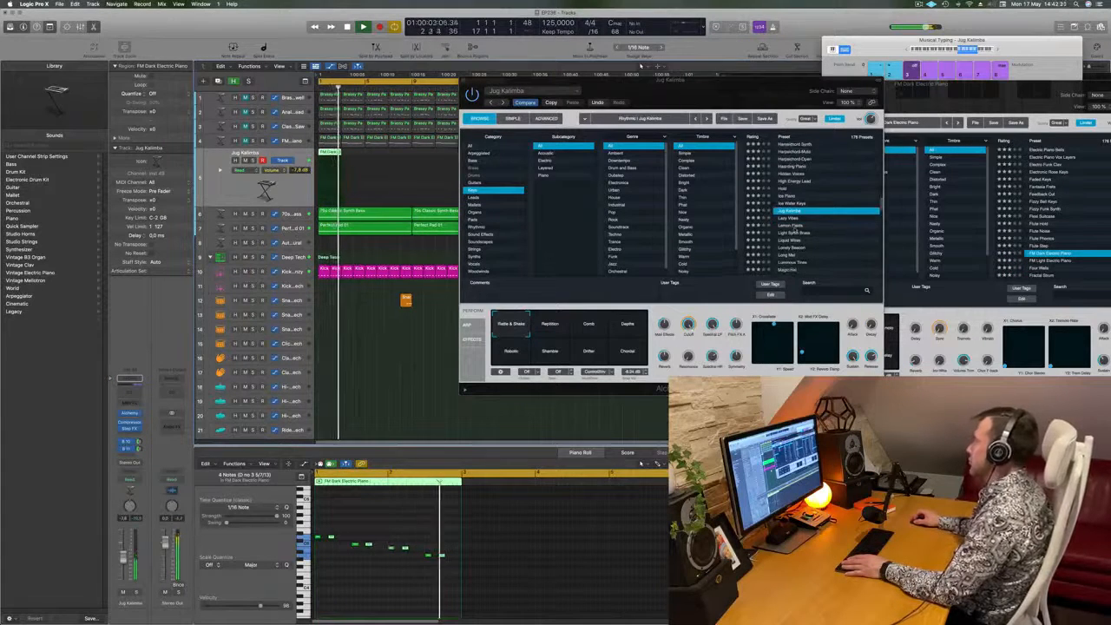
left_click(792, 227)
key("space")
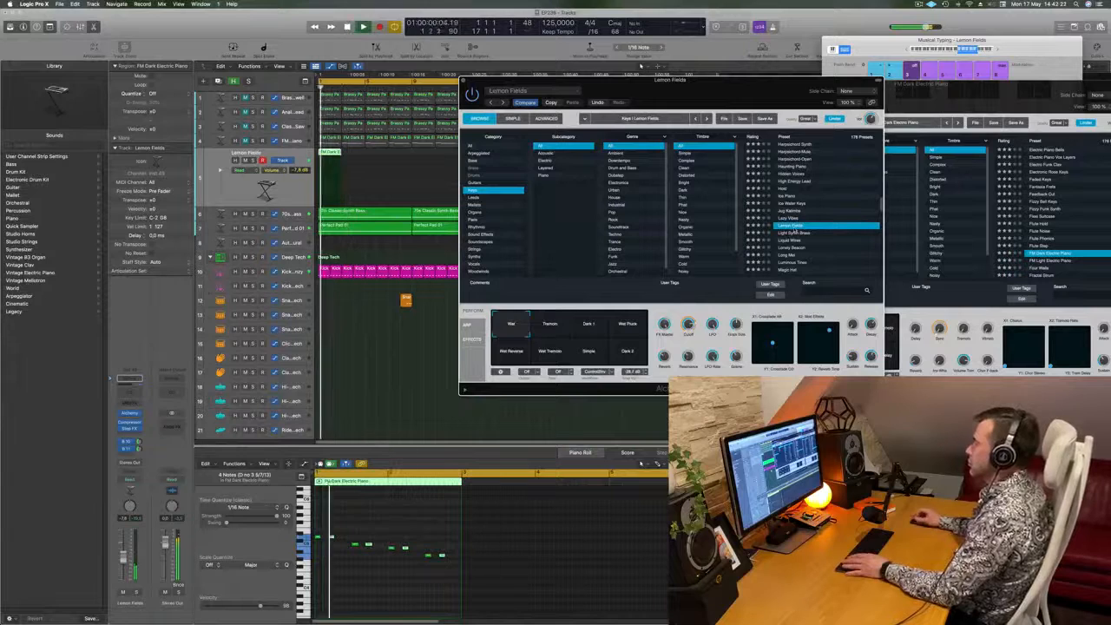
scroll(814, 230, "down", 3)
left_click(813, 231)
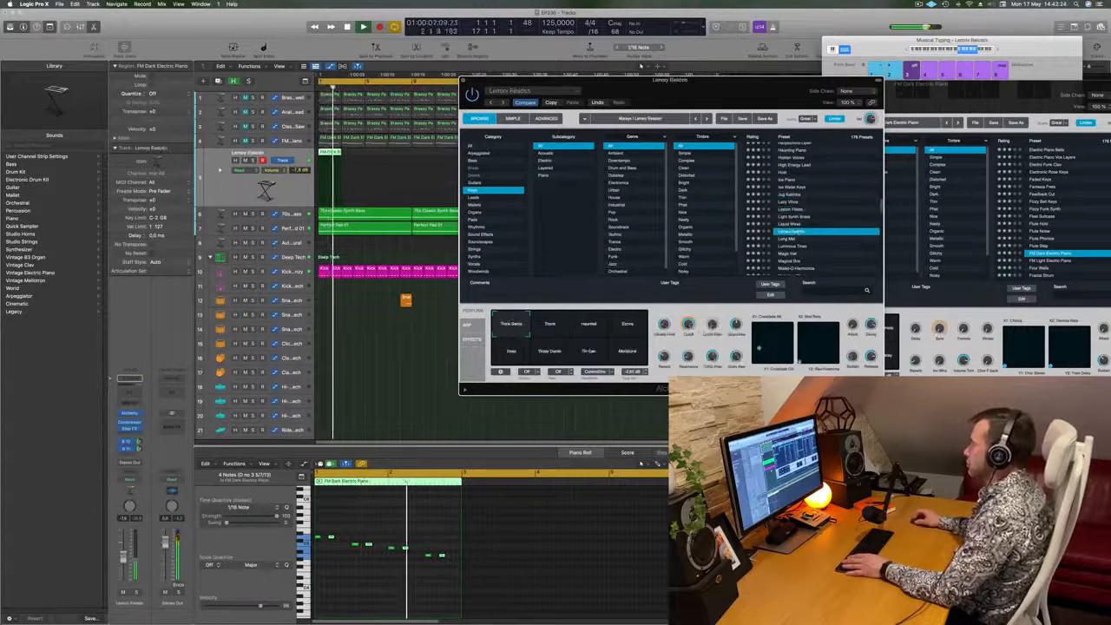
scroll(814, 230, "down", 2)
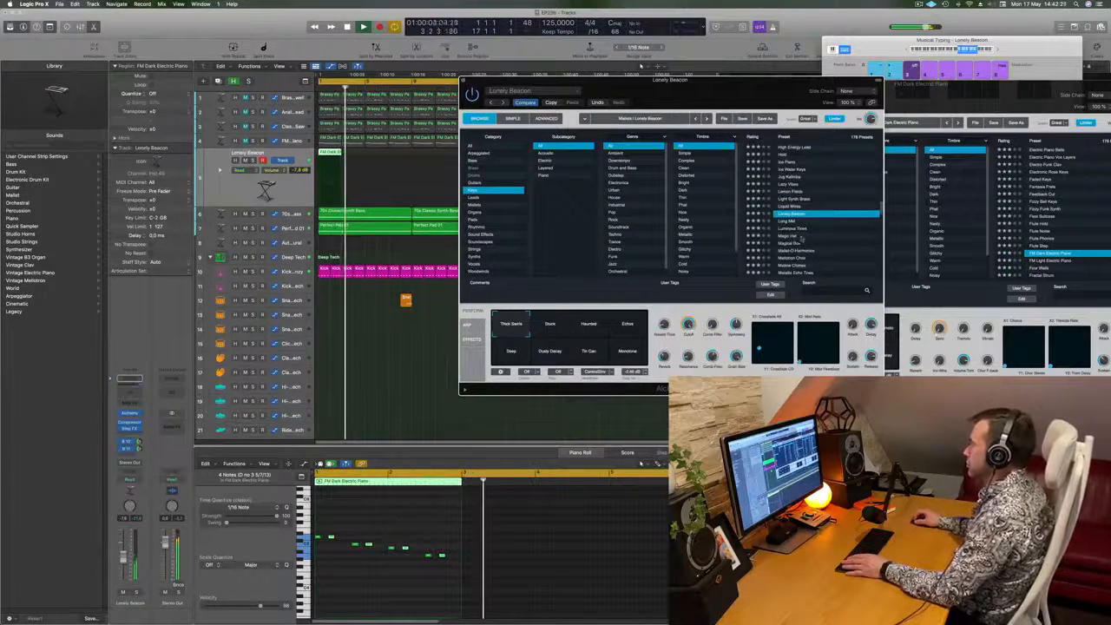
- Repeat the two-bar stab region on the duplicated track until it fills the loop to bar 17
key("space")
key("space")
left_click(326, 154)
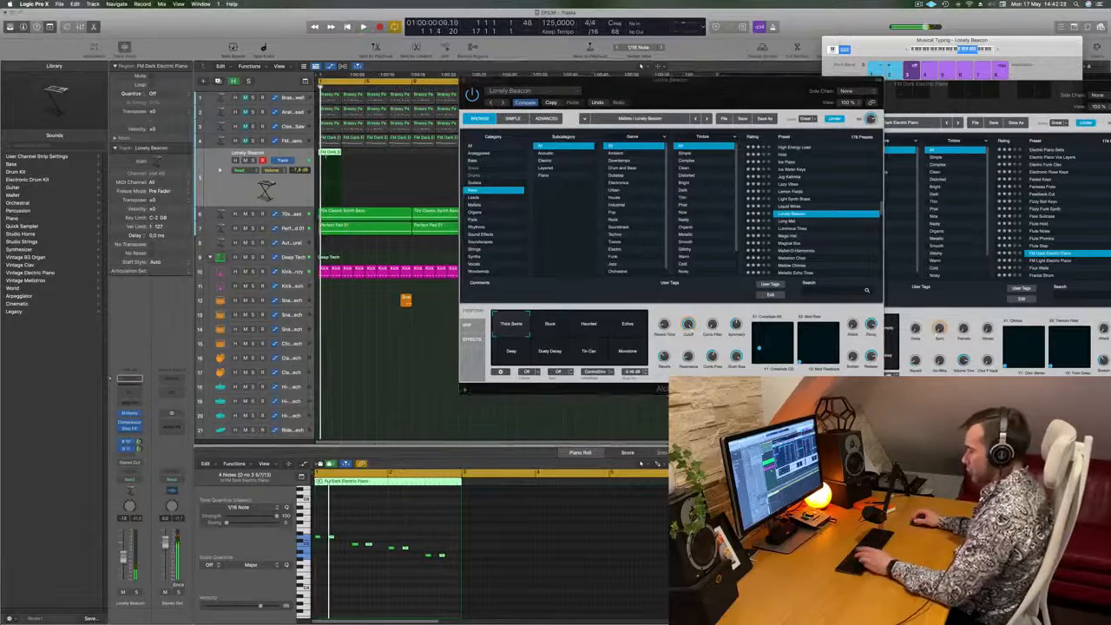
key("super+r")
key("super+r")
key("super+r")
key("super+r")
left_click_drag(615, 88, 618, 125)
key("space")
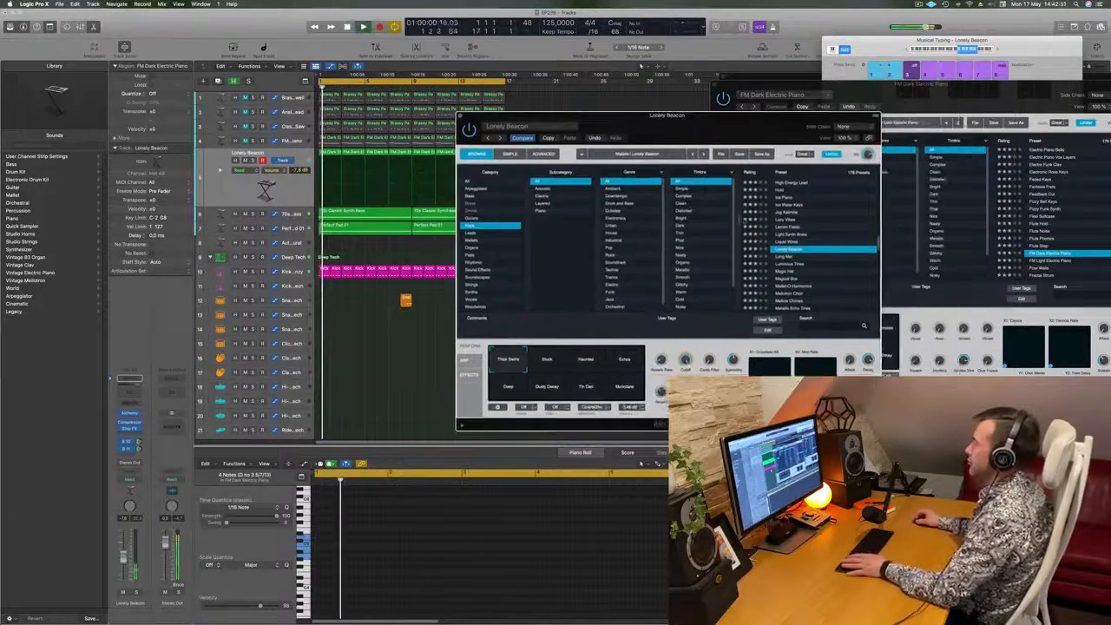
- Audition Magic Hat with its Bright Delay snapshot and Magical Box, and load the Mallet-O-Harmonics preset
scroll(816, 267, "down", 1)
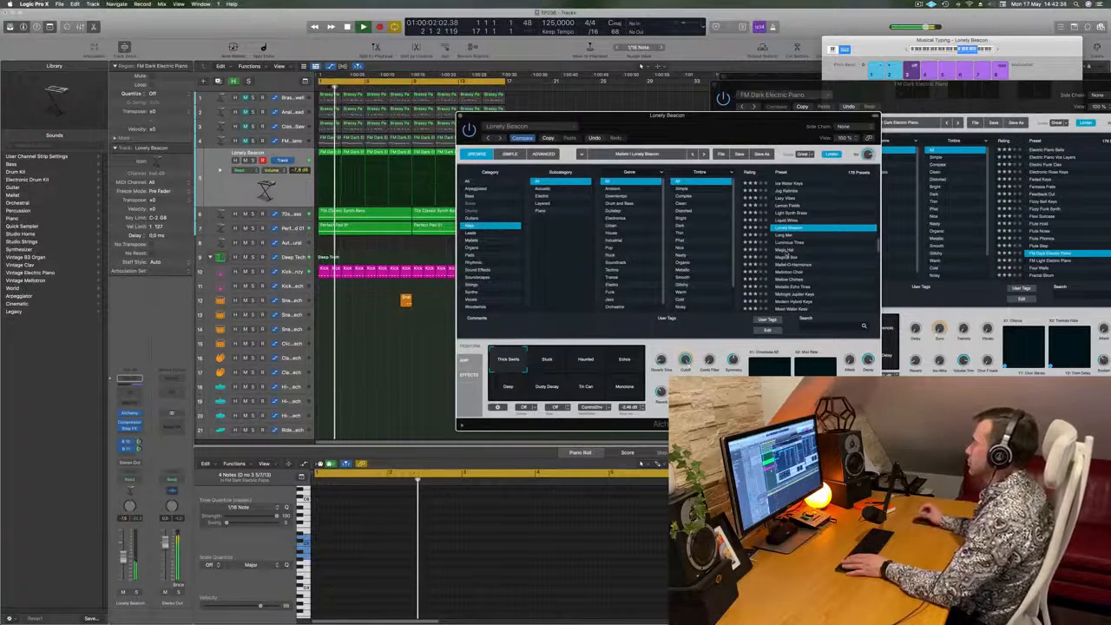
left_click(785, 250)
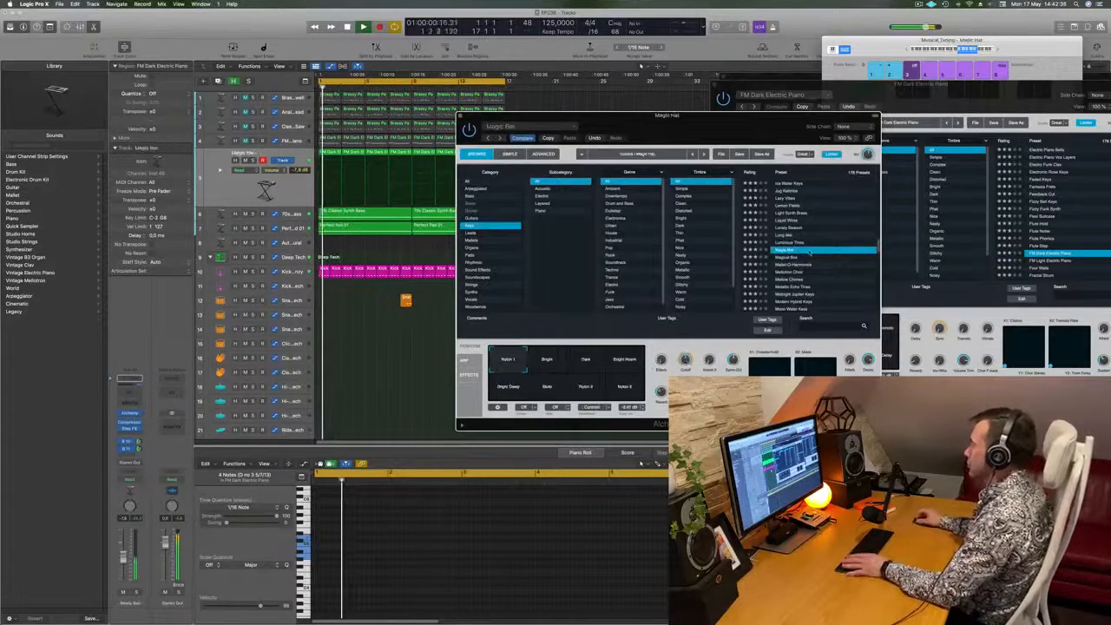
scroll(838, 251, "down", 2)
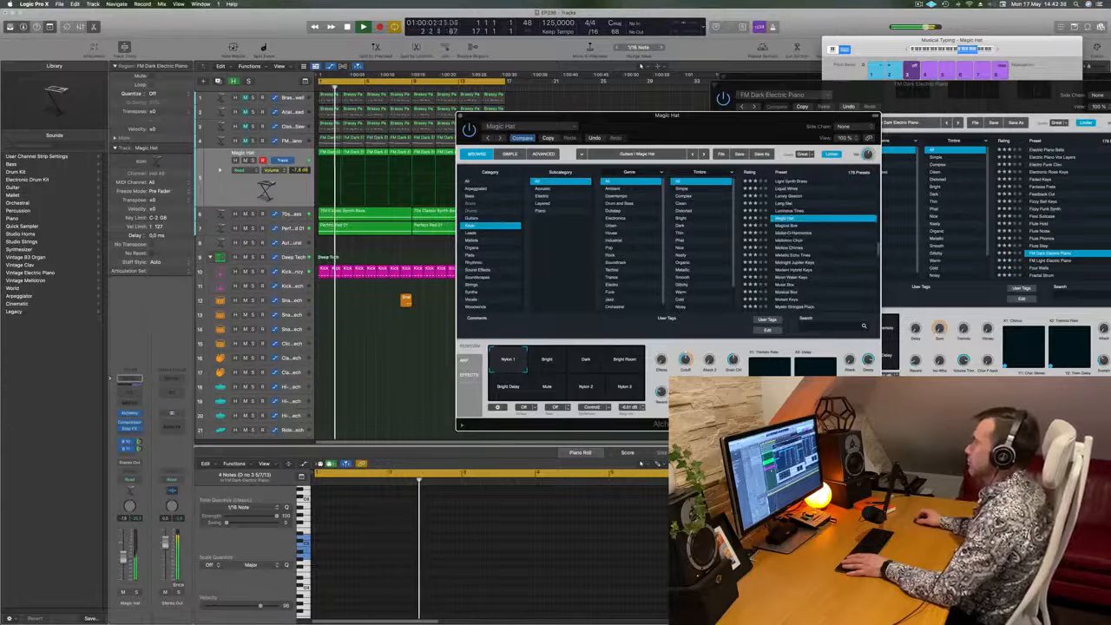
left_click_drag(552, 364, 469, 405)
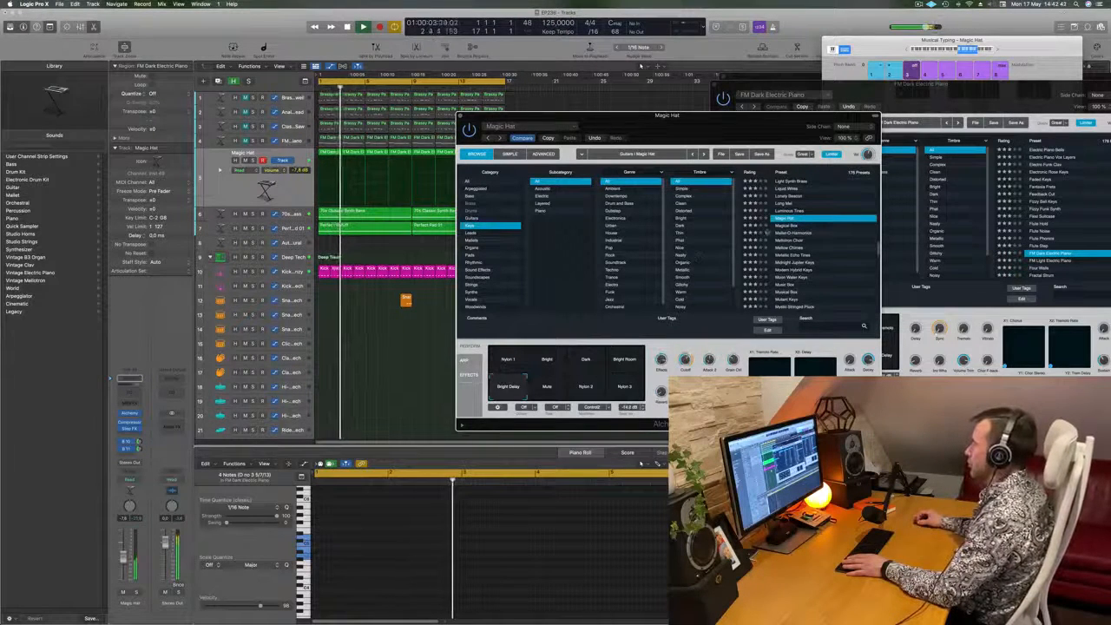
key("Down")
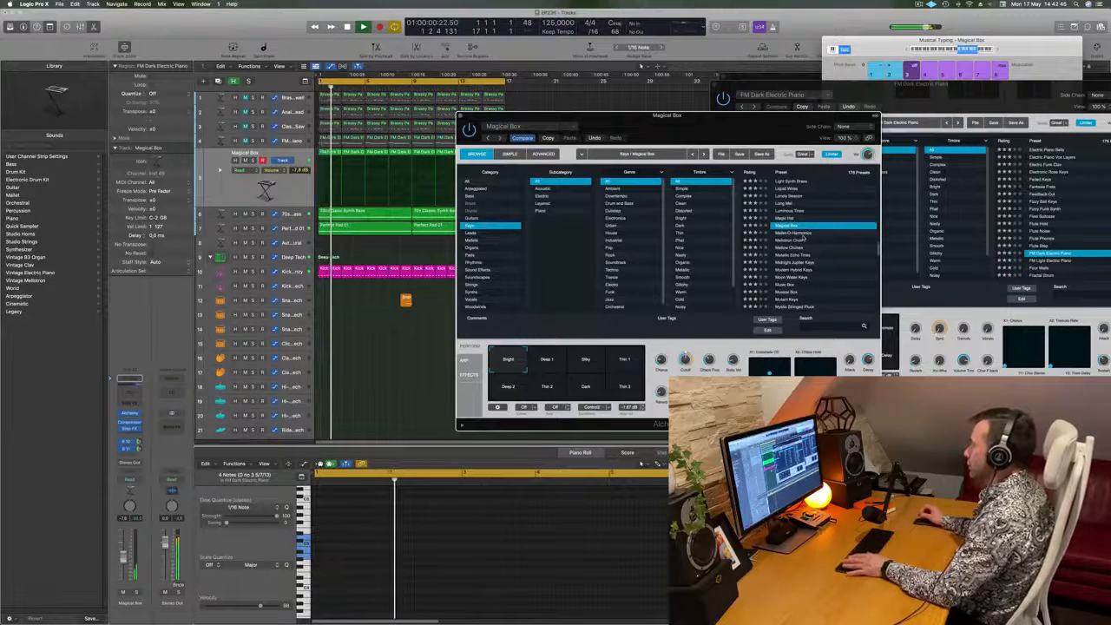
key("Down")
- Transpose all notes in the Mallet-O-Harmonics regions down one octave and play the loop
left_click_drag(716, 130, 852, 84)
left_click(515, 152)
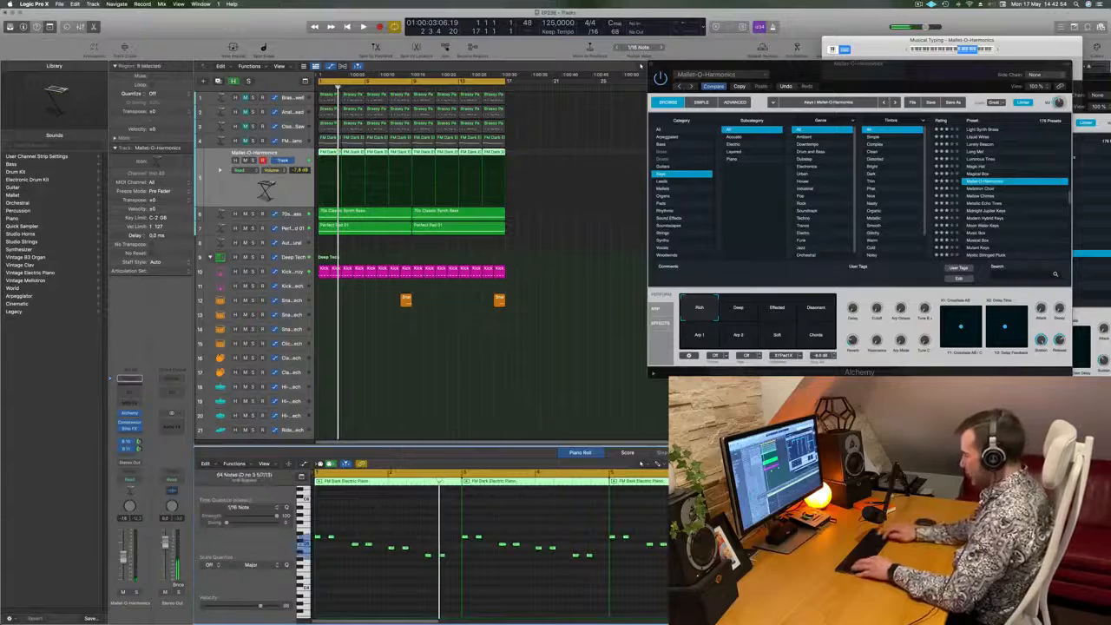
key("space")
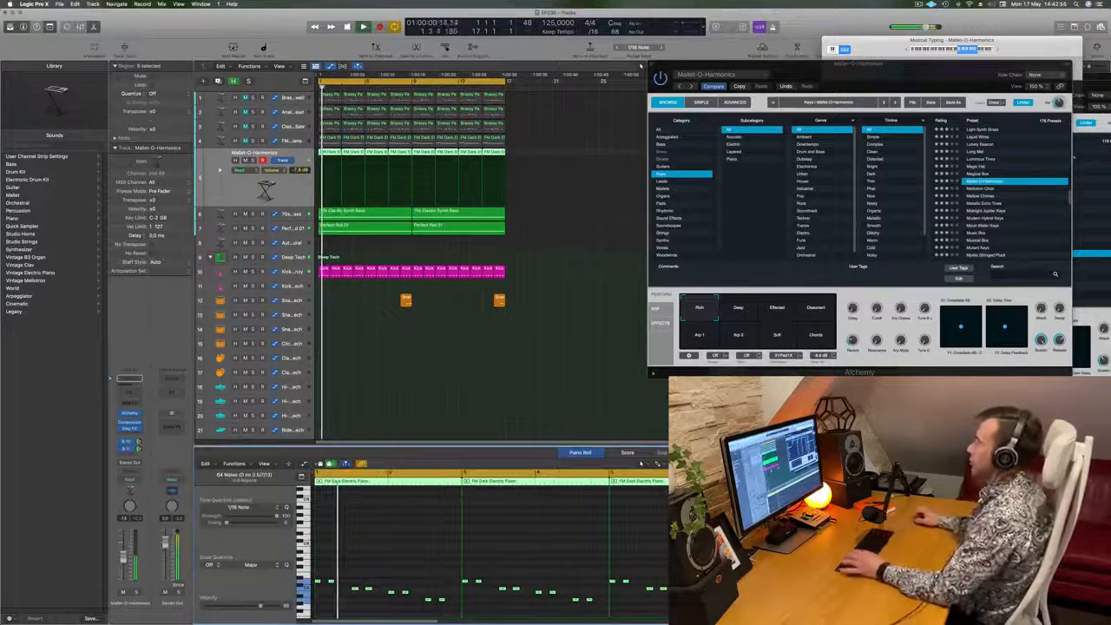
- Audition the Deep, Effected and Chords snapshots, set the morph between Deep and Effected, and raise the Mallet-O-Harmonics track's volume
left_click_drag(902, 87, 708, 141)
left_click(544, 365)
left_click(583, 365)
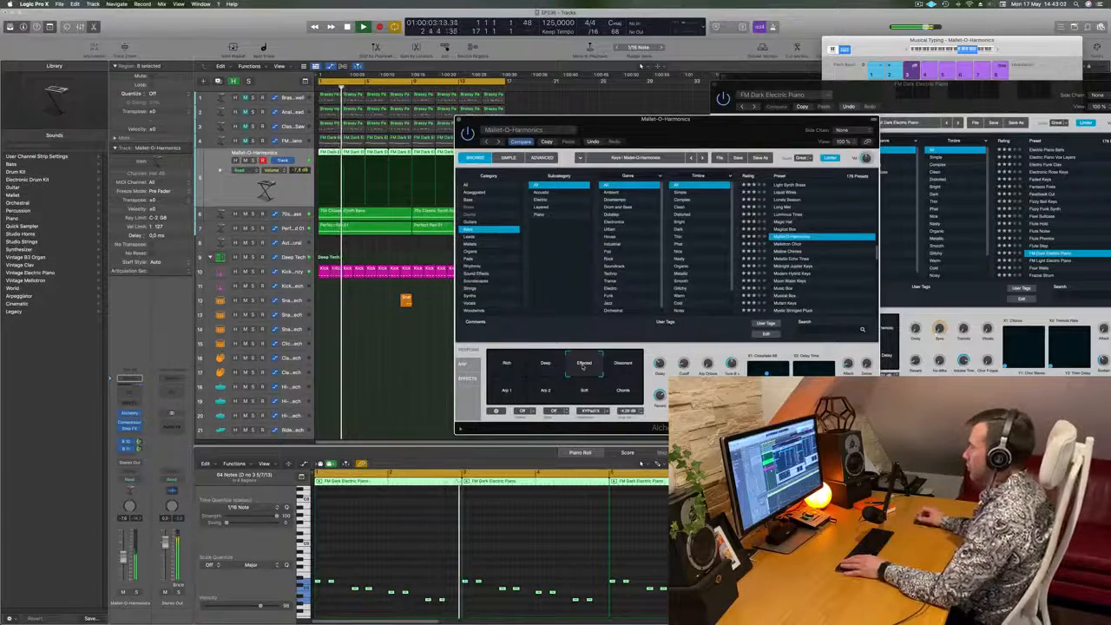
left_click(624, 391)
left_click(584, 365)
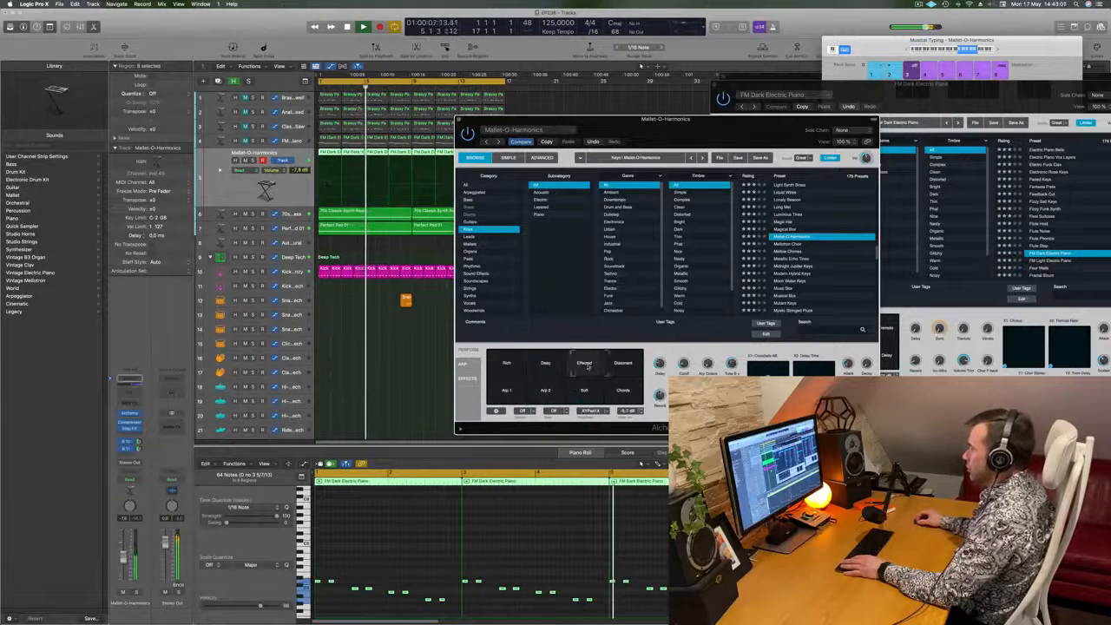
left_click(549, 364)
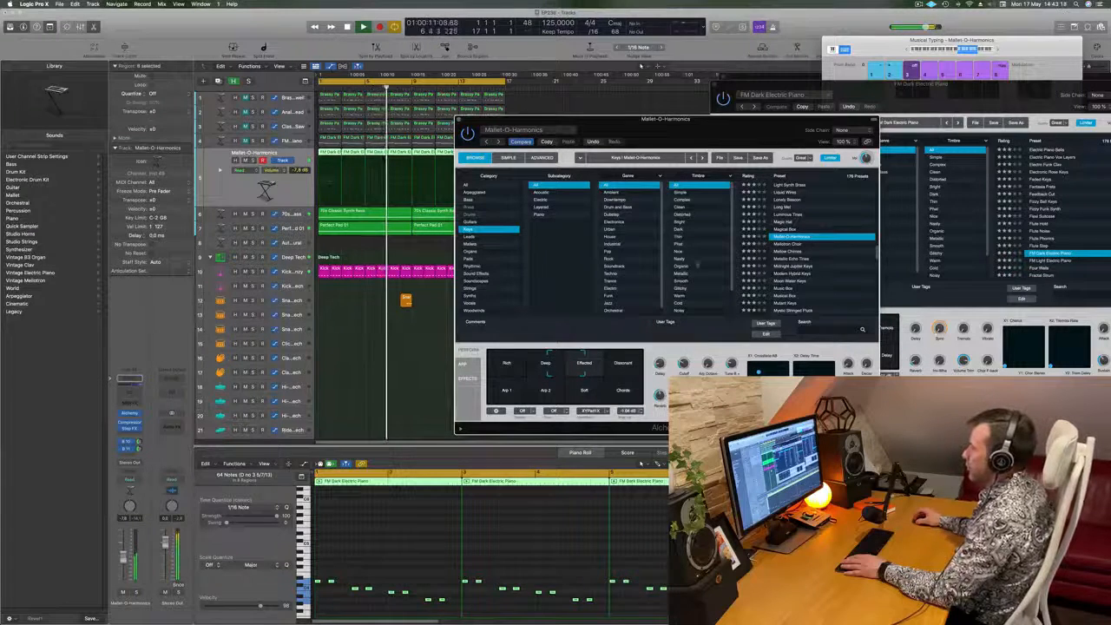
left_click_drag(741, 127, 869, 59)
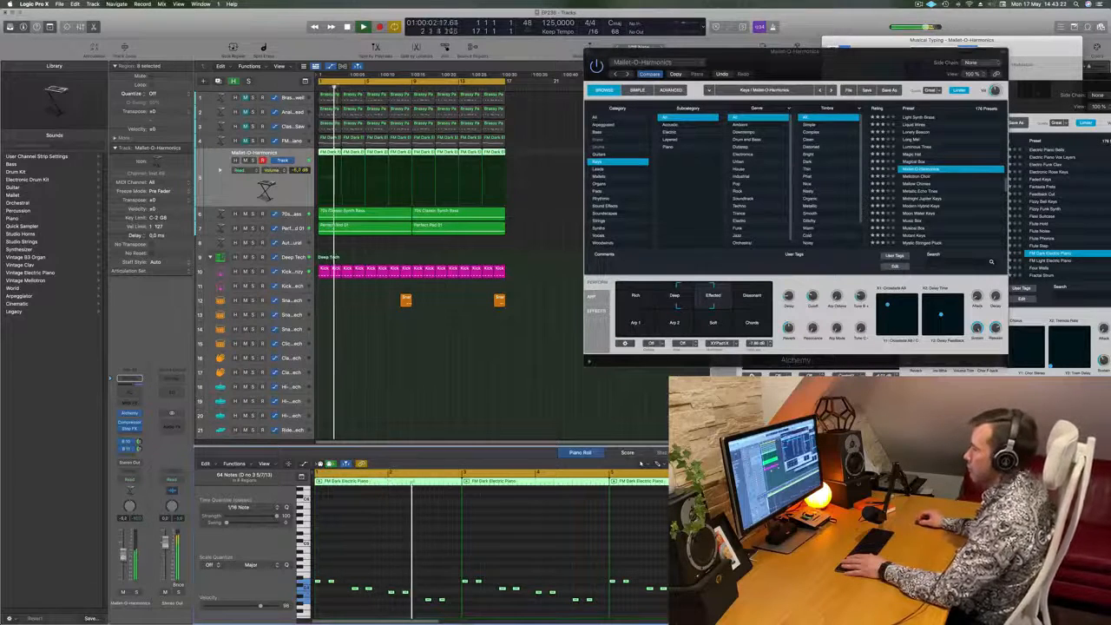
left_click(526, 402)
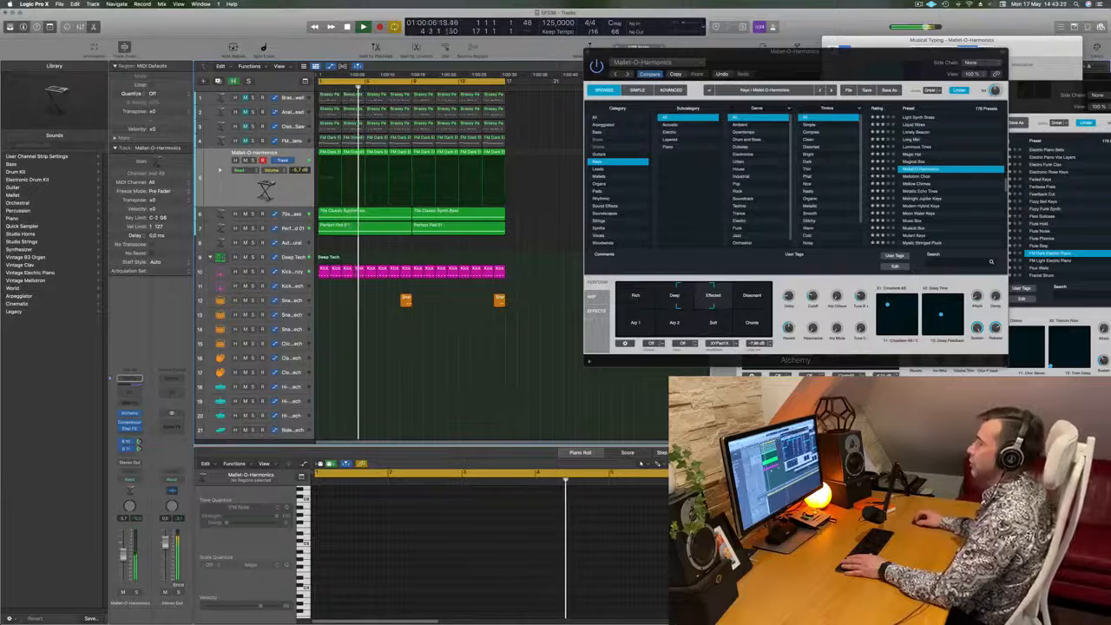
- Duplicate the Mallet-O-Harmonics track and copy the first two-bar FM Dark Electric Piano region onto it at bar 1
left_click(224, 192)
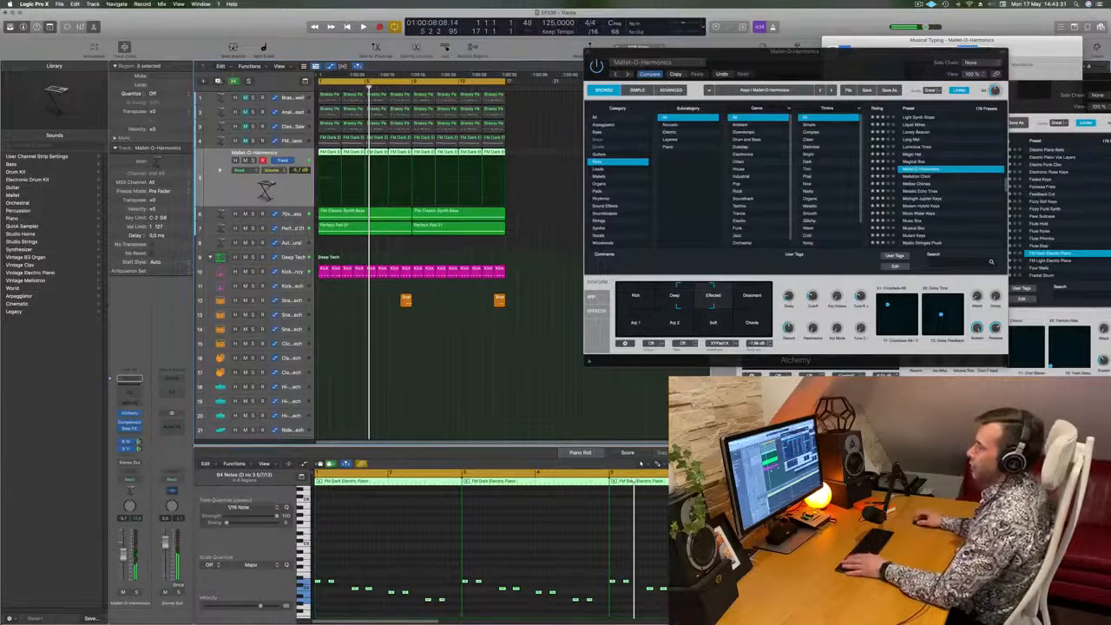
key("super+d")
left_click_drag(330, 141, 327, 185)
- Shorten the four long notes in the copied region to brief notes
left_click_drag(355, 508, 533, 568)
left_click_drag(367, 535, 416, 581)
key("super+z")
left_click(512, 561)
left_click_drag(512, 555, 487, 556)
left_click_drag(352, 525, 432, 551)
left_click_drag(362, 530, 574, 590)
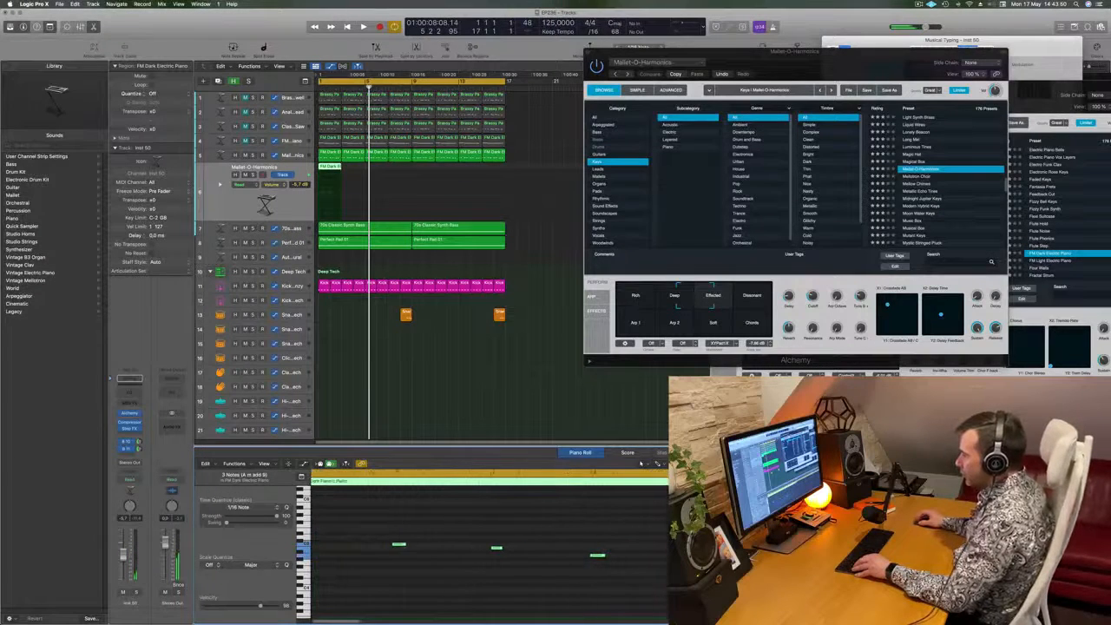
- Move the three later notes close behind the first to form a descending four-note run within beat 1
left_click_drag(420, 544, 333, 545)
left_click_drag(578, 584, 347, 551)
left_click_drag(445, 557, 363, 561)
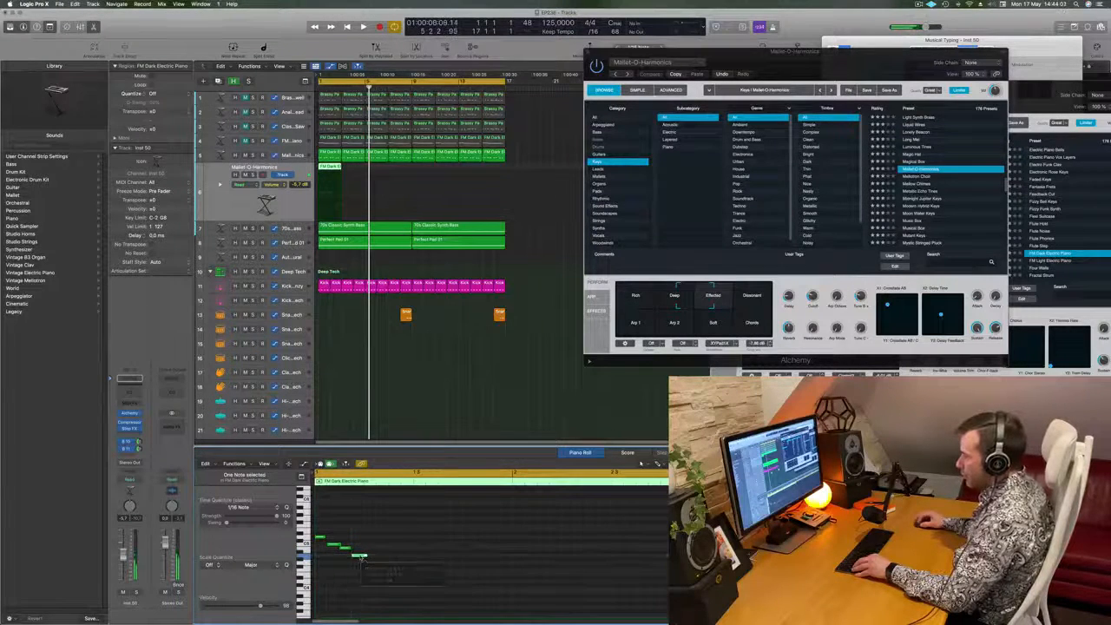
left_click(361, 558)
key("super+Right")
left_click_drag(326, 525, 420, 559)
left_click(425, 557)
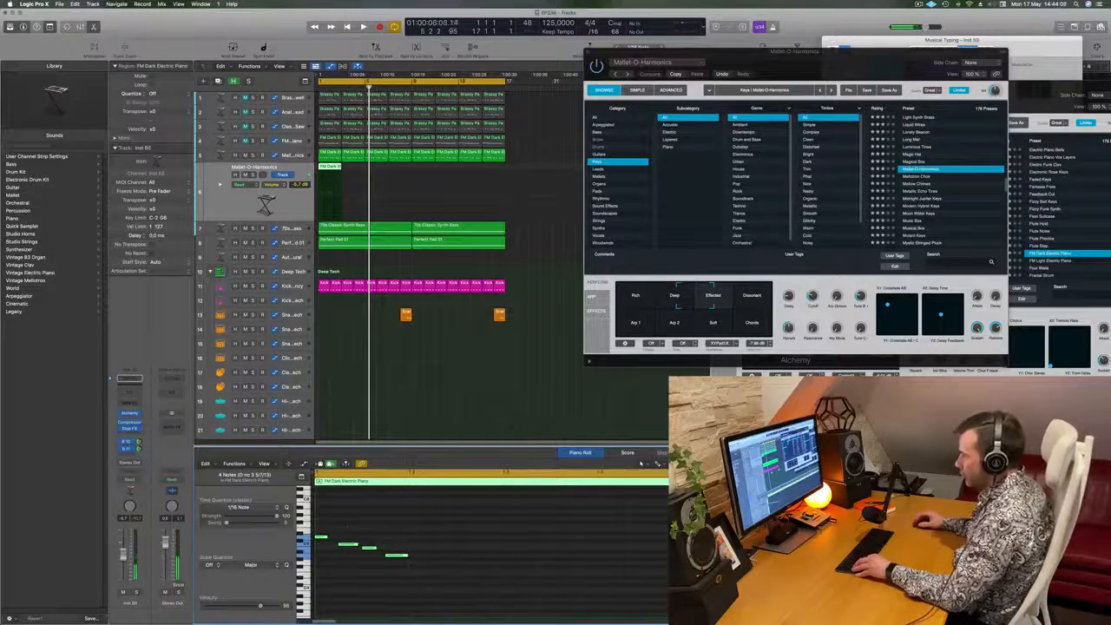
- Copy the four-note run onto beats 2, 3 and 4 so that it fills bar 1
left_click(343, 546)
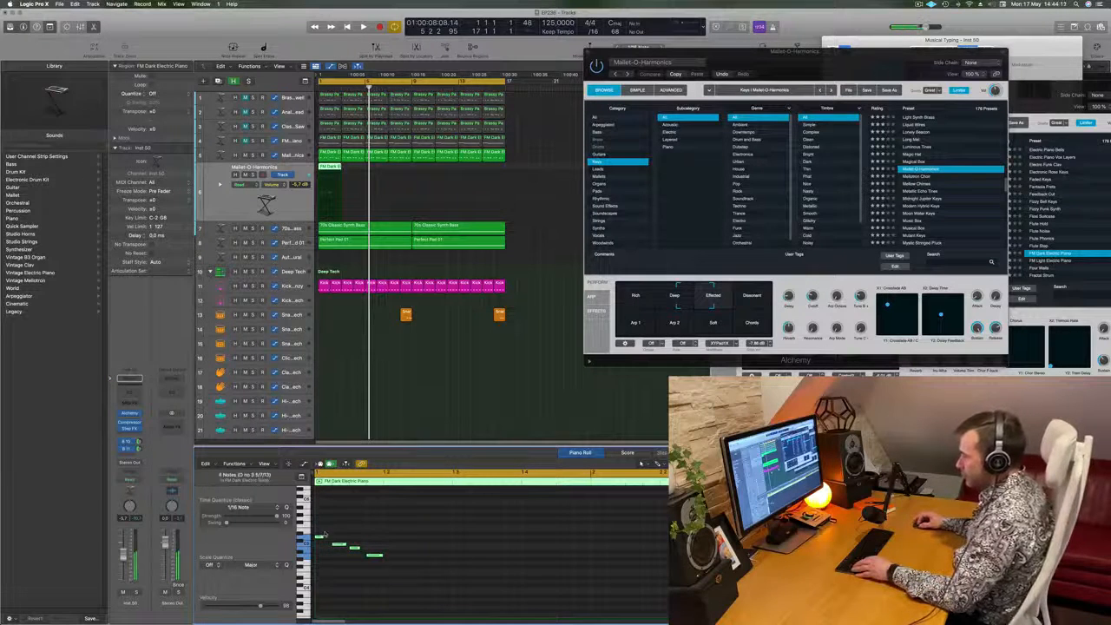
left_click_drag(321, 538, 392, 540)
left_click_drag(320, 538, 457, 539)
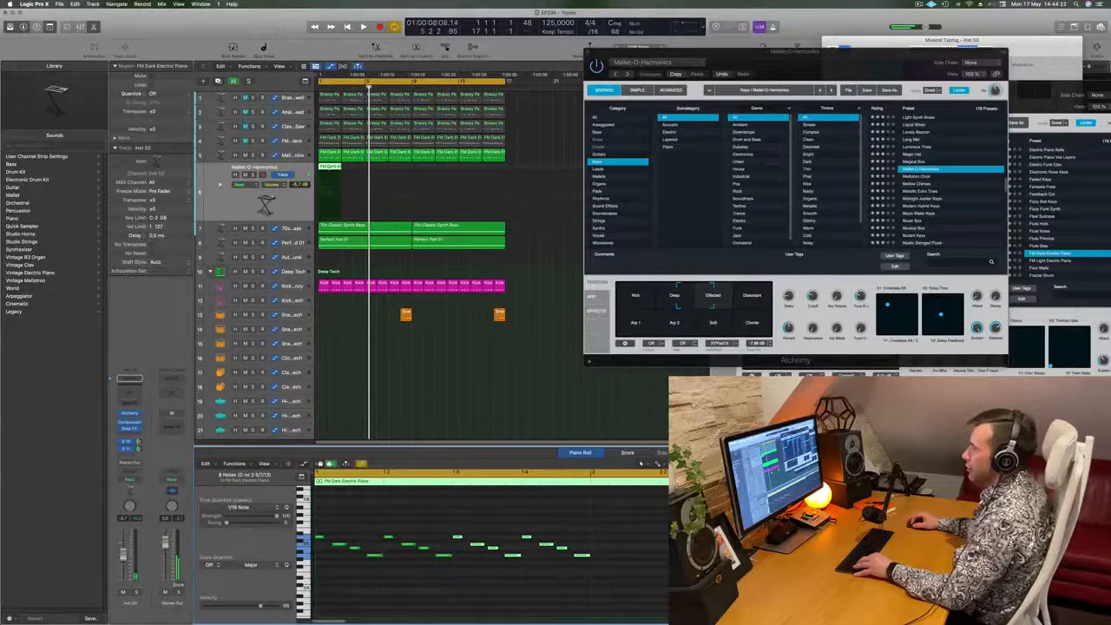
- Cut the region to one bar by deleting its empty second half, and repeat it up to bar 17
left_click(330, 167)
key("Delete")
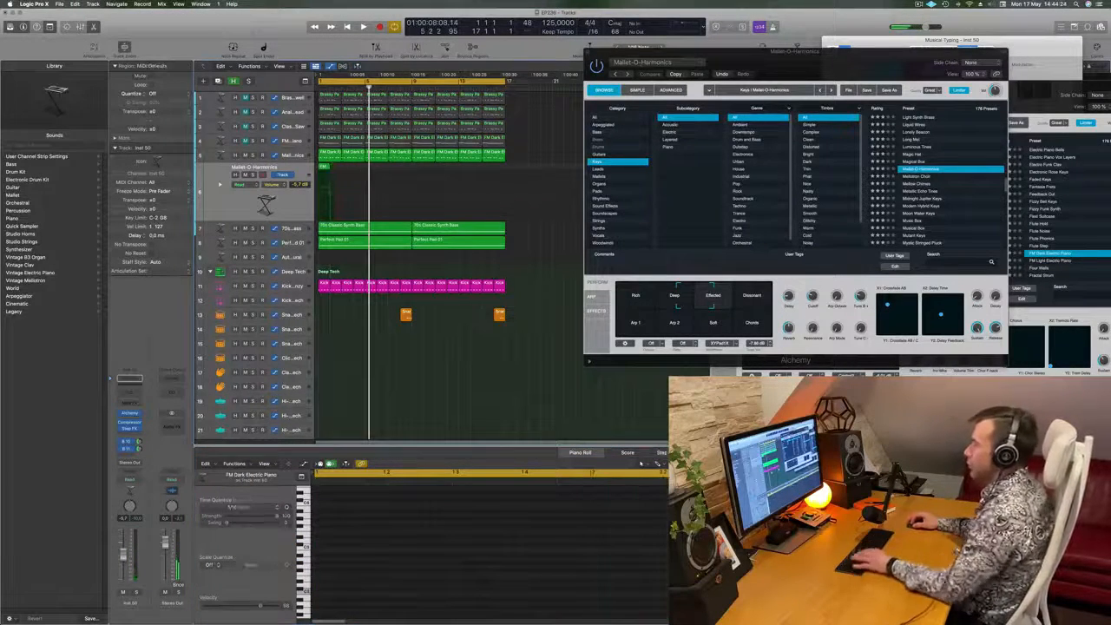
left_click(325, 169)
key("super+r")
key("super+r")
key("super+r")
key("super+r")
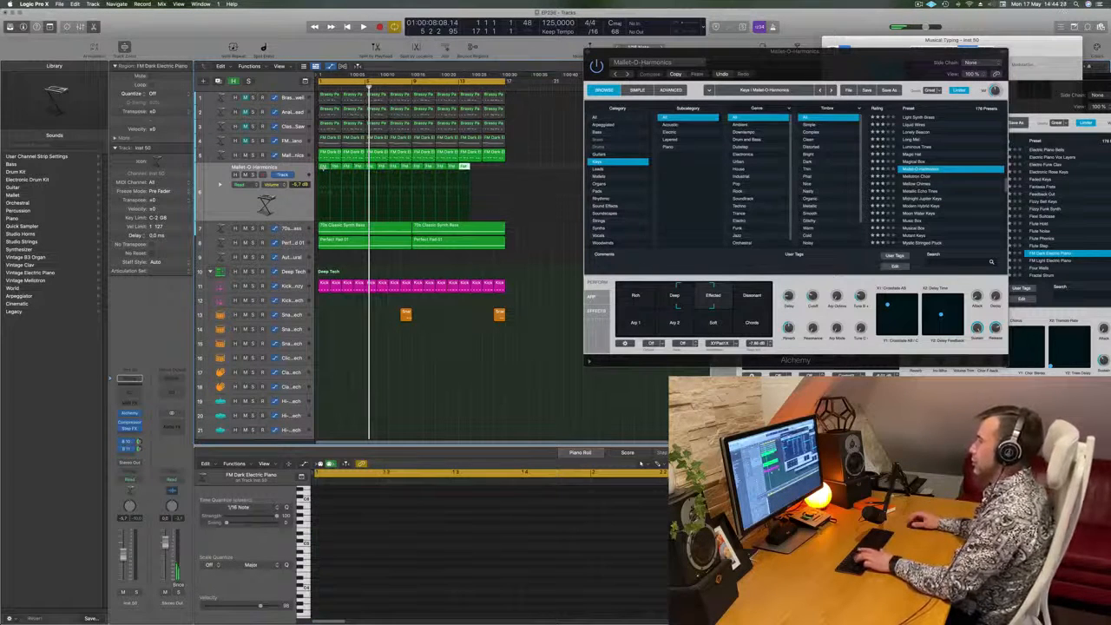
- Select all regions of the new run track, play the loop and lower the track's volume to about -12 dB
left_click(256, 210)
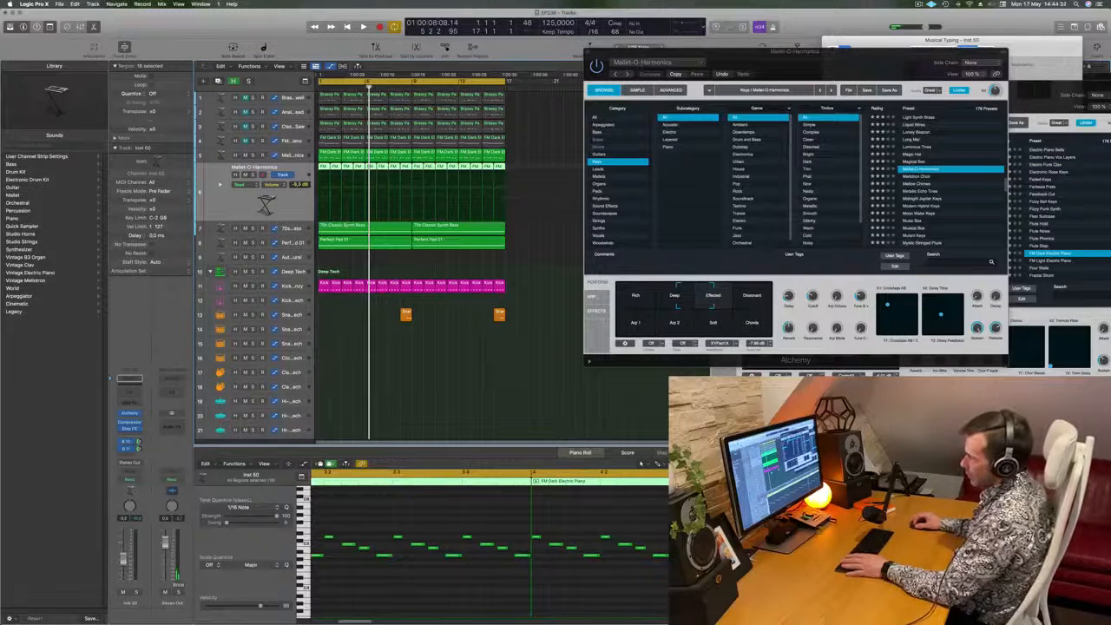
key("space")
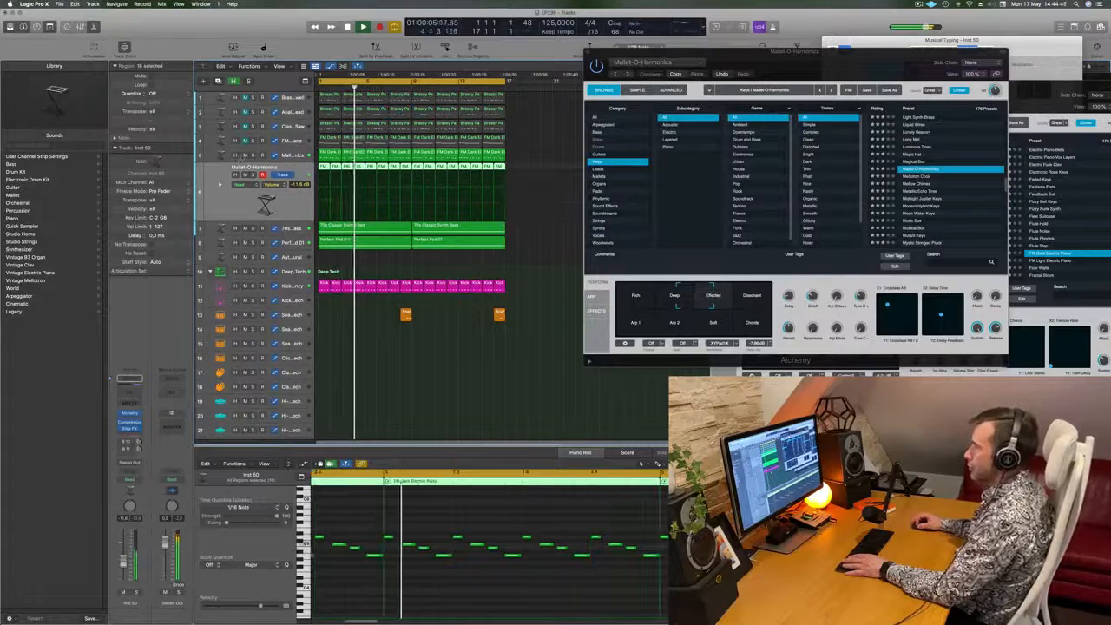
- Restart the loop, open the run track's Alchemy instrument and position its window over the arrangement
key("space")
key("space")
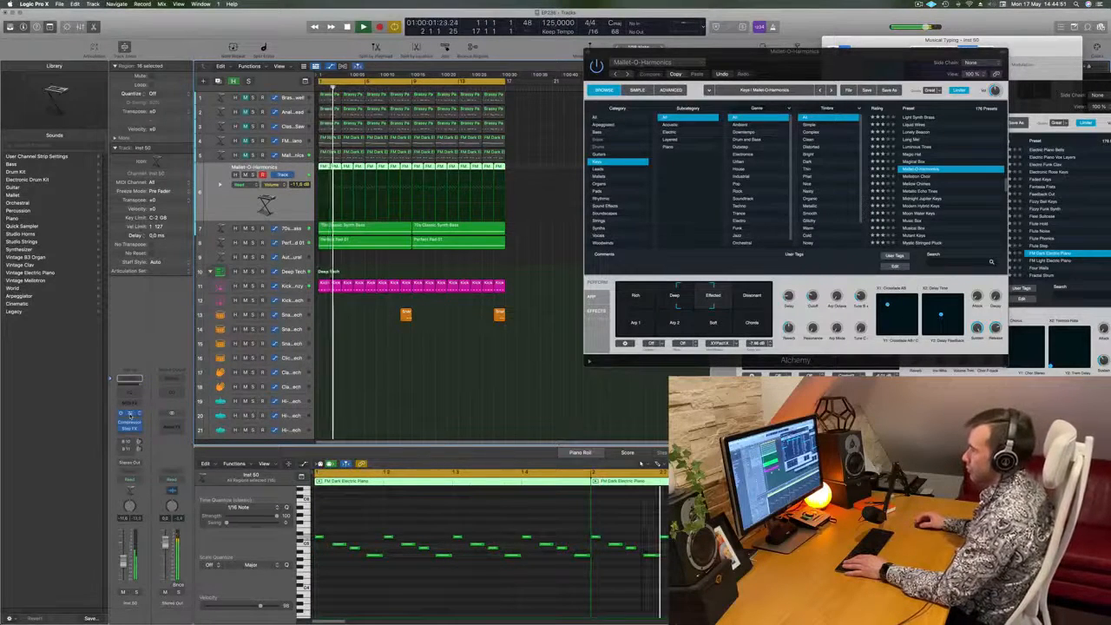
left_click(130, 415)
left_click_drag(582, 110, 681, 86)
- Audition the Naive Bells V and Oil Can Keys presets on the run track over the playing loop
key("space")
key("space")
scroll(816, 202, "down", 1)
key("space")
left_click(777, 212)
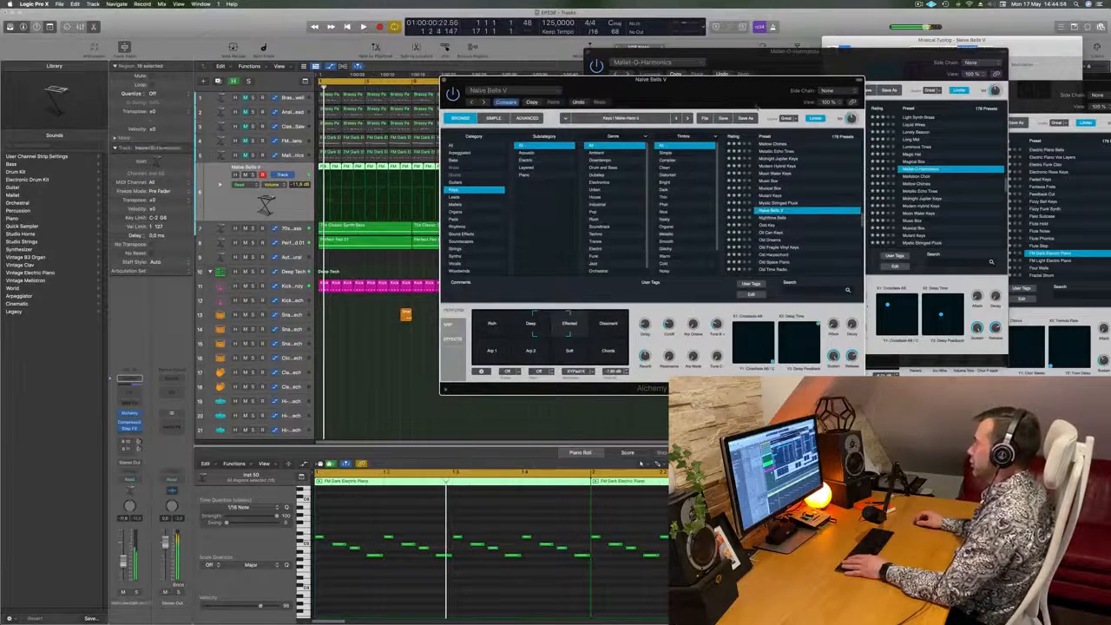
key("space")
mouse_move(686, 87)
left_mouse_down()
mouse_move(721, 92)
mouse_move(685, 89)
left_mouse_up()
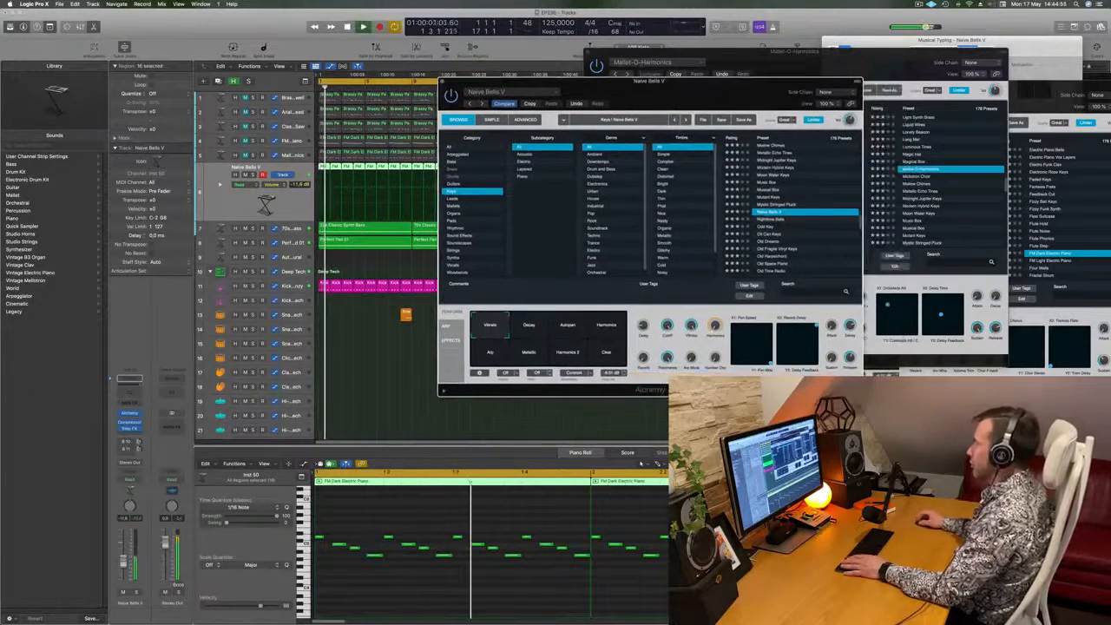
left_click(770, 234)
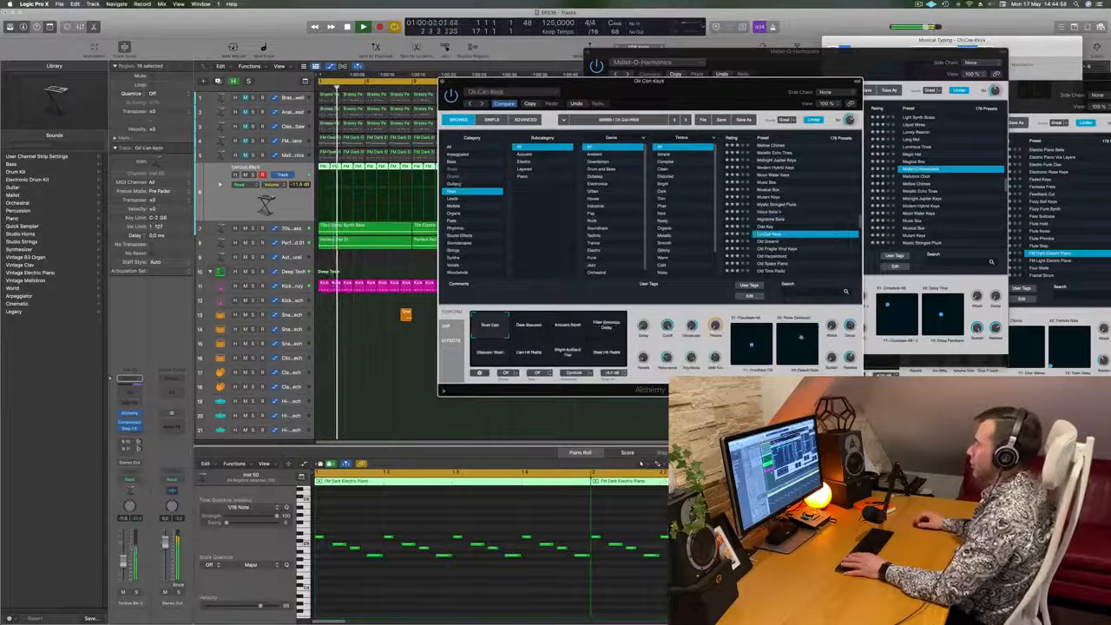
- Switch the preset browser to the Guitars category, load 12 String Split and try its Delay and Muffled Delay variations
left_click(453, 185)
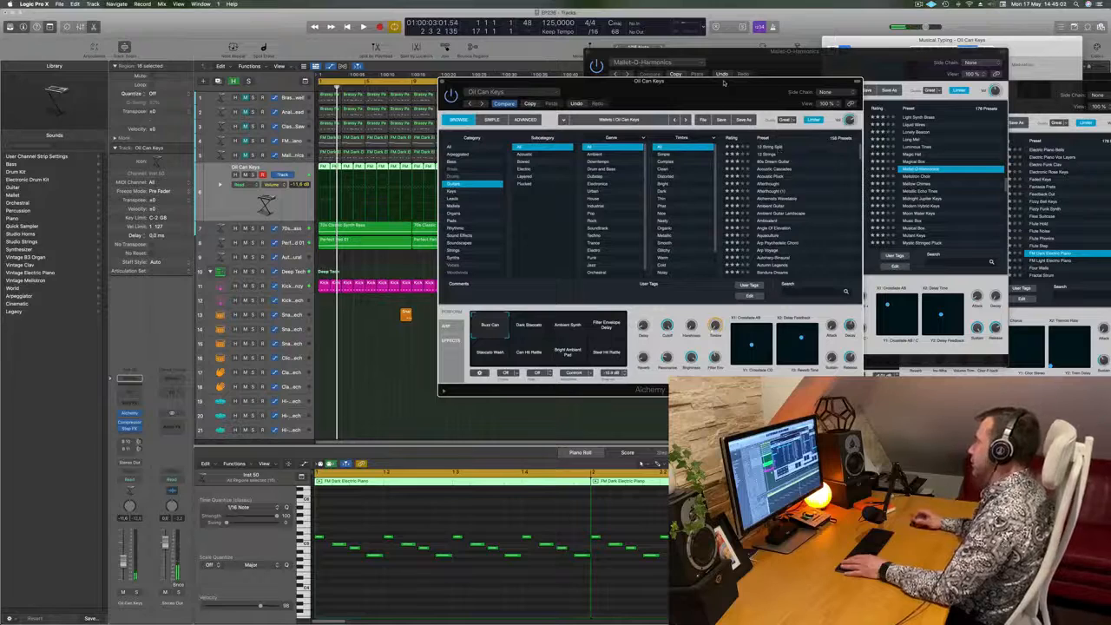
mouse_move(712, 86)
left_mouse_down()
mouse_move(724, 91)
mouse_move(675, 100)
mouse_move(709, 98)
left_mouse_up()
left_click(784, 152)
key("space")
left_click(542, 336)
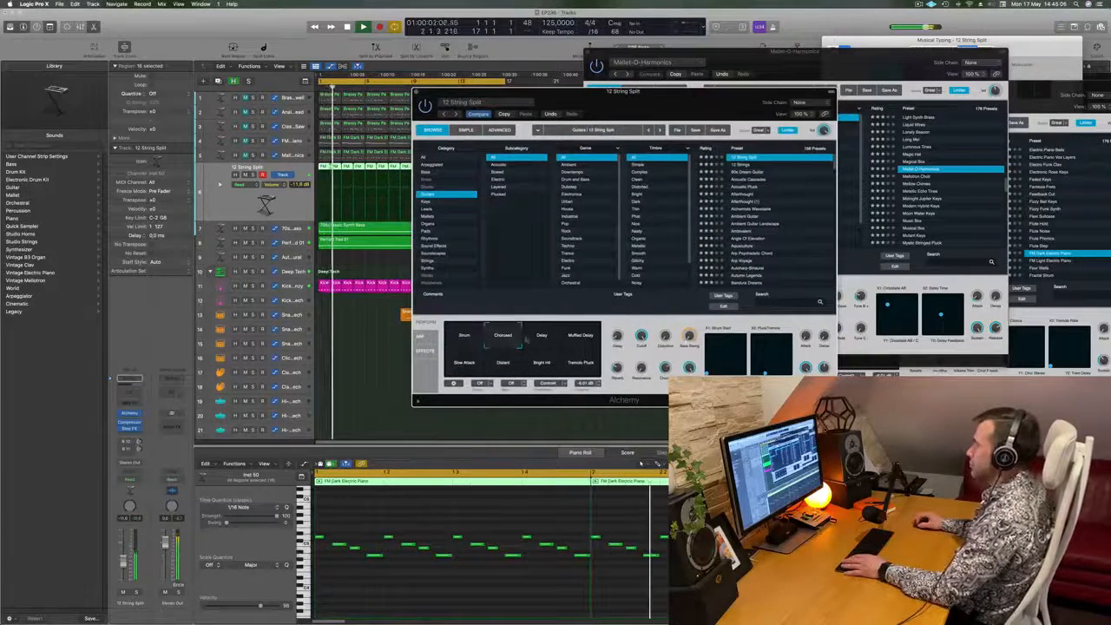
left_click(587, 345)
left_click(544, 341)
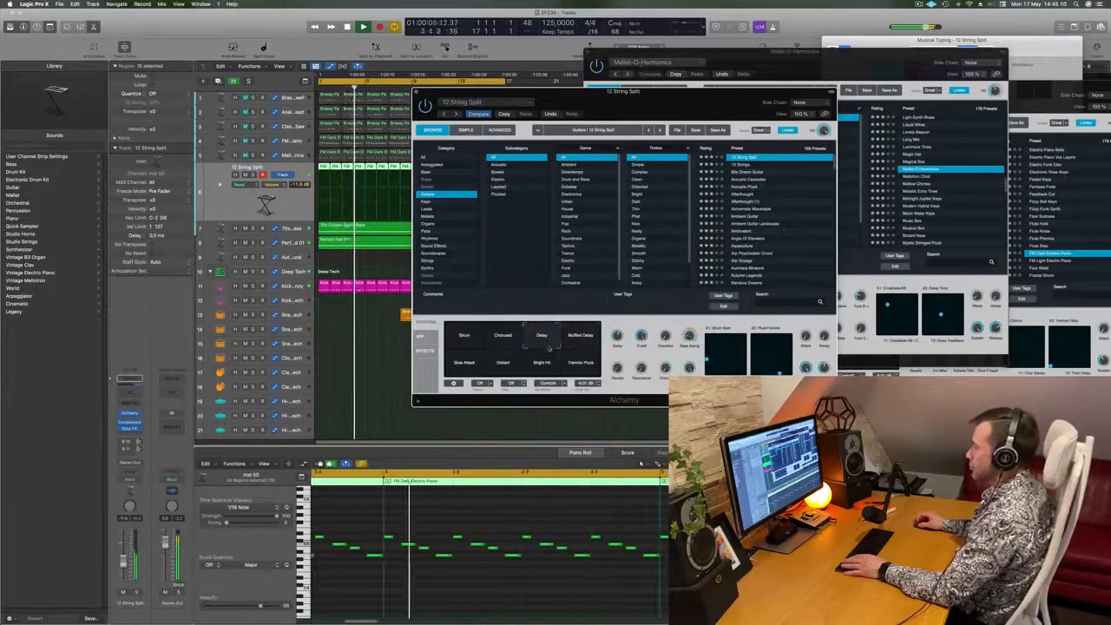
- Select all notes of the run track's regions and transpose them down one octave
left_click(491, 522)
key("super+a")
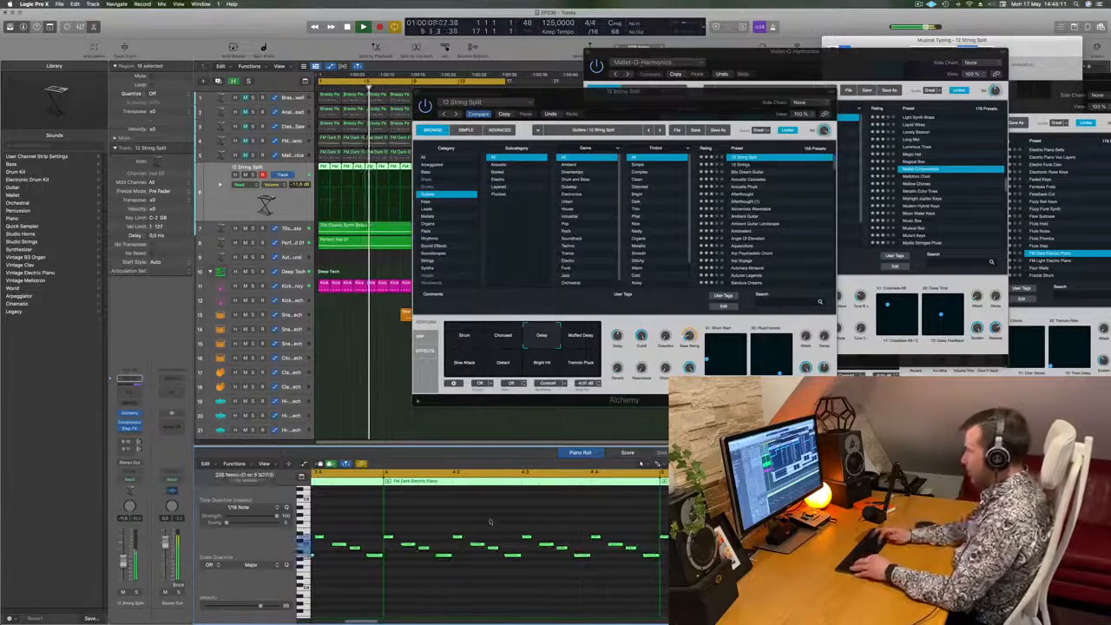
key("alt+shift+Down")
- Audition the Muffled Delay, Tremolo Pluck, Bright Hit, Distant and Slow Attack variations of 12 String Split
left_click_drag(696, 101, 694, 133)
left_click(582, 378)
left_click(580, 401)
left_click(539, 402)
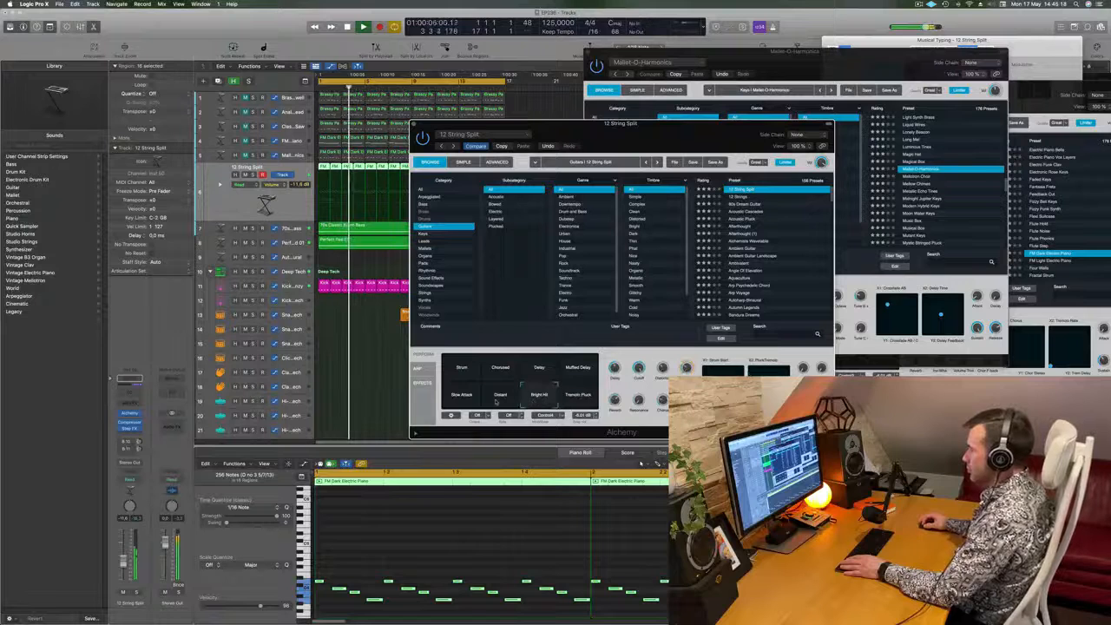
left_click(497, 399)
left_click(465, 398)
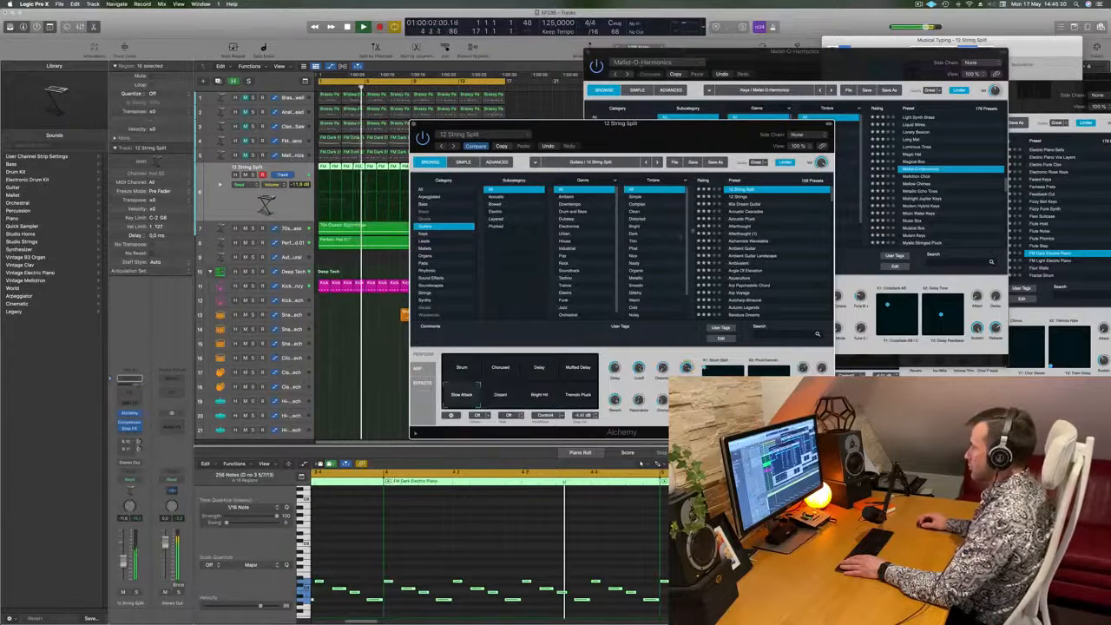
- Audition the guitar presets 12 Strings, 80s Dream Guitar, Acoustic Cascades, Acoustic Pluck, Afterthought, Ambient Guitar and Angle Of Elevation
left_click(740, 197)
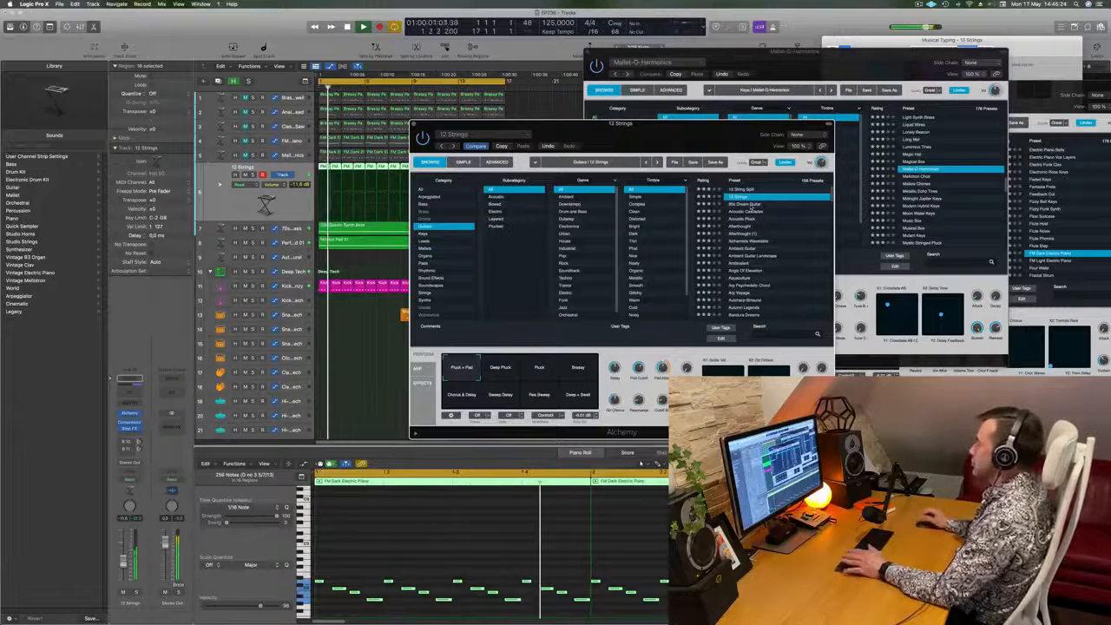
left_click(746, 205)
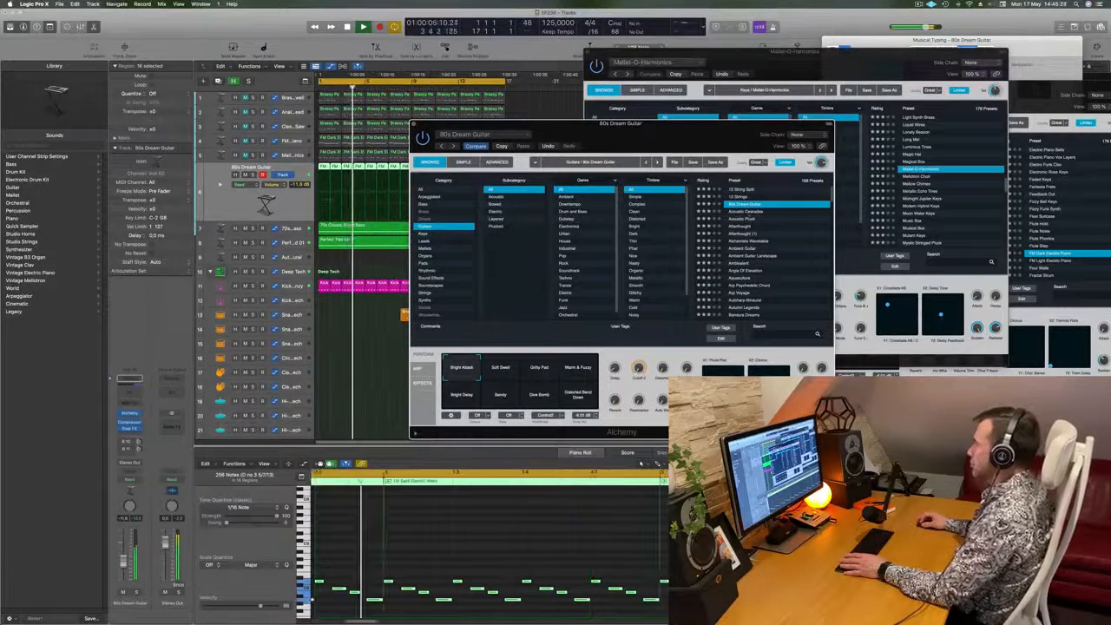
left_click(746, 212)
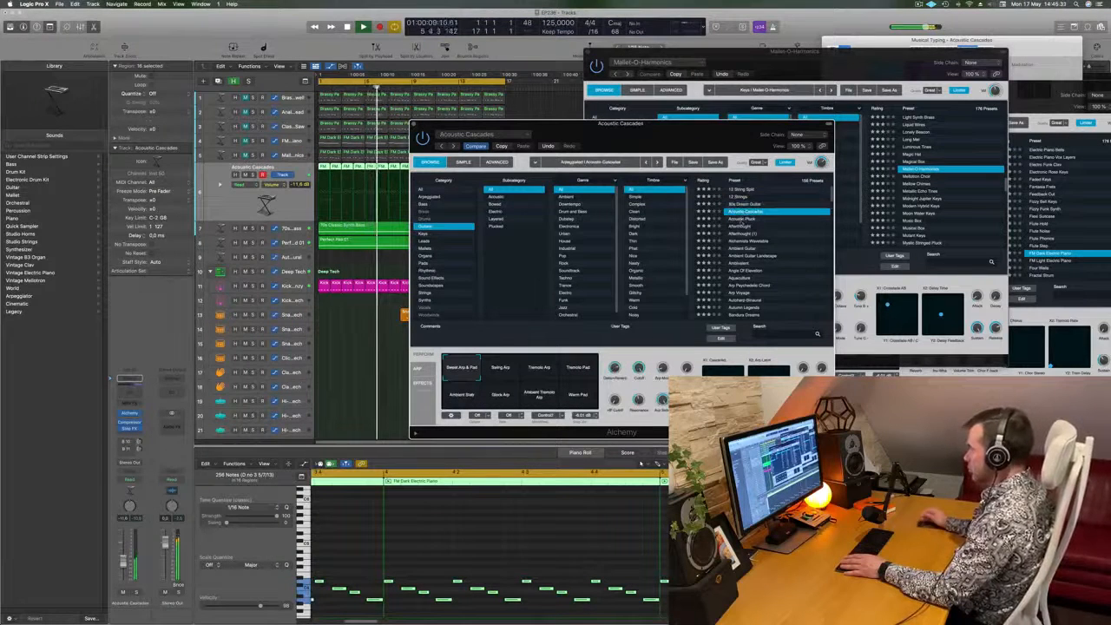
left_click(744, 219)
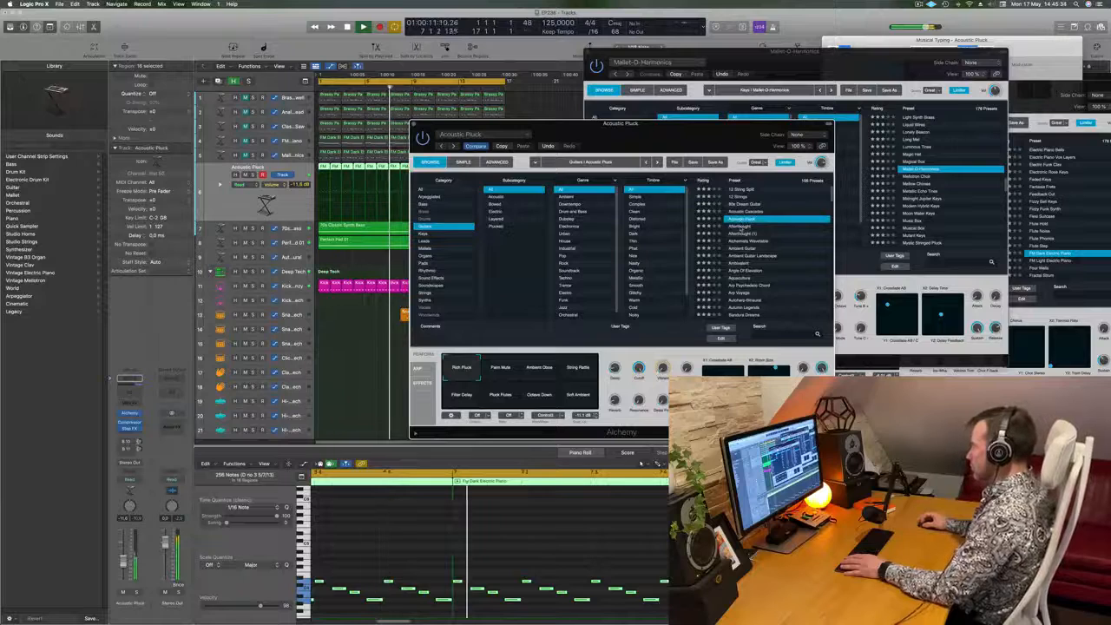
key("Down")
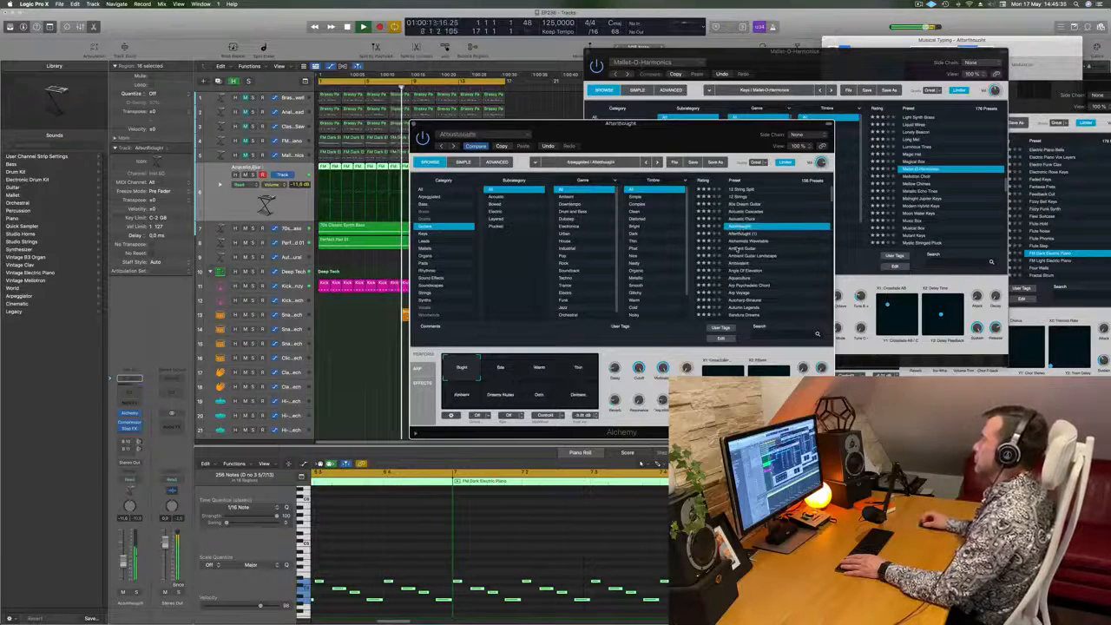
left_click(737, 248)
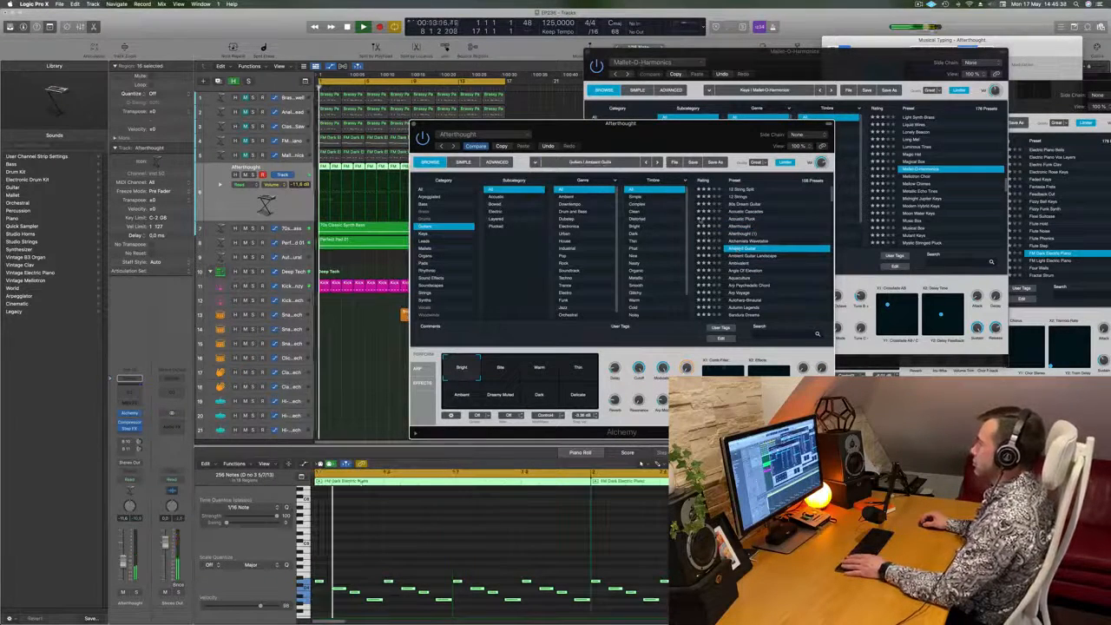
scroll(770, 268, "down", 2)
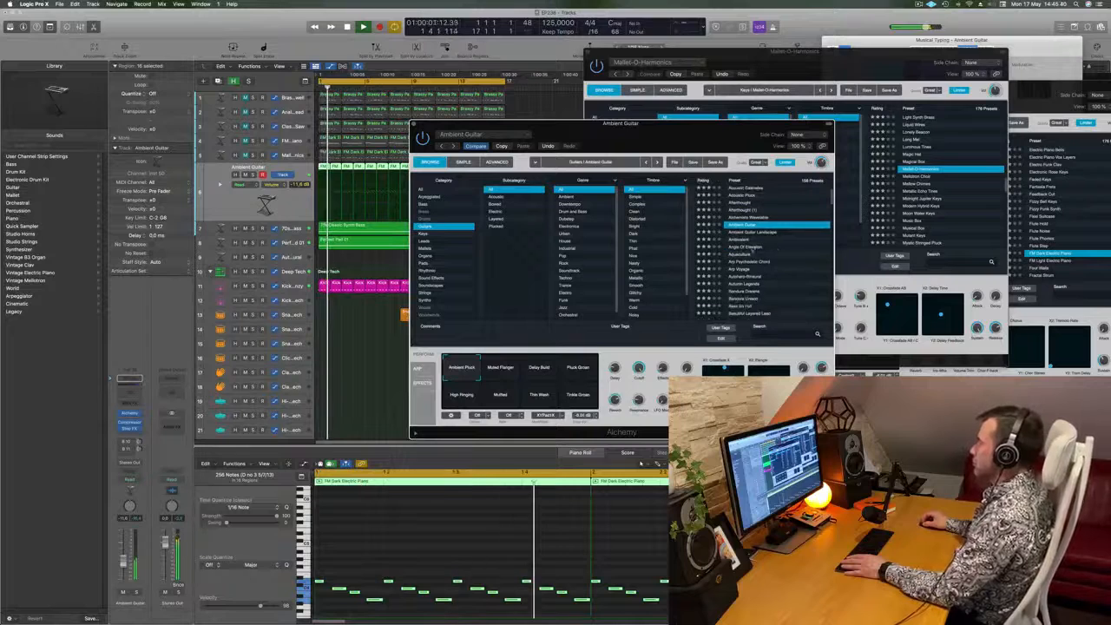
left_click(748, 248)
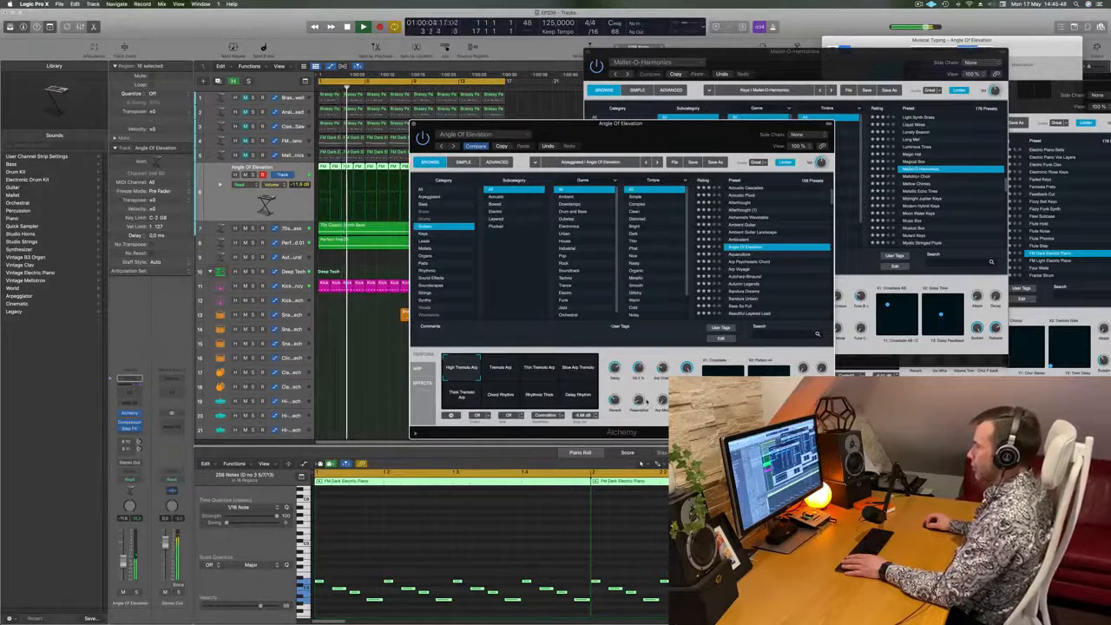
- Restart the loop and bypass the Step FX effect on the run track
key("space")
key("space")
left_click(124, 431)
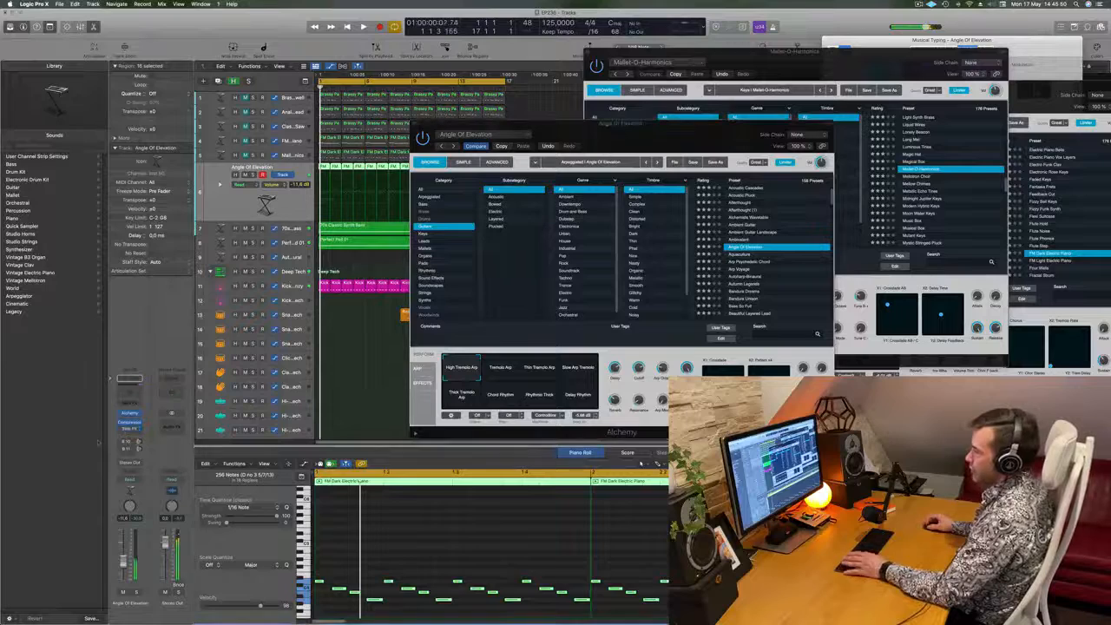
- Load the Bandura Dreams guitar preset in Alchemy, play the loop and move the plug-in window aside
left_click_drag(604, 140, 582, 125)
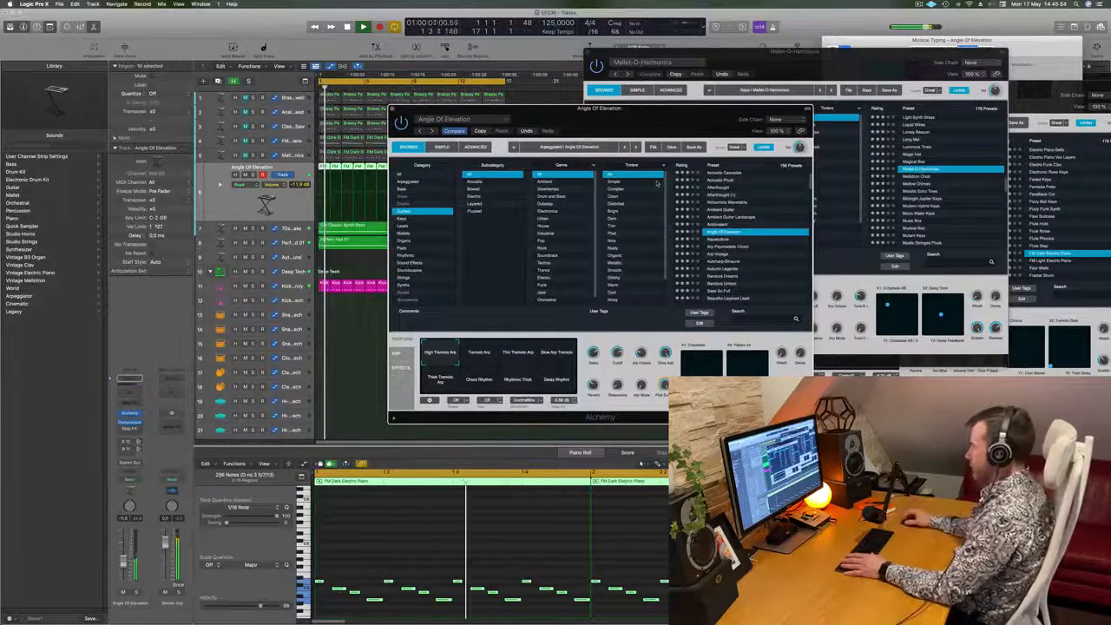
scroll(756, 251, "down", 1)
scroll(767, 250, "down", 3)
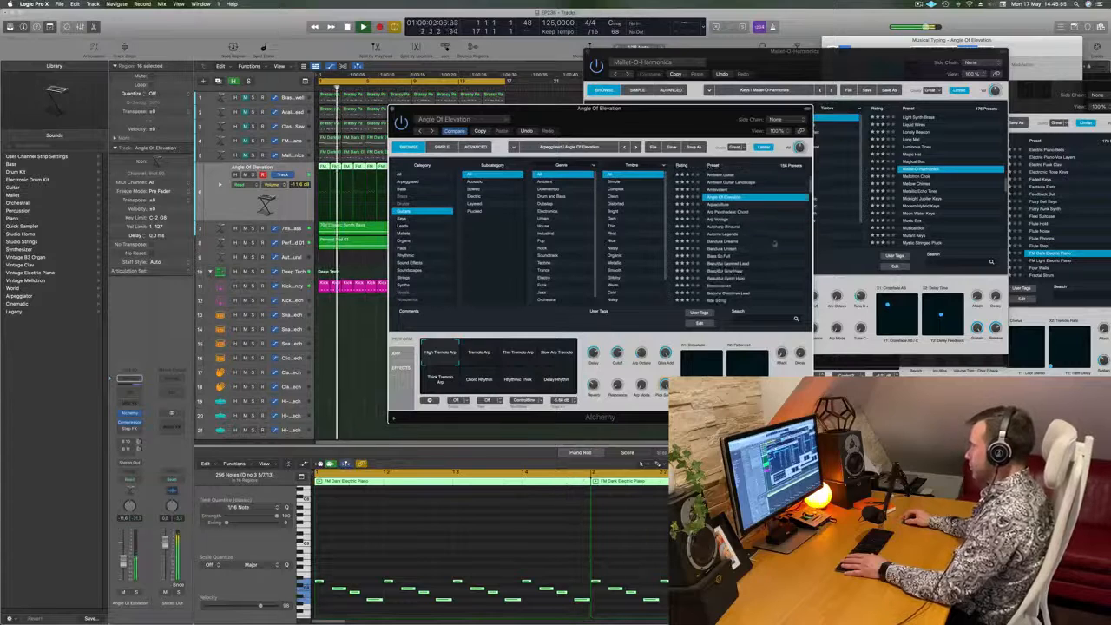
left_click(726, 242)
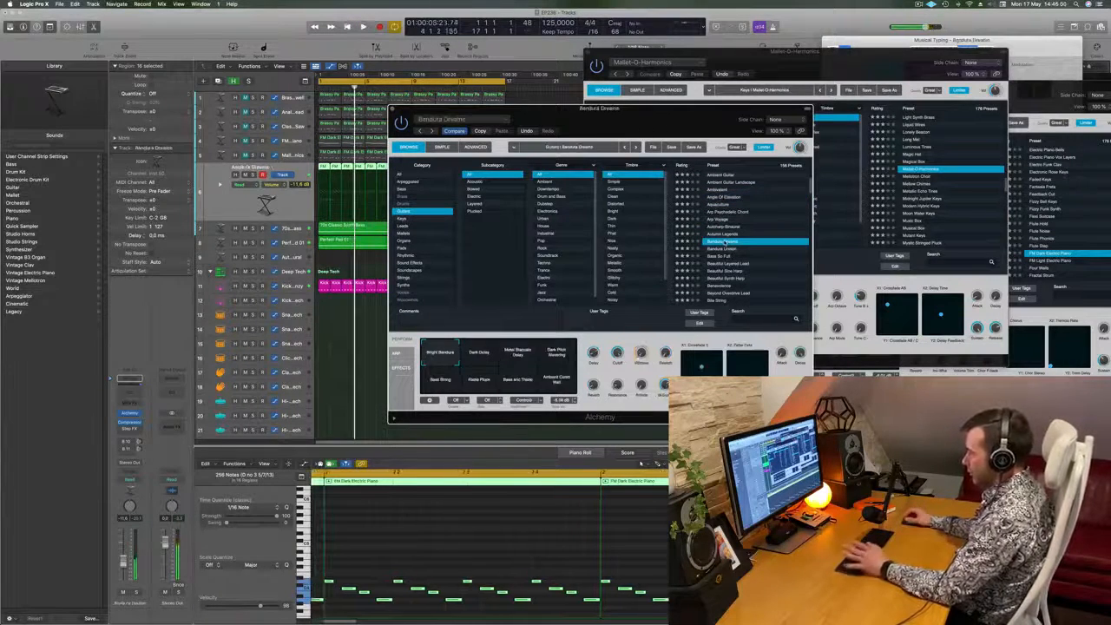
key("space")
left_click_drag(612, 109, 670, 109)
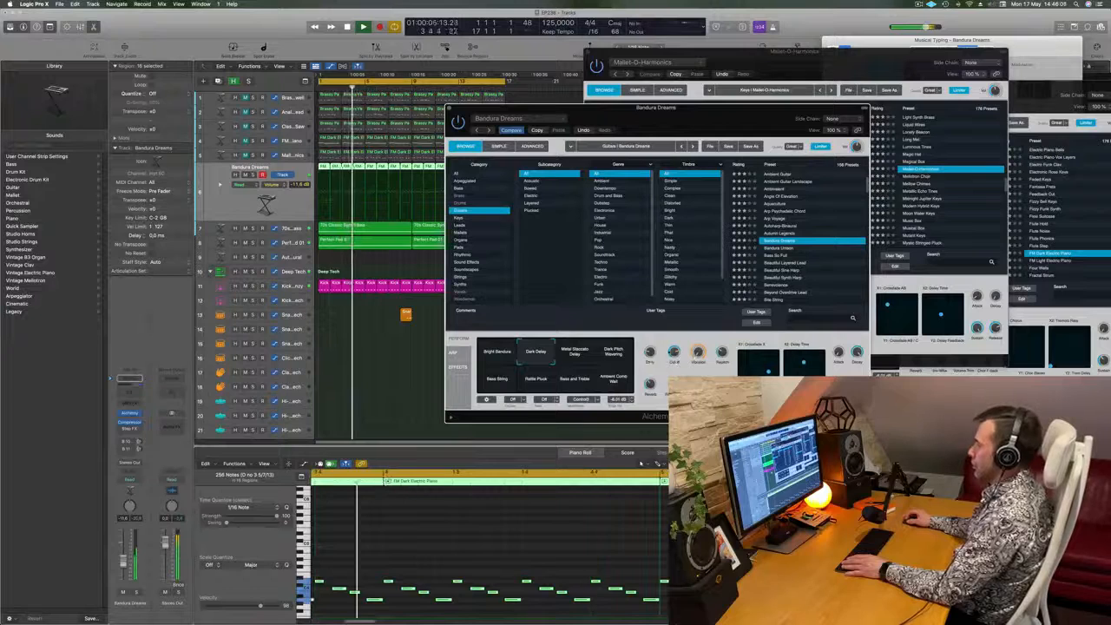
- Audition Bandura Dreams variations from Metal Staccato Delay and Dark Pitch Wavering through the lower row, and return to Bright Bandura
left_click(572, 361)
left_click(609, 362)
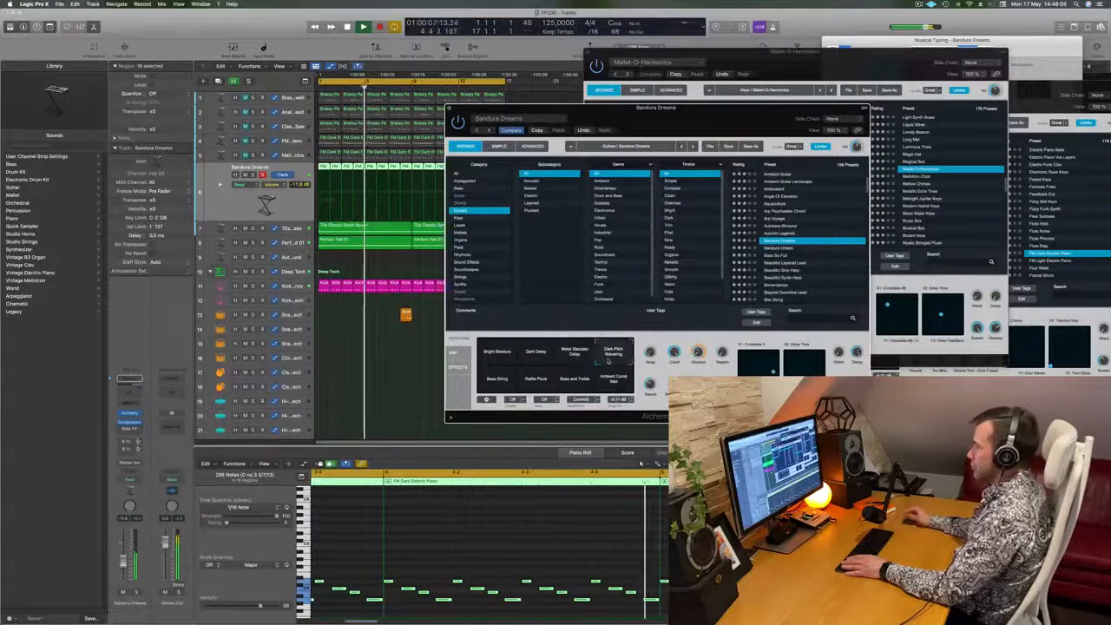
left_click(497, 378)
left_click(537, 383)
left_click(574, 380)
left_click(613, 380)
left_click(497, 353)
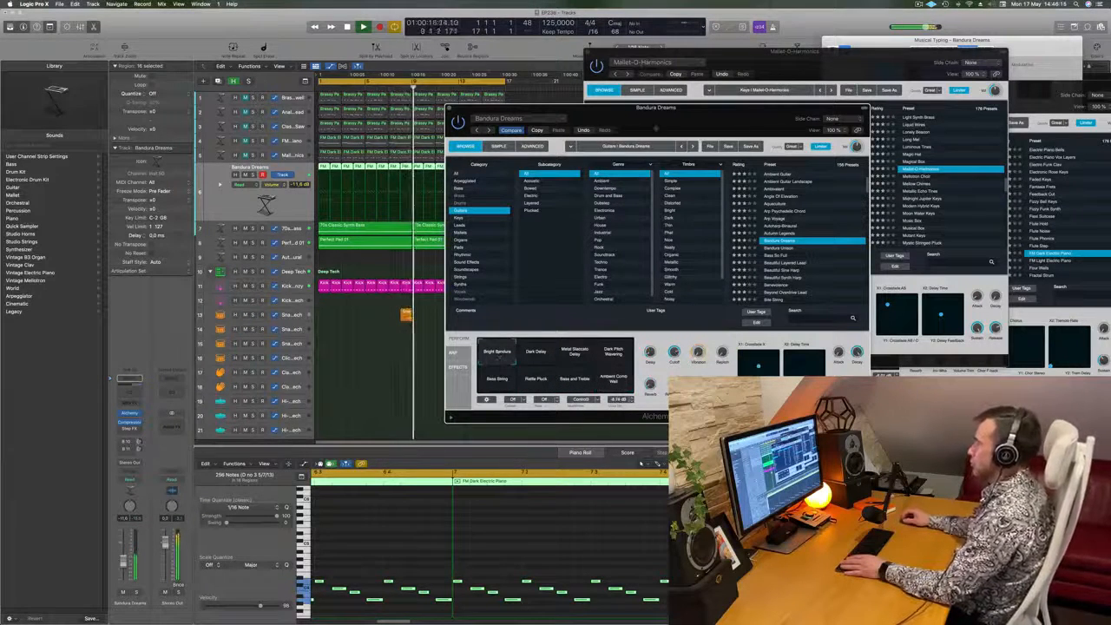
- Raise the Bandura Dreams track's volume to about -6.8 dB and replay the loop from the start
left_click_drag(656, 129, 675, 116)
left_click_drag(123, 562, 123, 559)
key("Return")
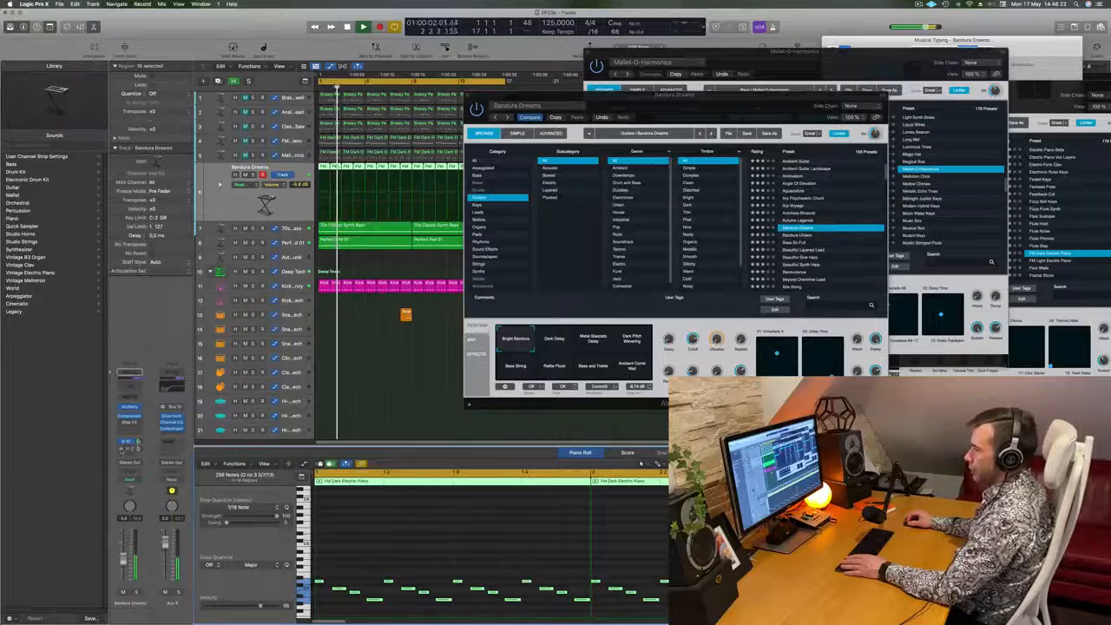
- Bring up the Bandura Dreams track's Bus 10 and Bus 11 sends while replaying the loop from the start
key("Return")
left_click_drag(675, 94, 787, 153)
key("Return")
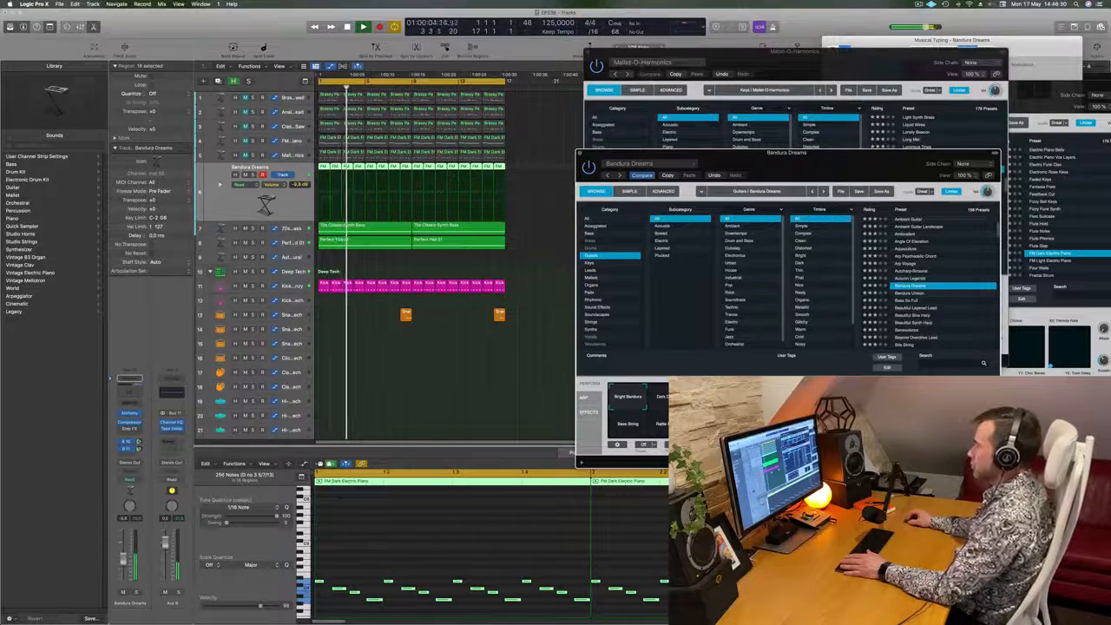
key("Return")
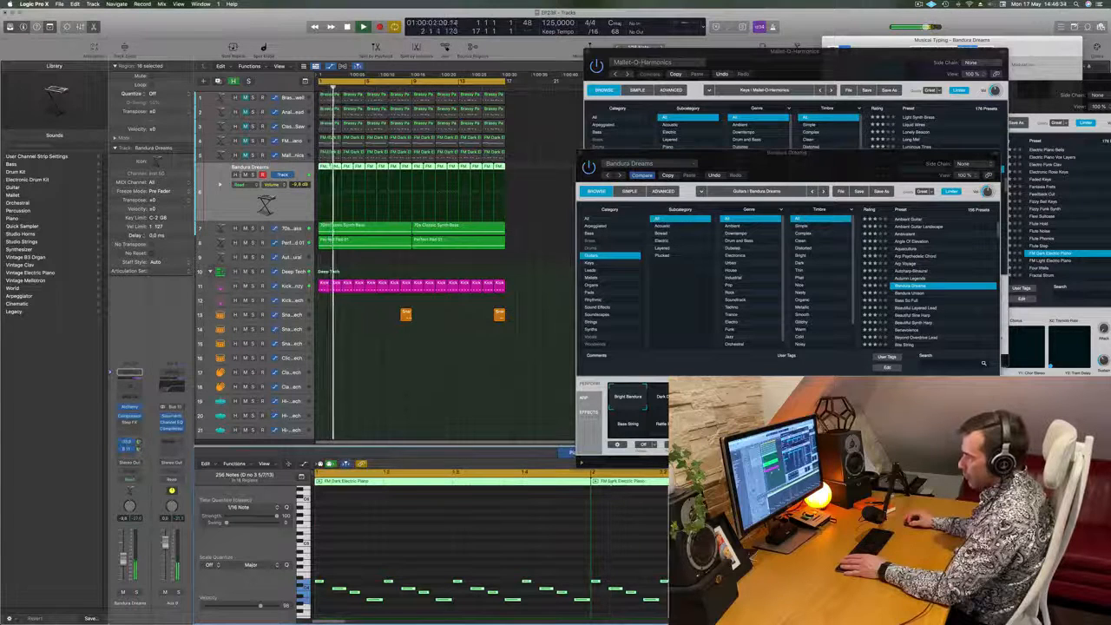
key("Return")
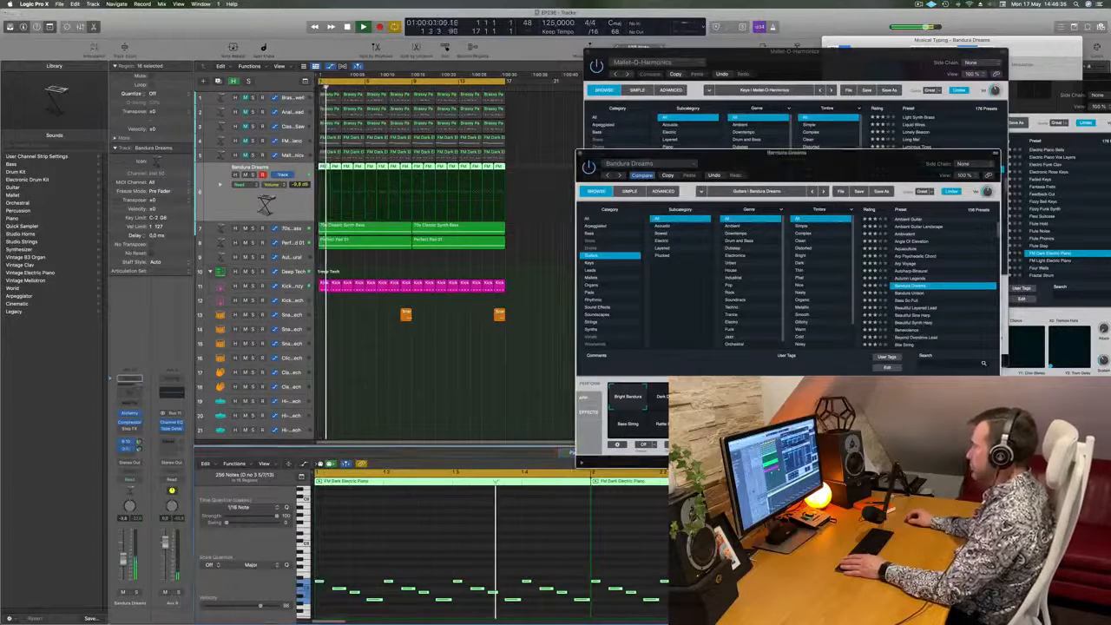